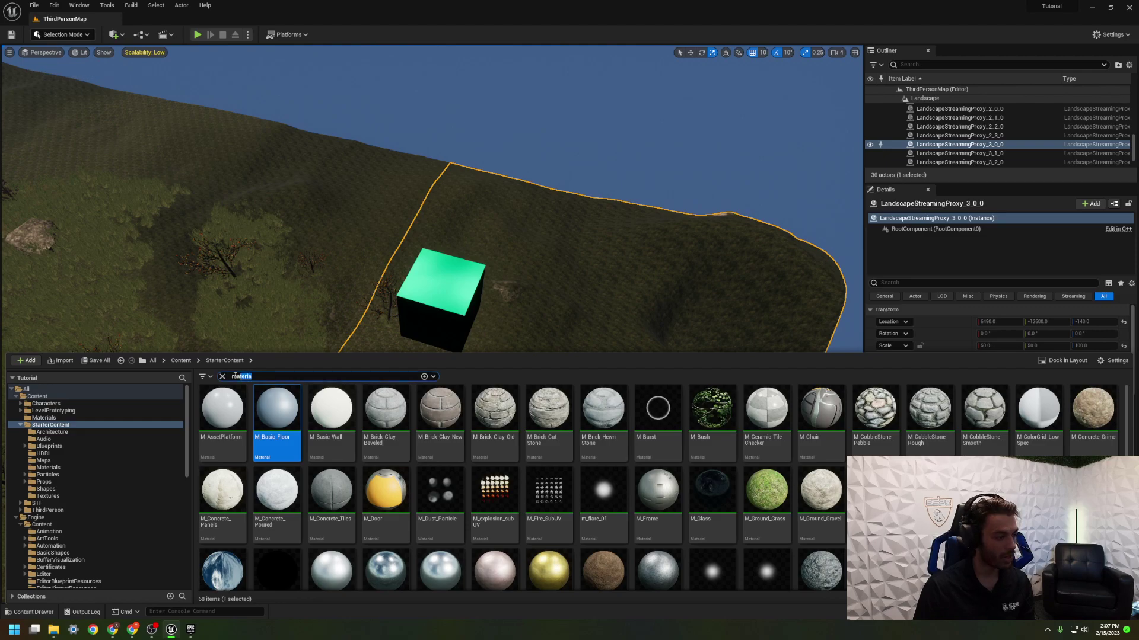
Delete the NewMaterial asset from the Materials folder under Content
click(432, 302)
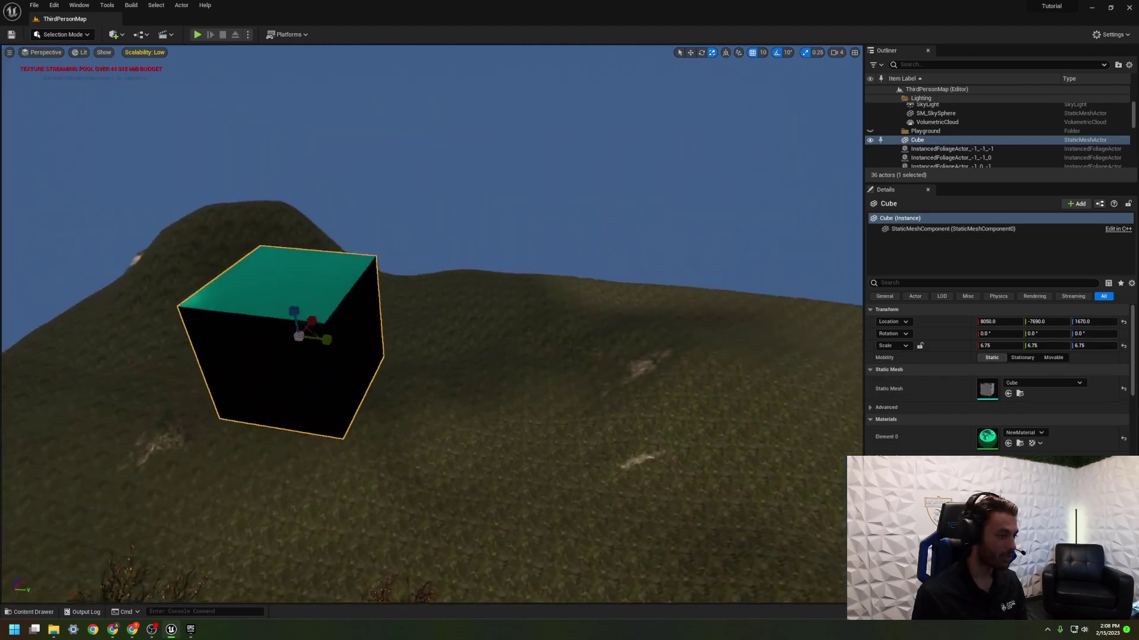
right_drag(285, 370, 202, 382)
key(w)
key(ctrl+space)
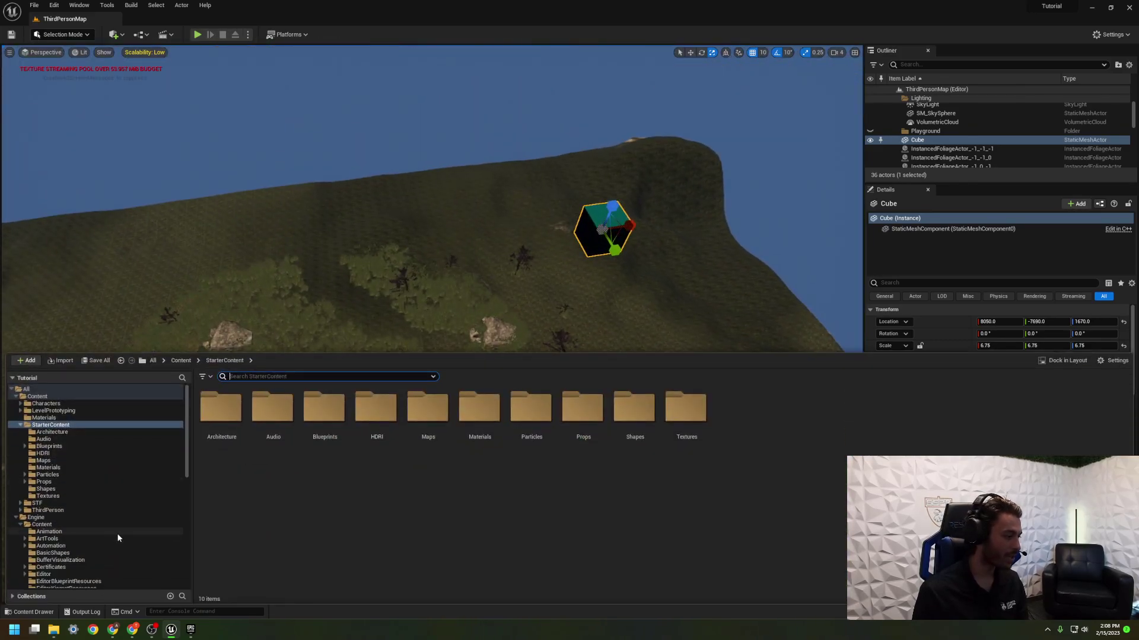
click(37, 397)
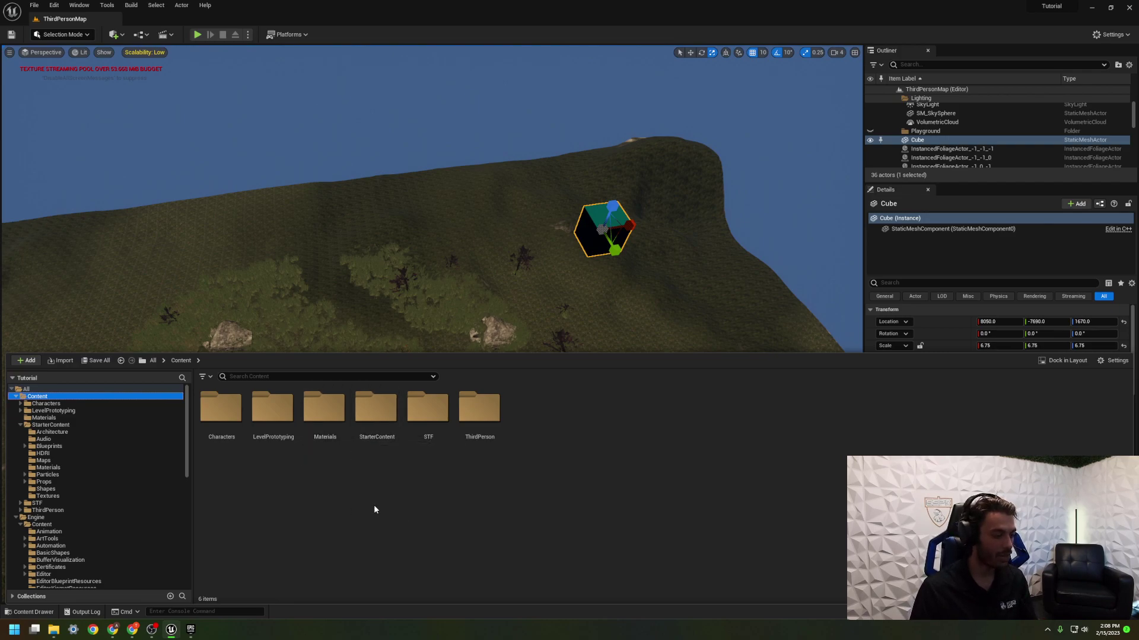
double_click(326, 408)
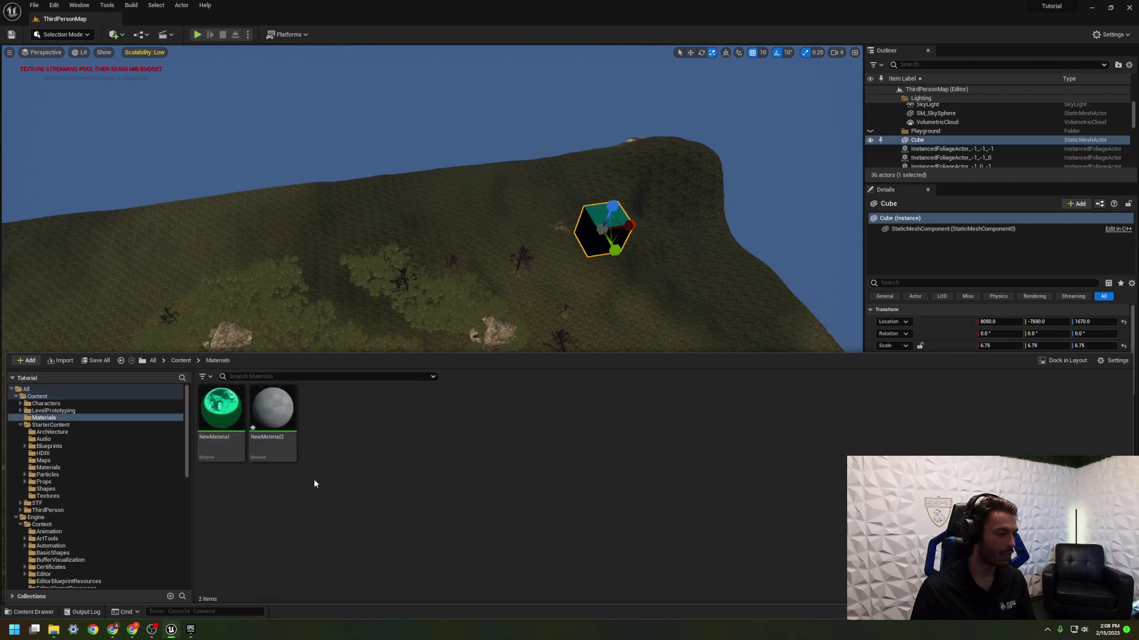
right_click(213, 433)
click(273, 494)
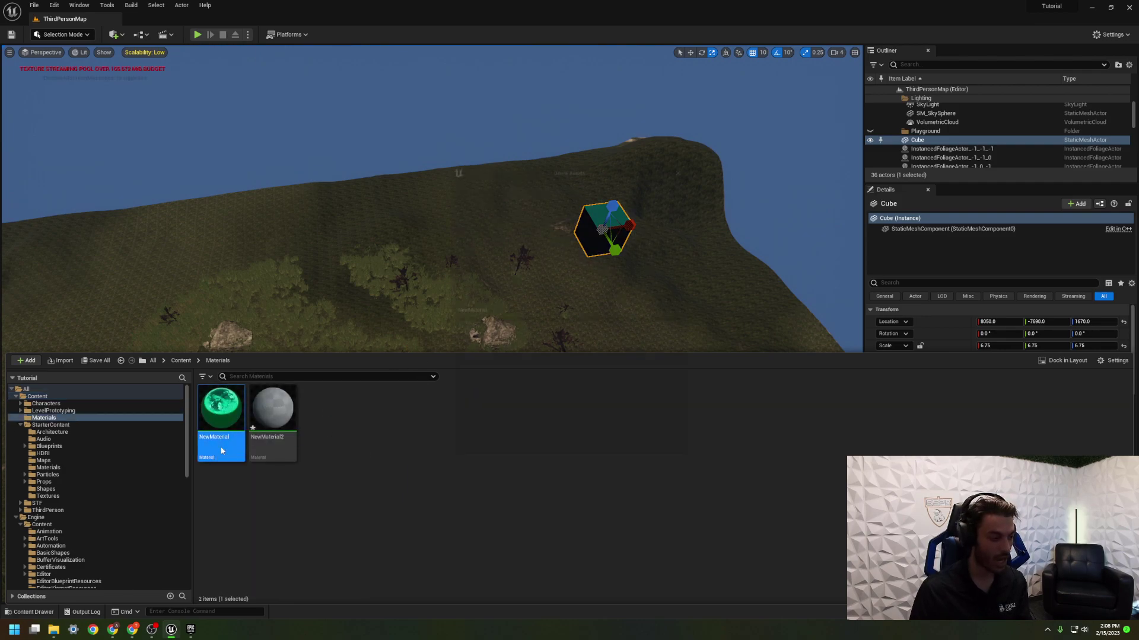
click(506, 458)
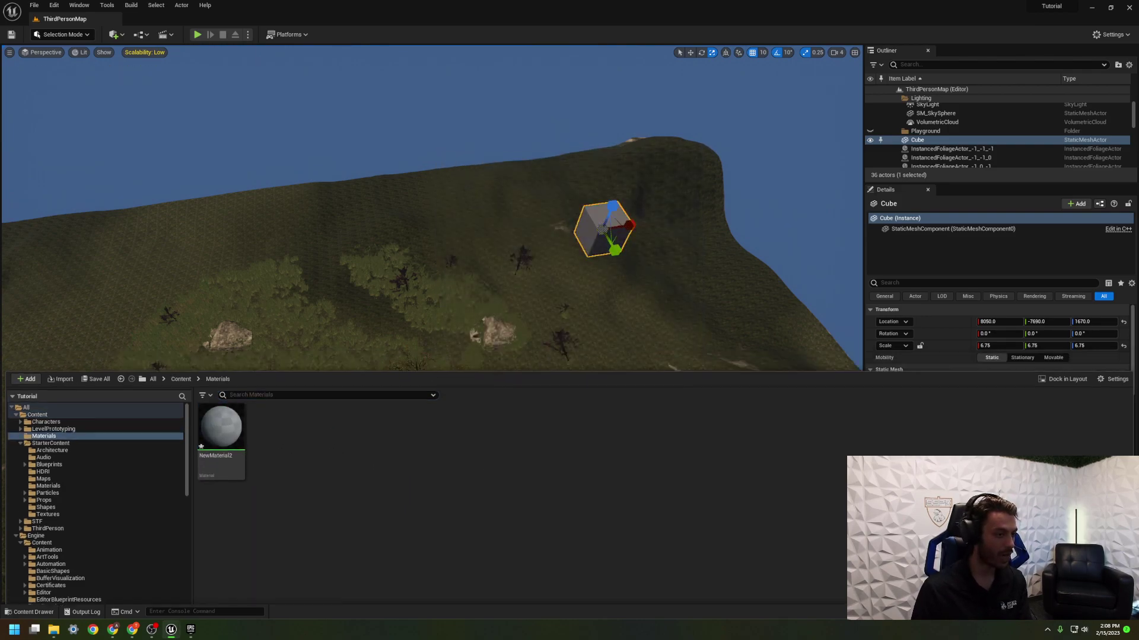
Delete the cube from the level and the NewMaterial2 asset from the Materials folder
click(593, 229)
key(Delete)
key(ctrl+space)
click(228, 424)
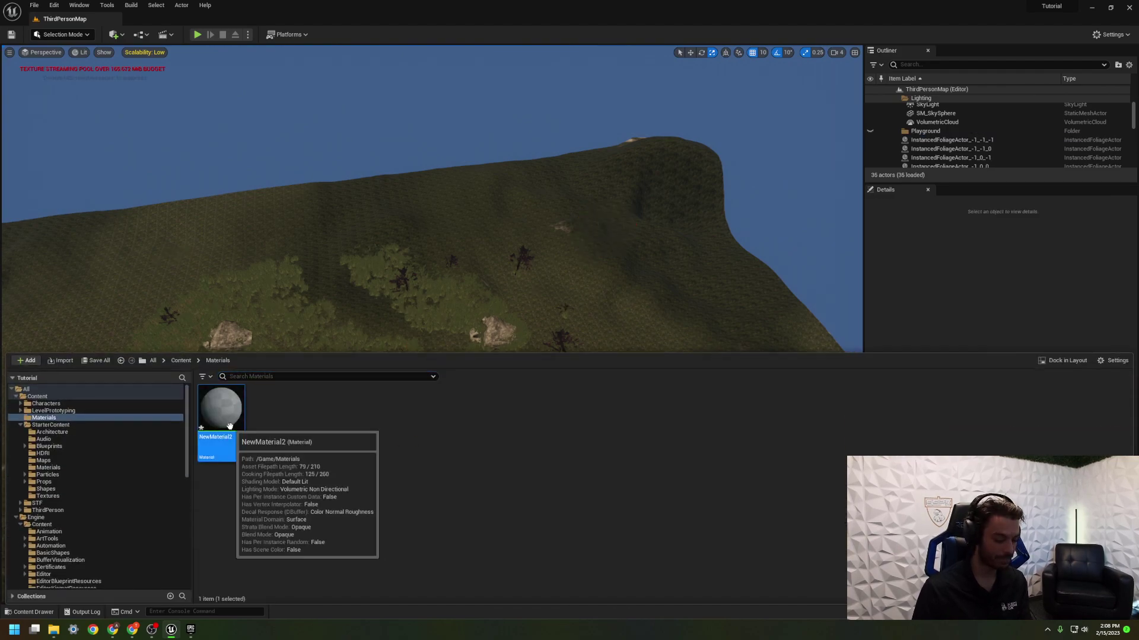
key(Delete)
click(521, 458)
Delete the Materials folder from the Content directory
click(181, 360)
click(269, 440)
click(325, 410)
key(Delete)
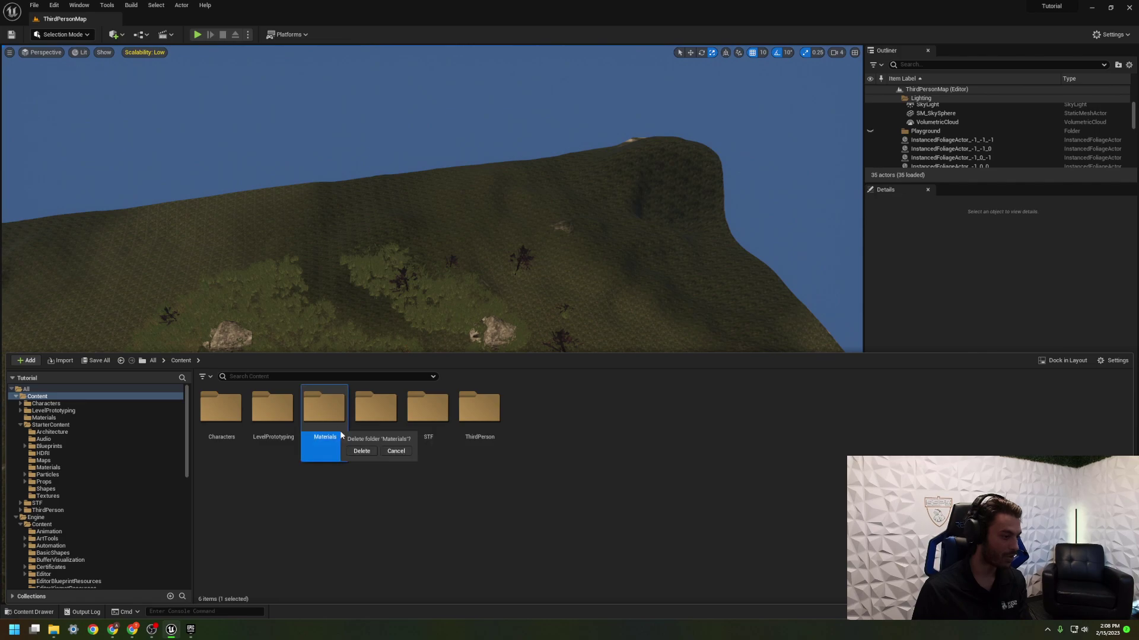
click(364, 455)
Create a new folder named Materials in the Content directory
right_click(473, 424)
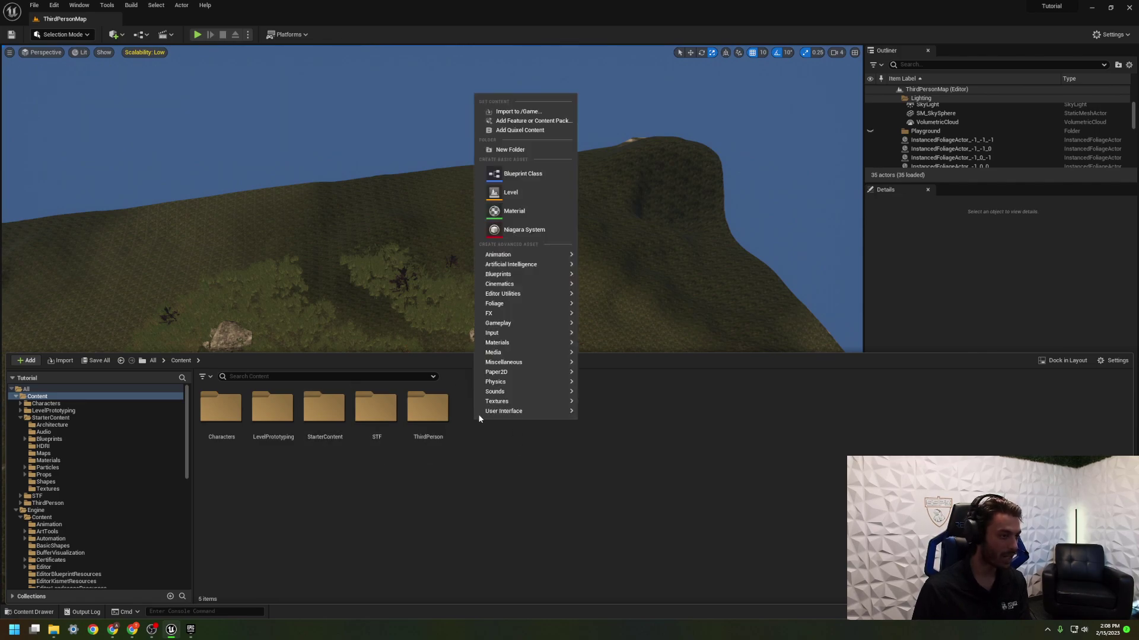
click(521, 155)
text(Ma)
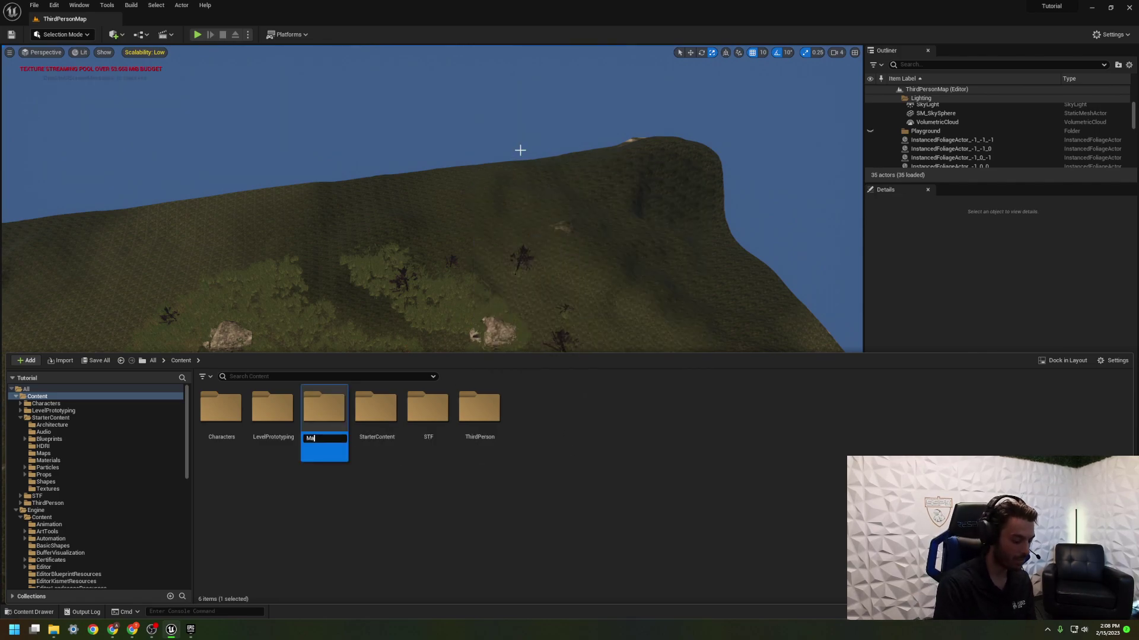
text(terials)
key(Return)
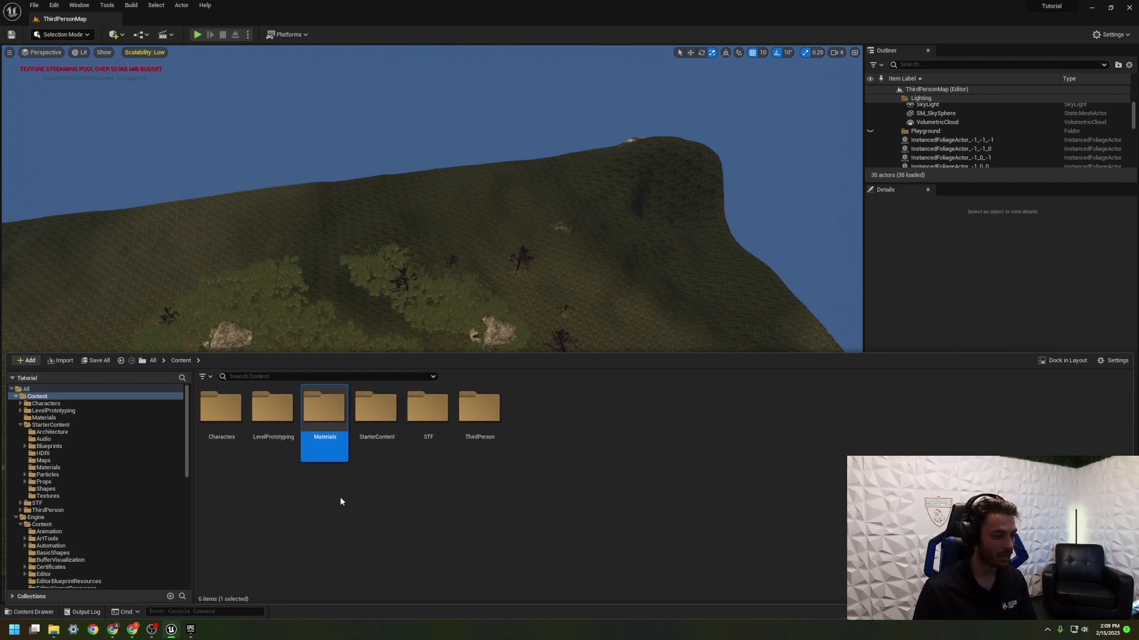
Create a new material named TutorialMaterial inside the Materials folder
double_click(325, 406)
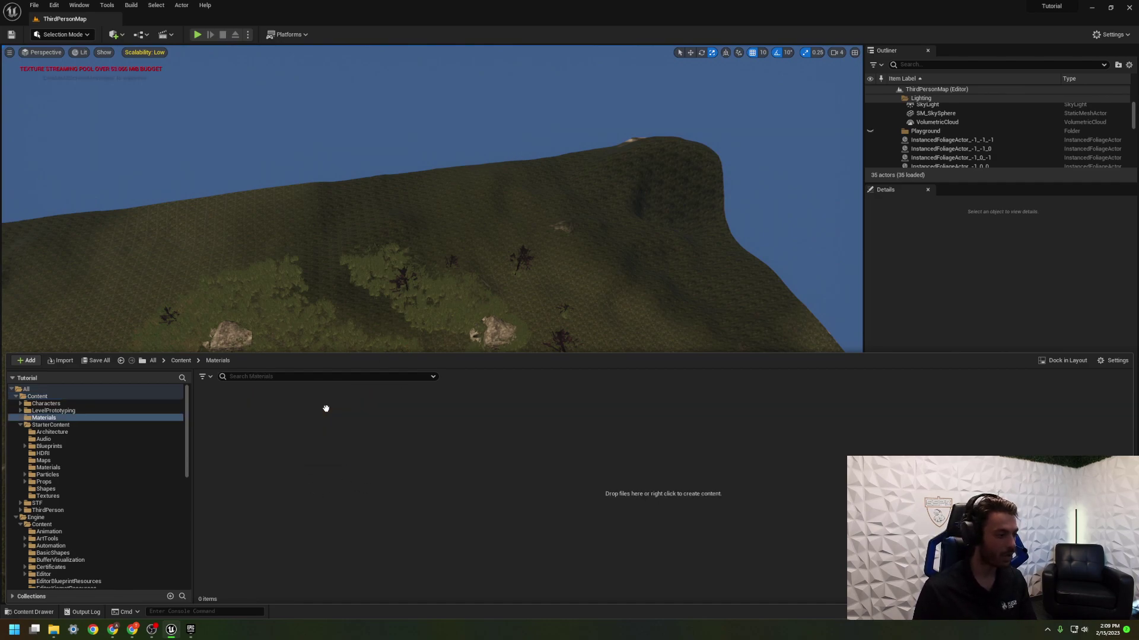
right_click(249, 401)
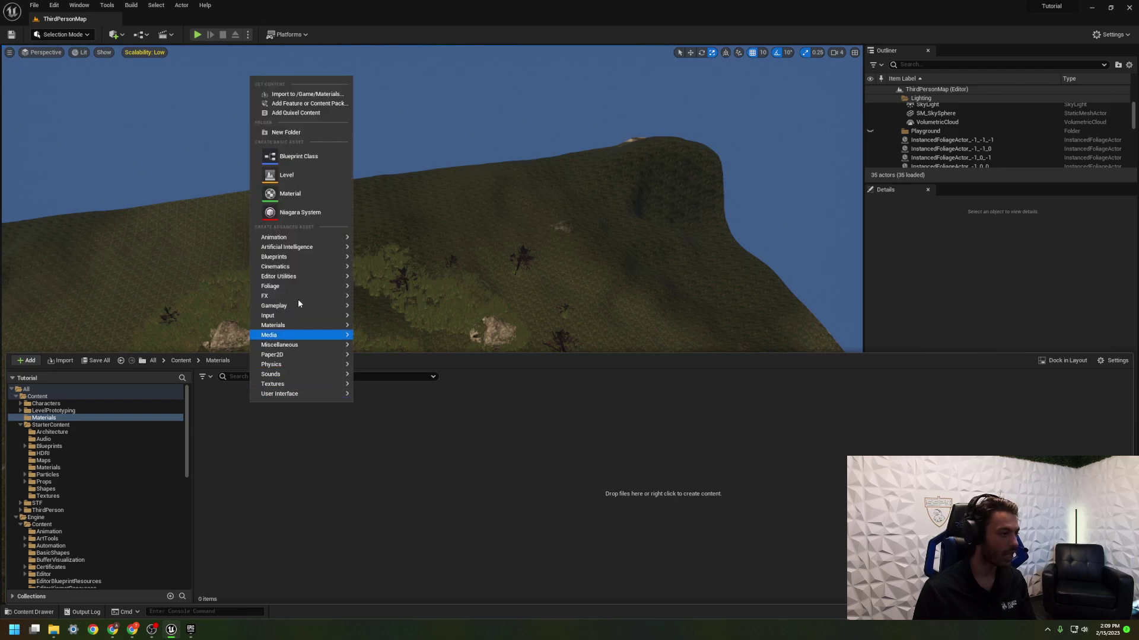
click(301, 193)
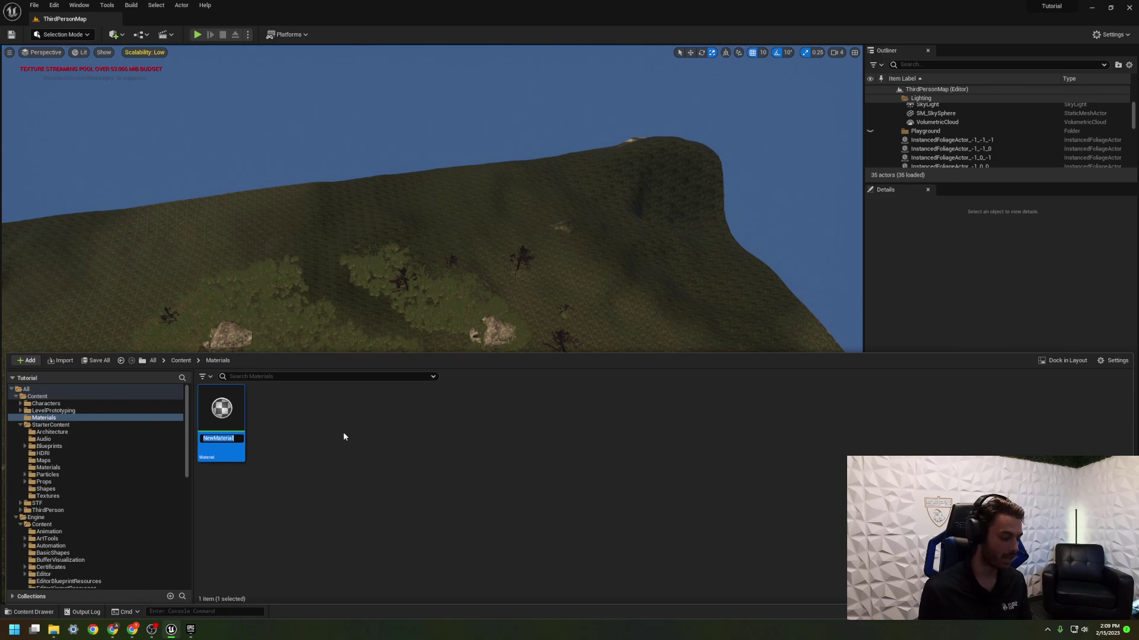
text(TutorialMater)
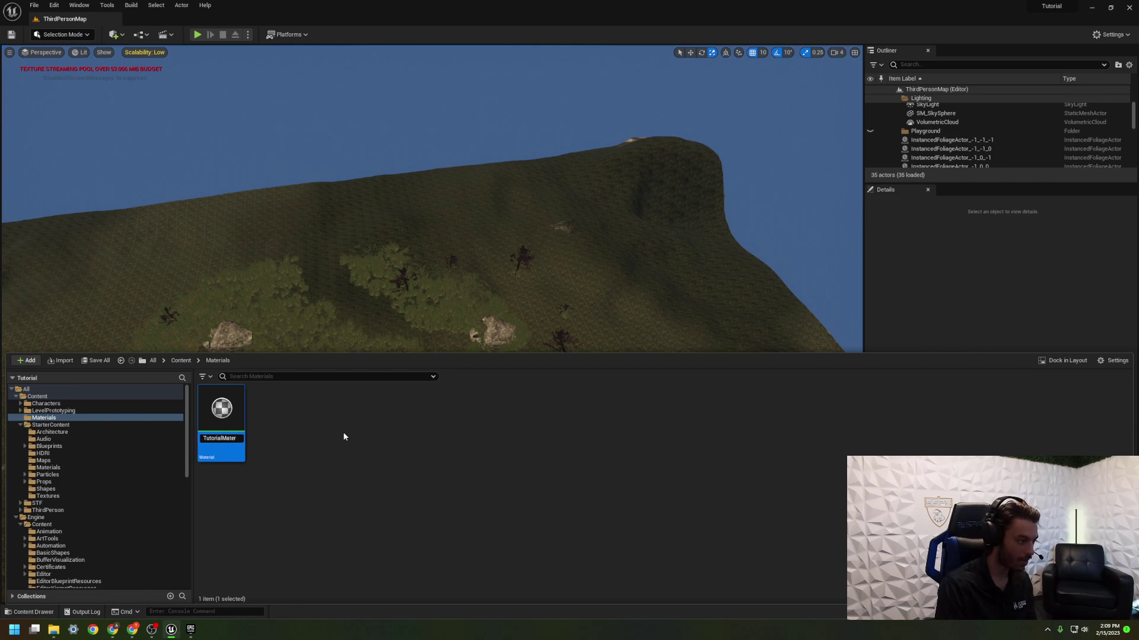
text(ial)
key(Return)
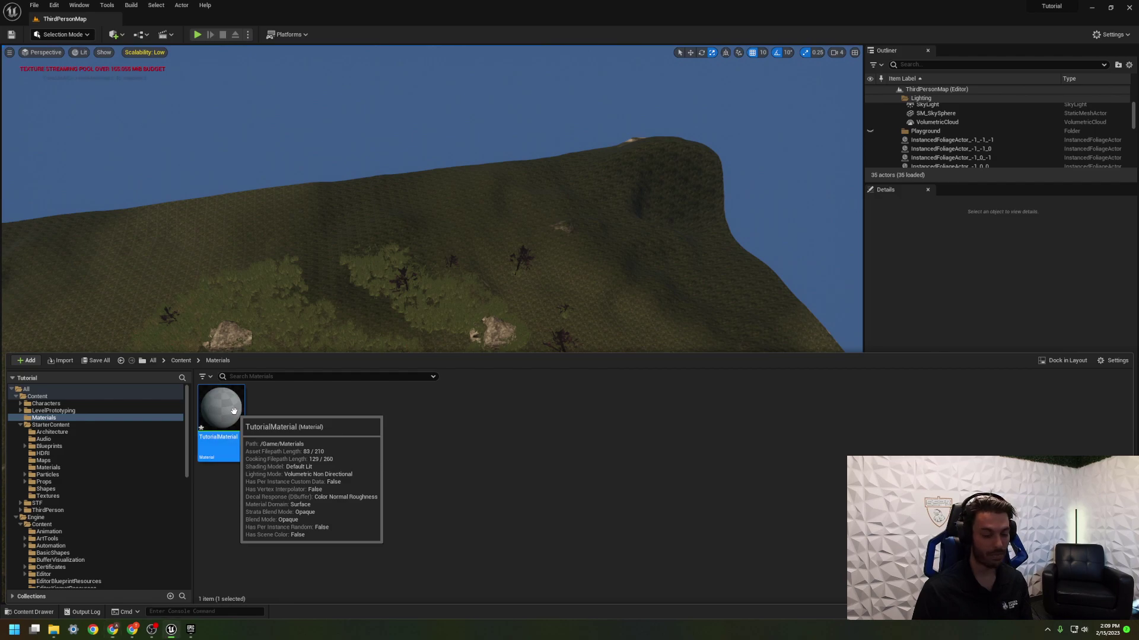
Open TutorialMaterial docked beside the level's tab and rearrange its output node and preview to make room in the graph
double_click(234, 411)
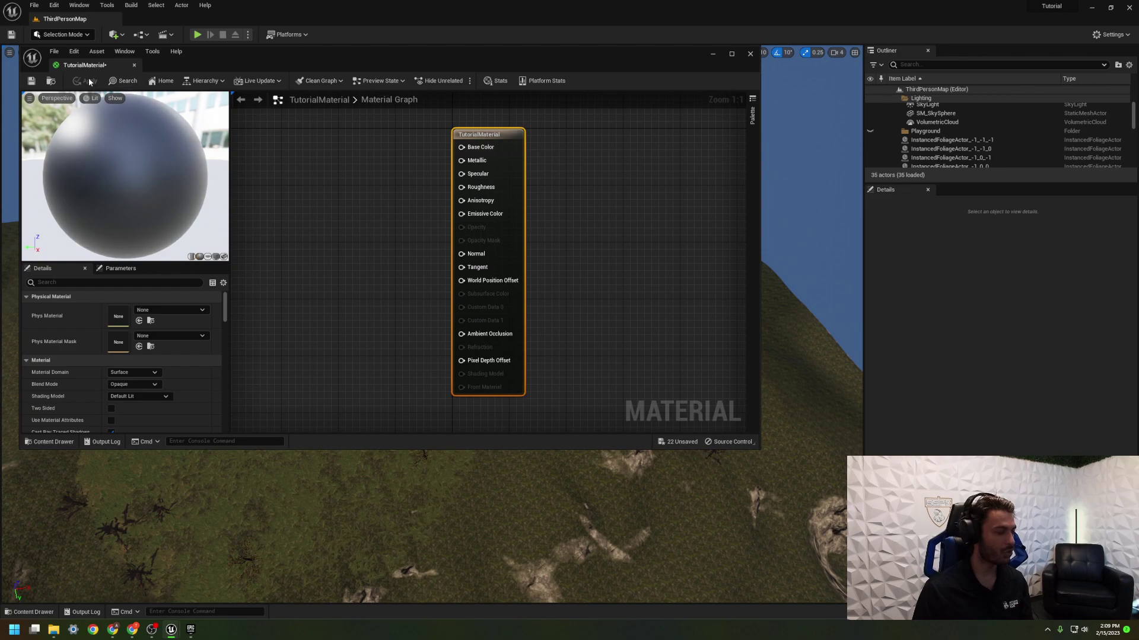
drag(83, 65, 151, 25)
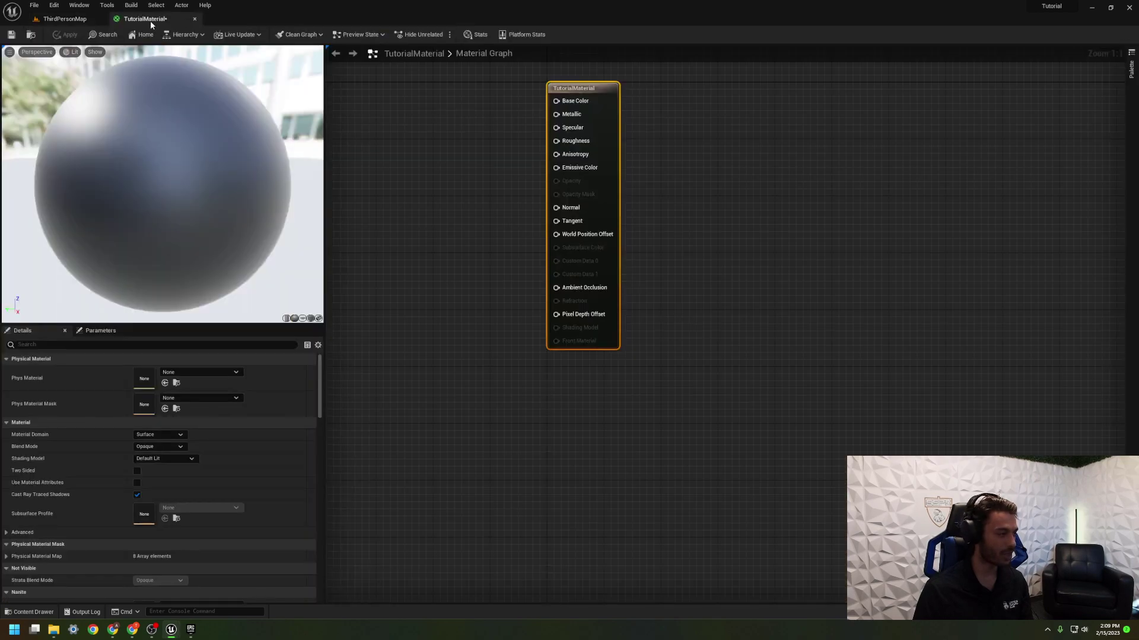
right_drag(469, 162, 489, 304)
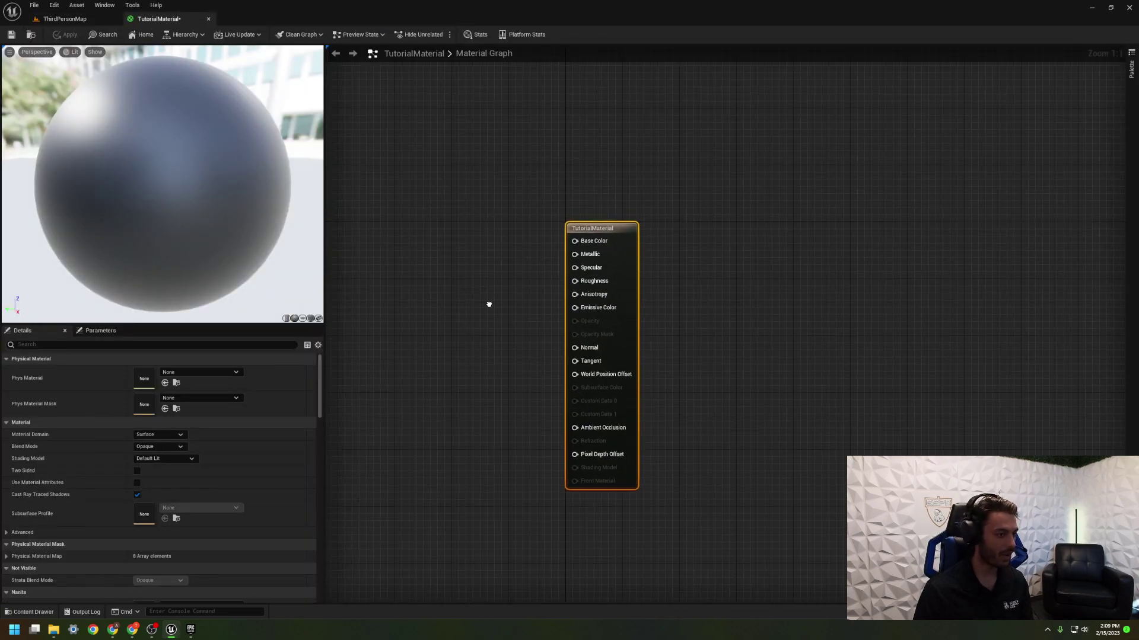
drag(598, 234, 697, 191)
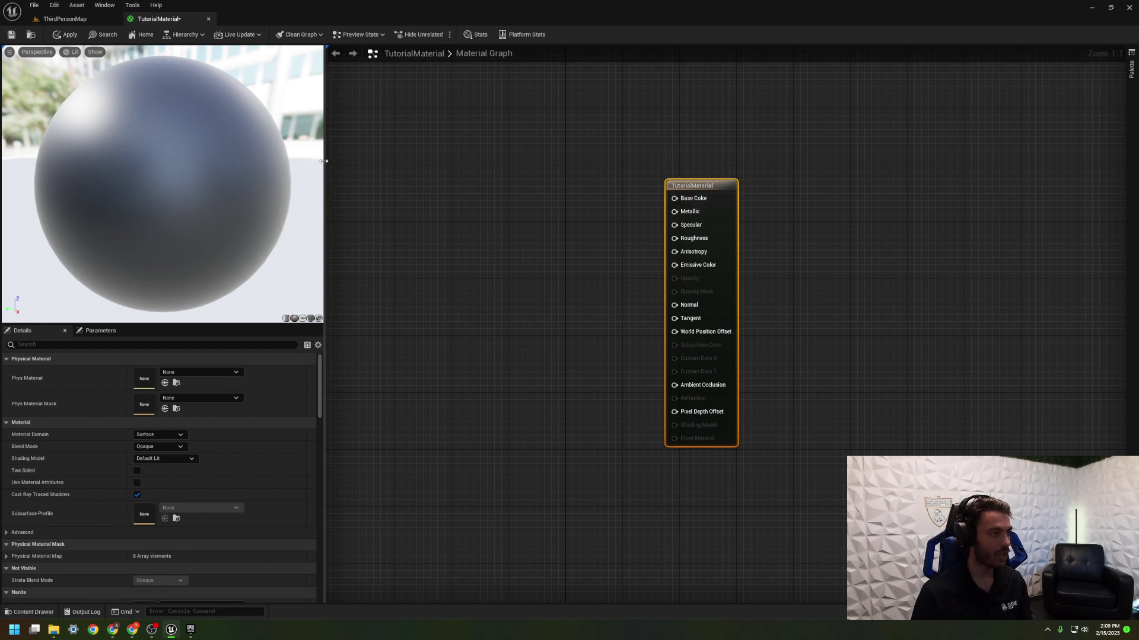
drag(323, 161, 294, 159)
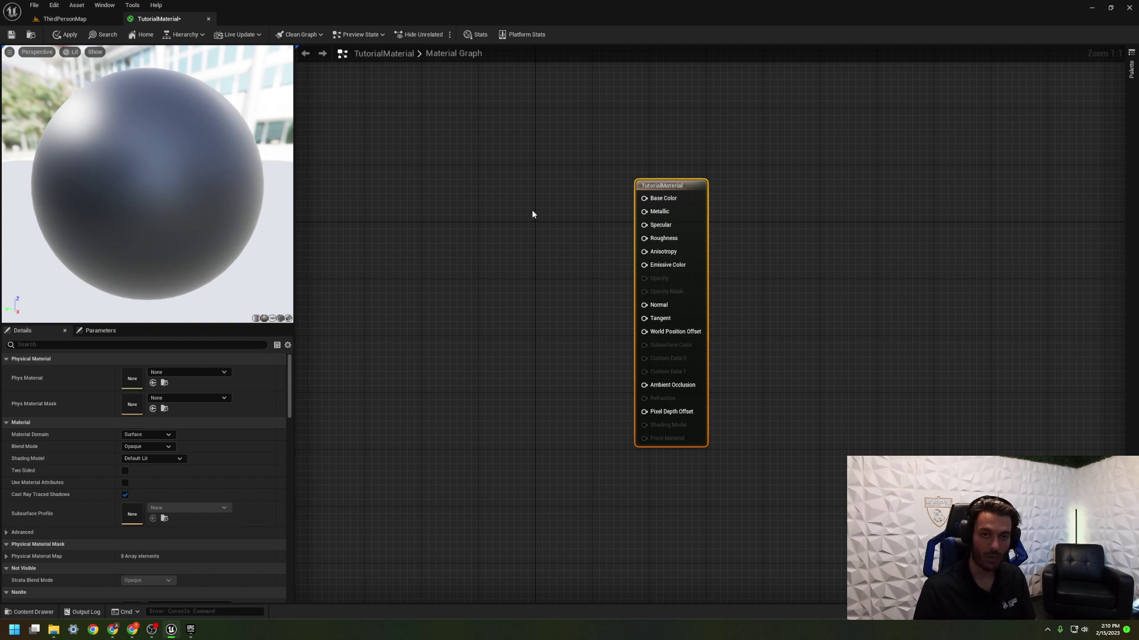
Add a Constant3Vector node from the Constants category to the material graph and delete it
right_drag(545, 183, 543, 179)
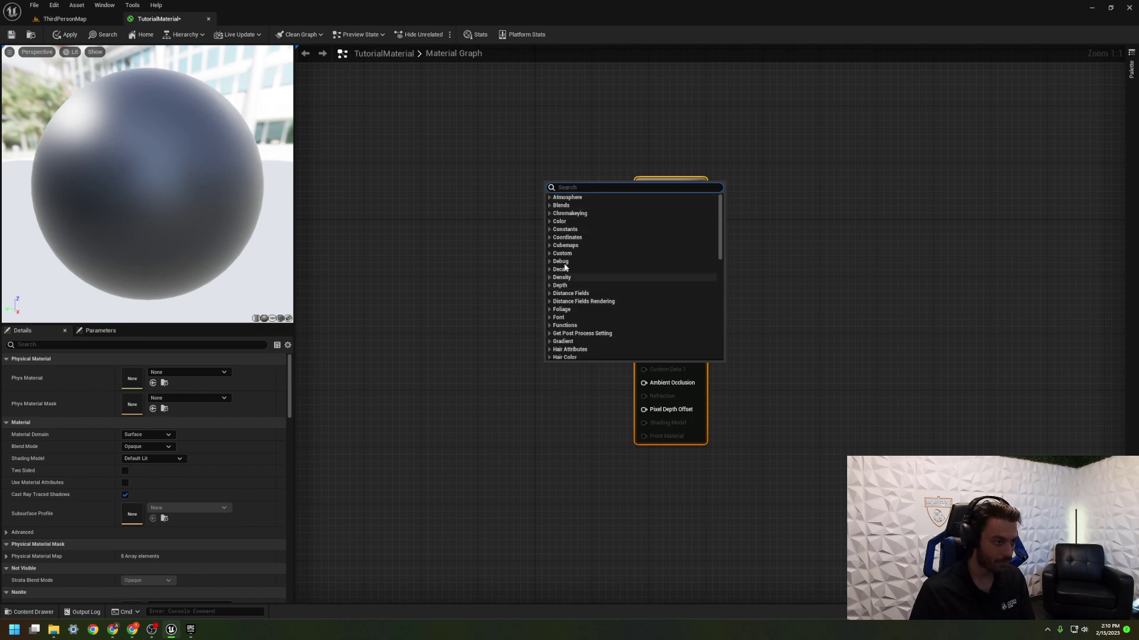
click(551, 231)
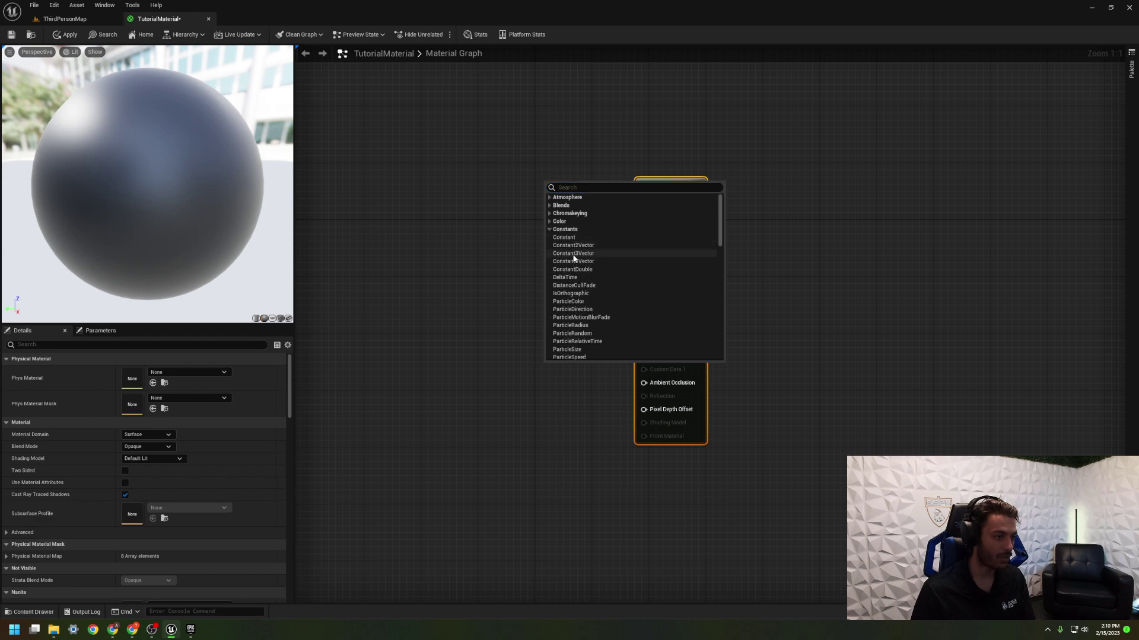
click(575, 254)
drag(599, 183, 534, 174)
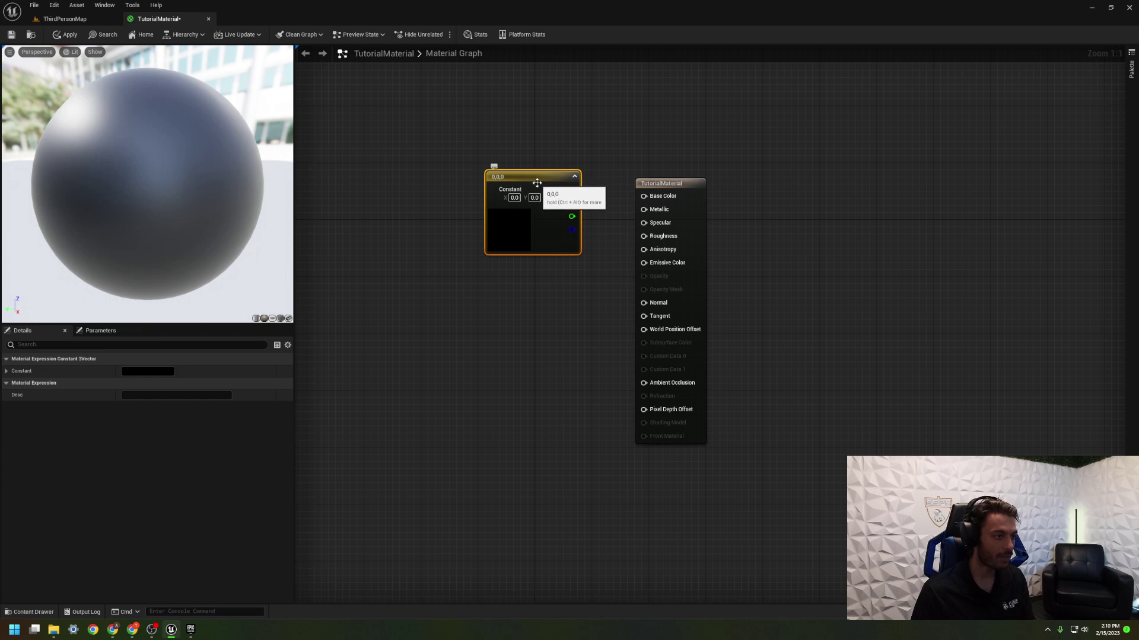
key(Delete)
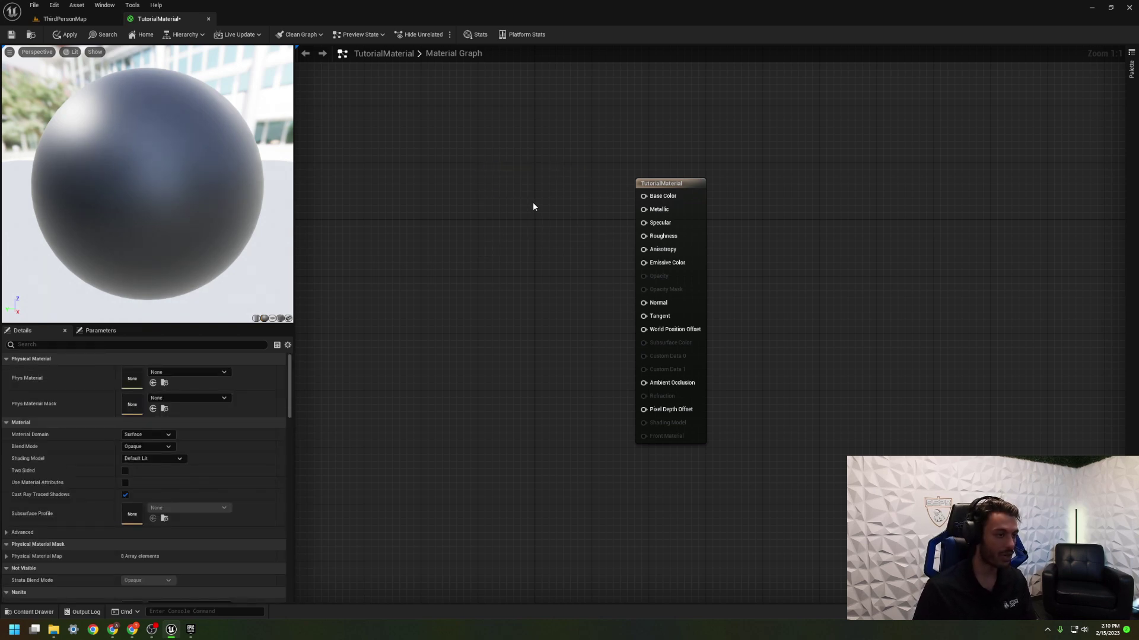
Add a Constant3Vector node connected to the material's Base Color and open its color picker
click(534, 207)
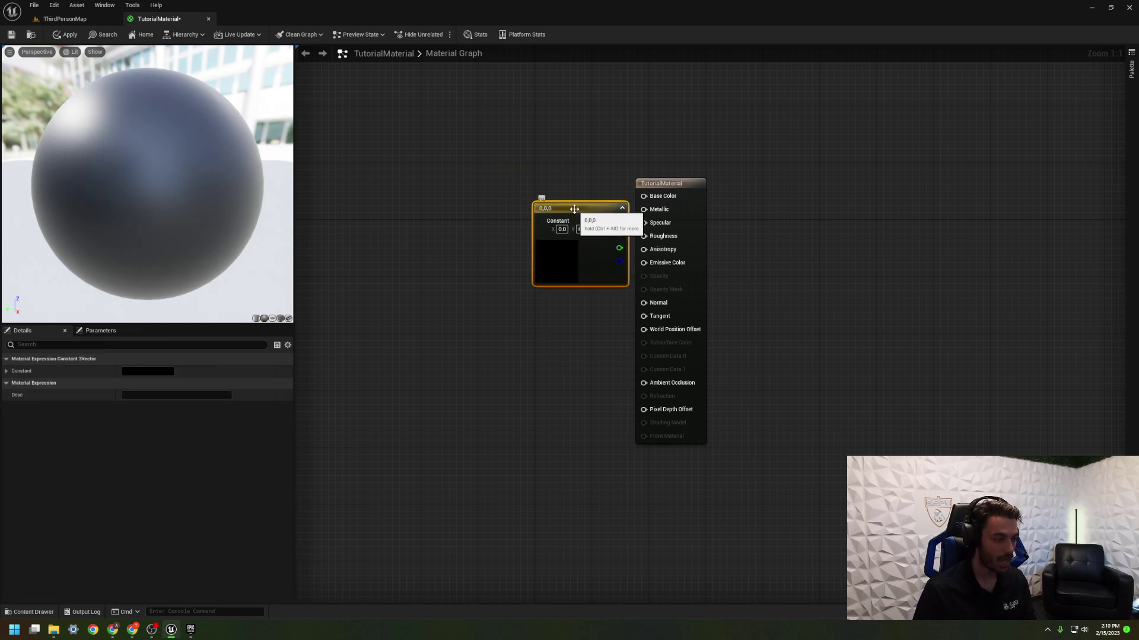
drag(574, 209, 643, 196)
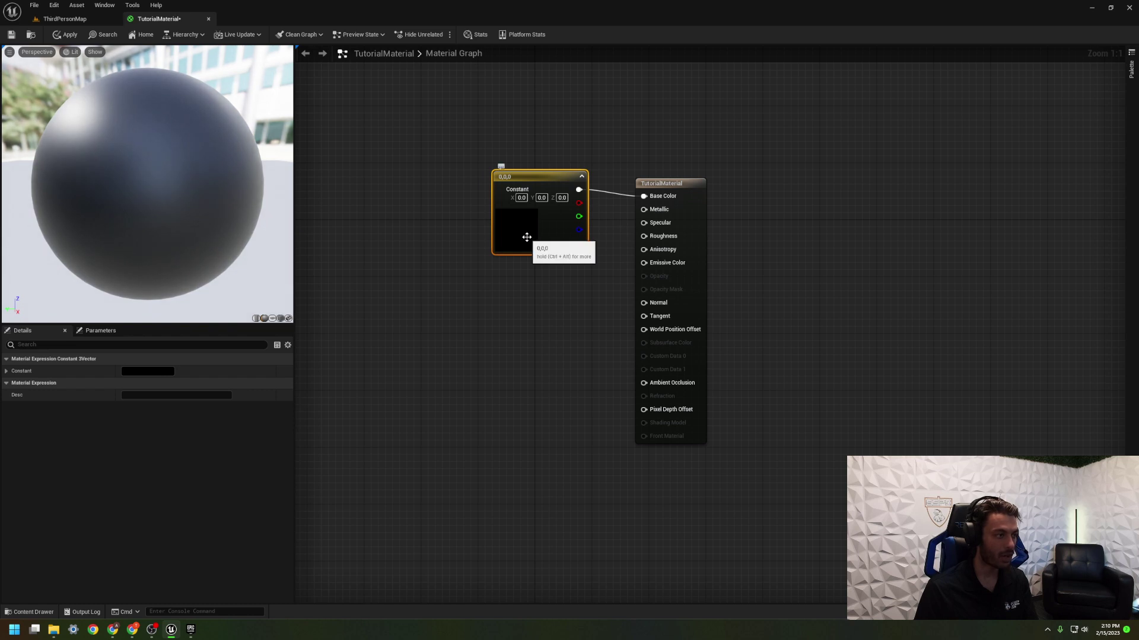
double_click(527, 236)
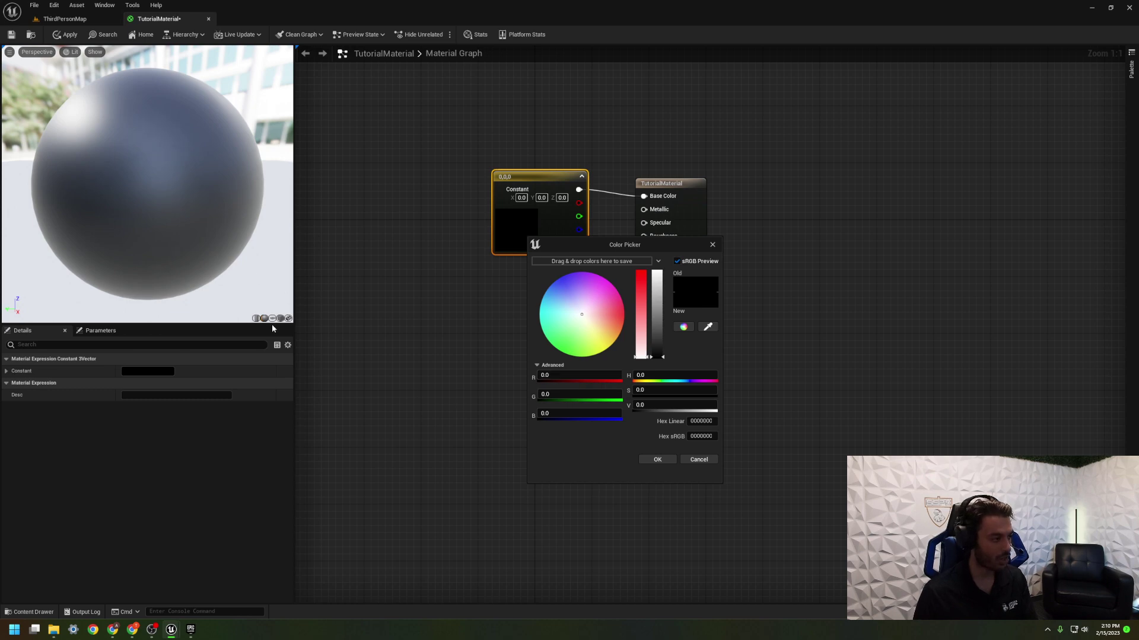
Set the constant's color to pure red with an R value of 1
click(571, 375)
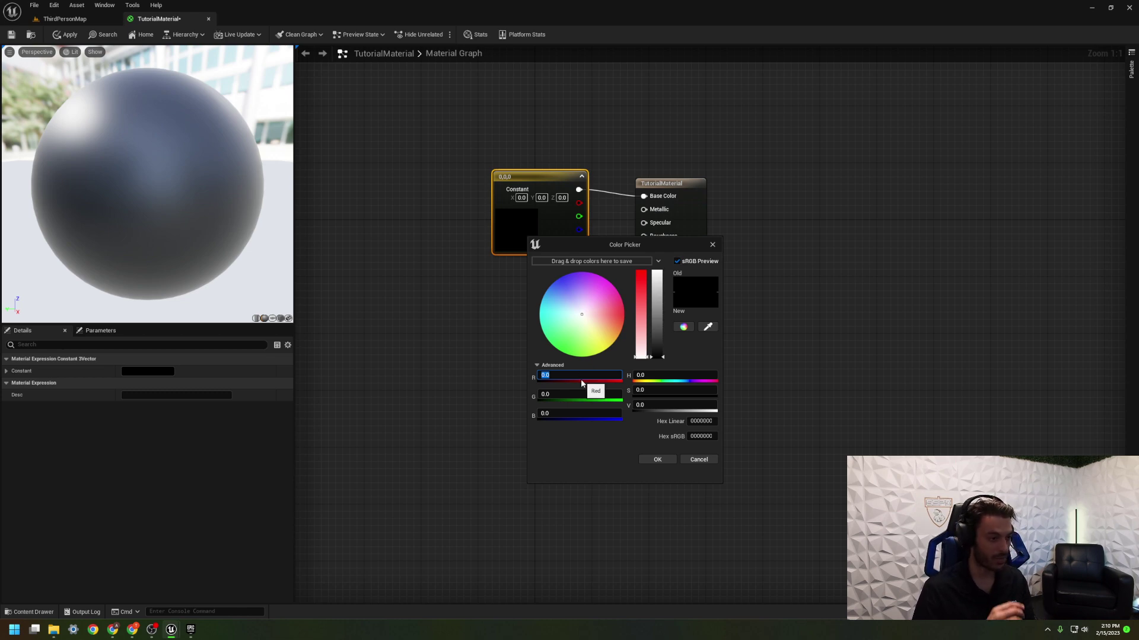
text(1)
key(Return)
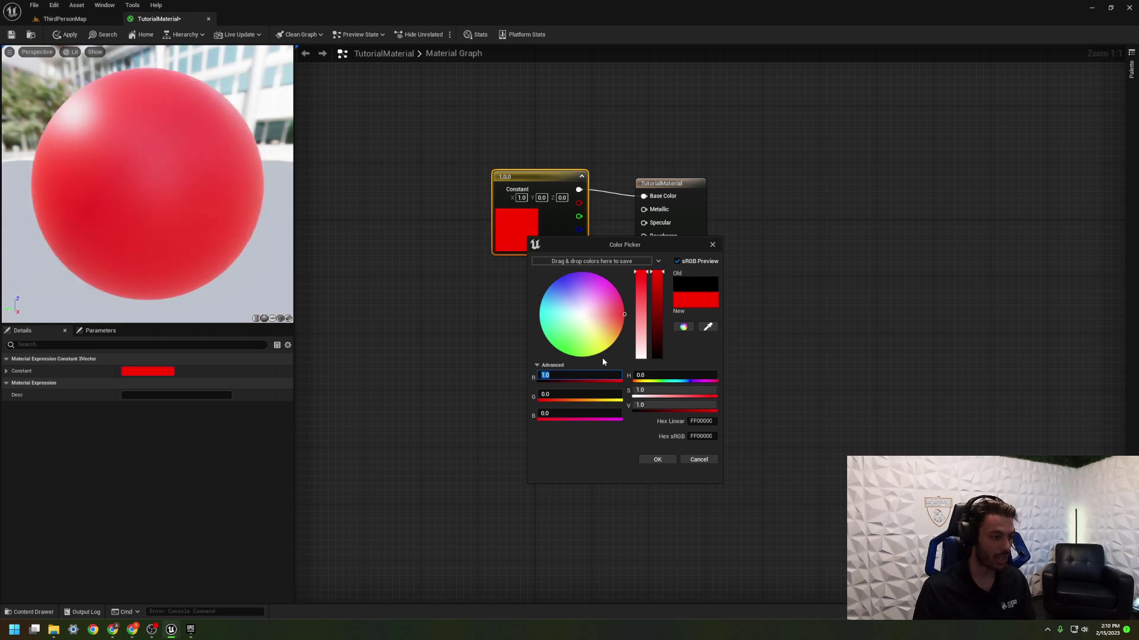
Change the constant's color to pure green by setting G to 1 and R to 0
click(597, 396)
text(1)
key(Return)
click(585, 376)
text(0)
key(Return)
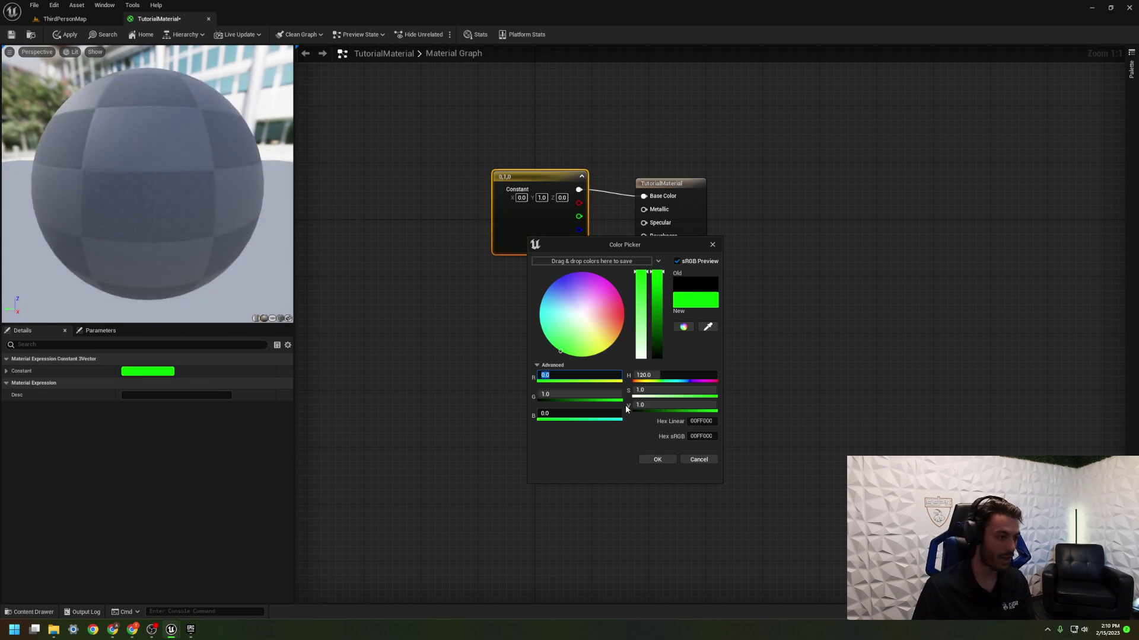
Change the constant's color to pure blue by setting B to 1 and G to 0
click(566, 412)
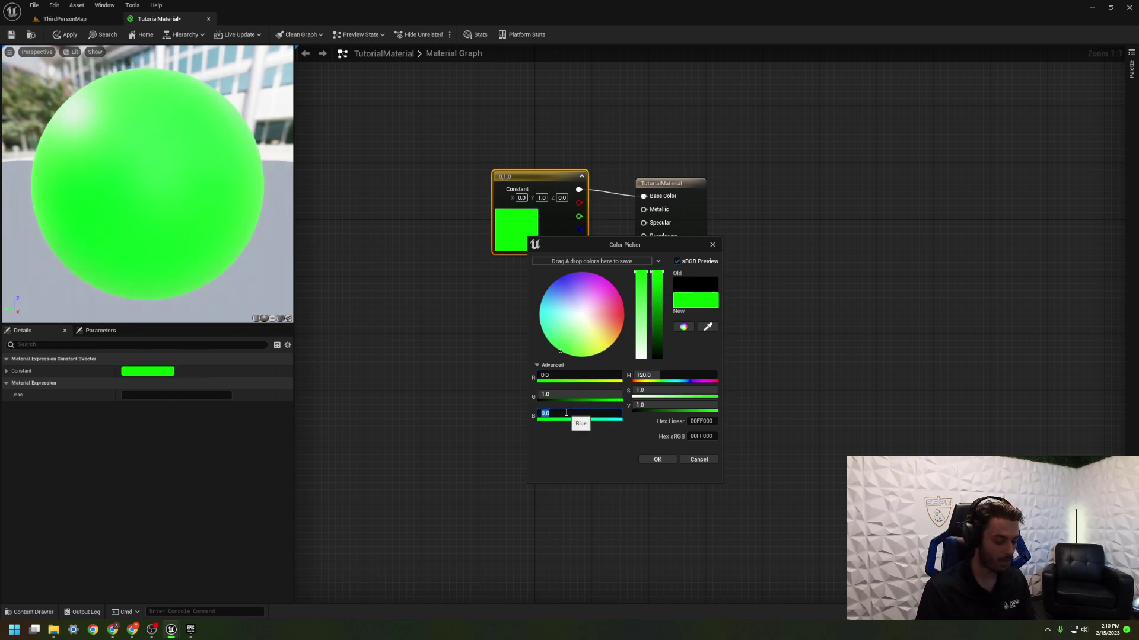
text(1)
key(Return)
click(566, 395)
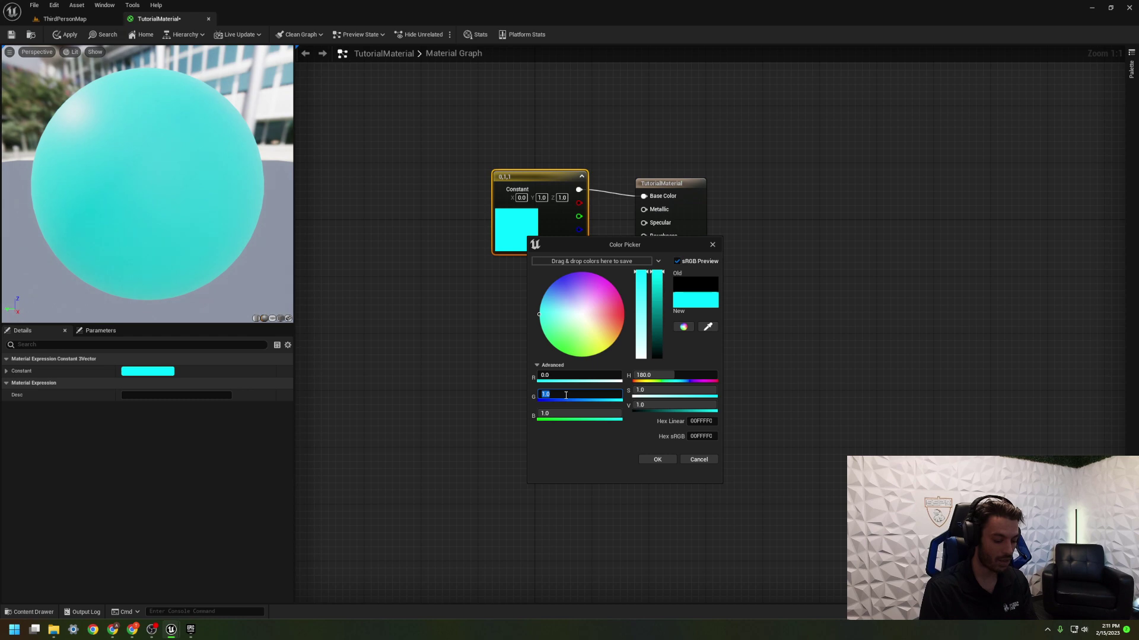
text(0)
key(Return)
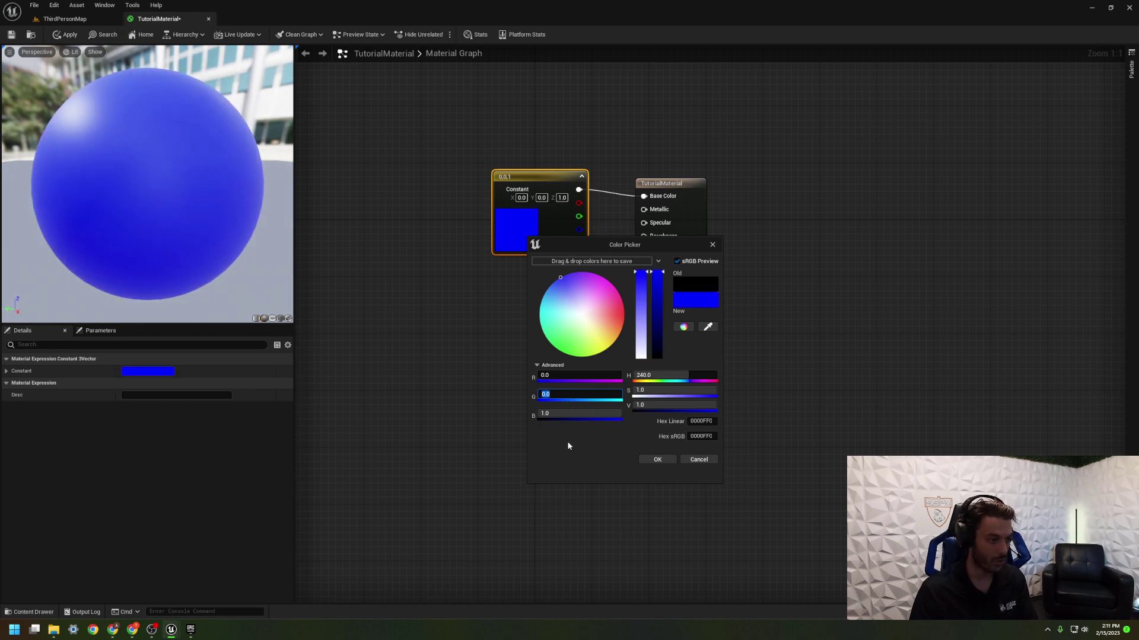
Pick a light cyan for the Constant3Vector with about R 0.333, G 0.990, B 1.0 and accept the color
drag(564, 303, 569, 342)
drag(566, 414, 583, 389)
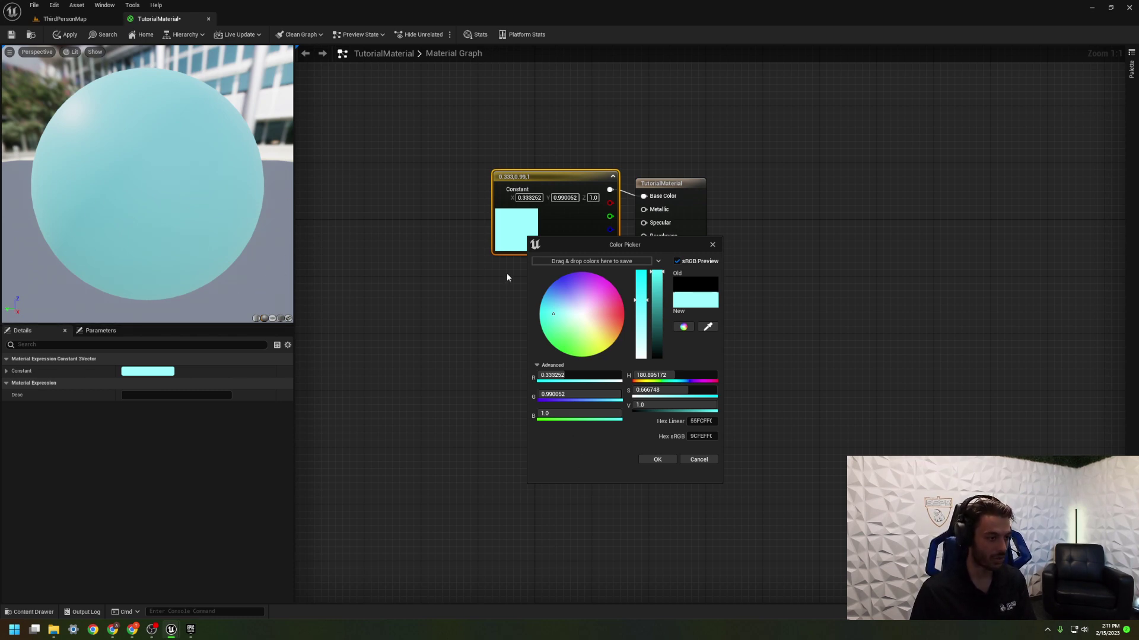
click(657, 459)
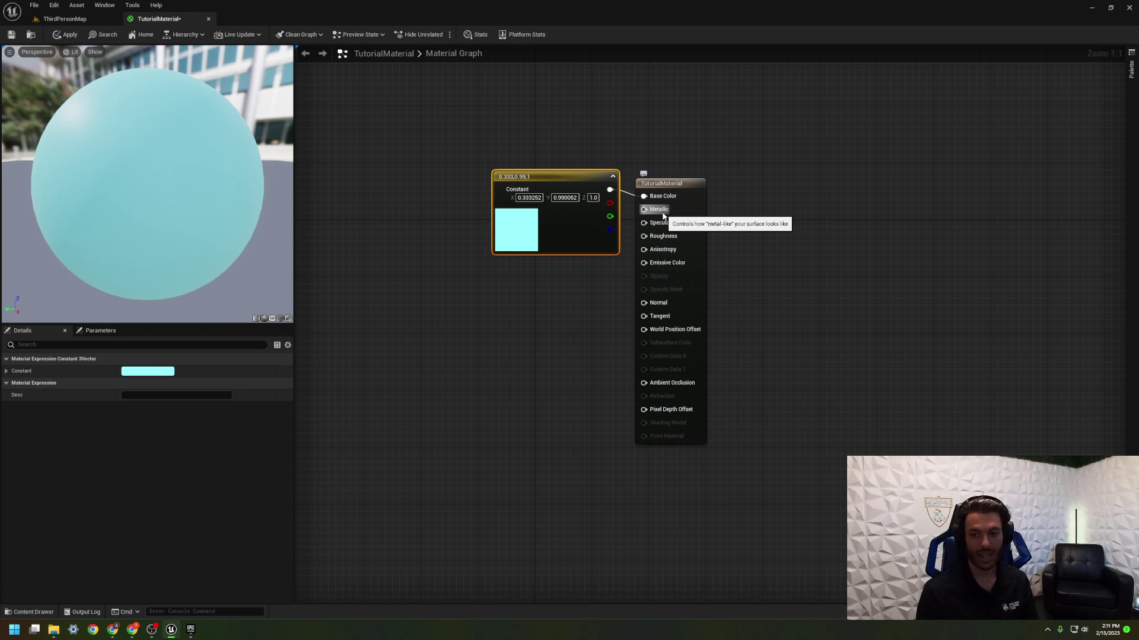
Add a scalar Constant node below the color node and connect it to the material's Metallic input
right_click(594, 284)
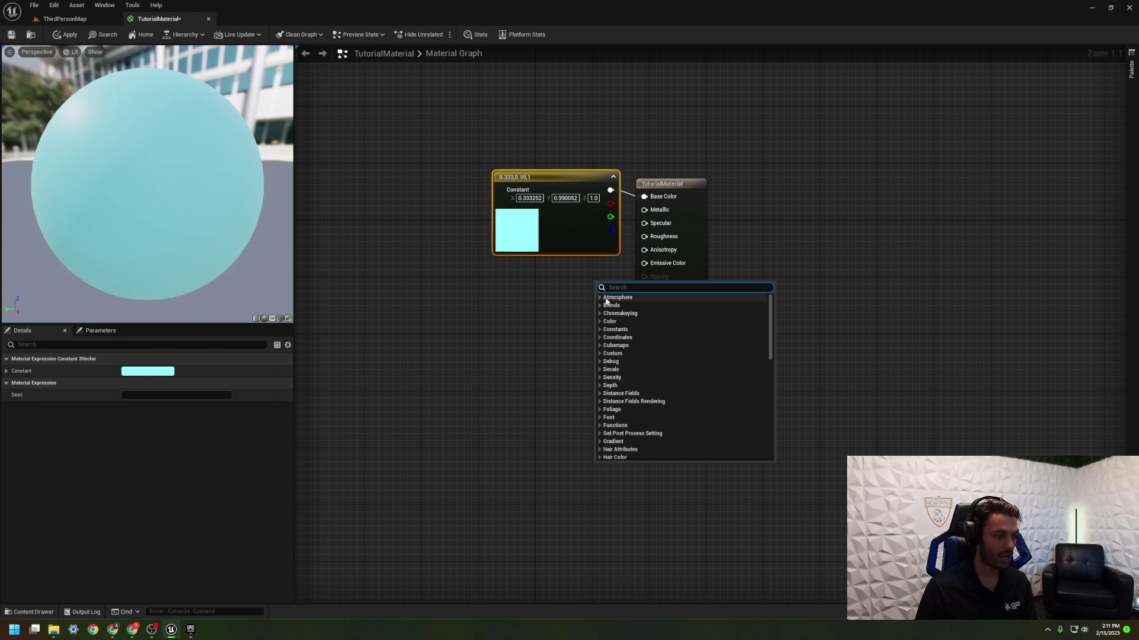
click(602, 330)
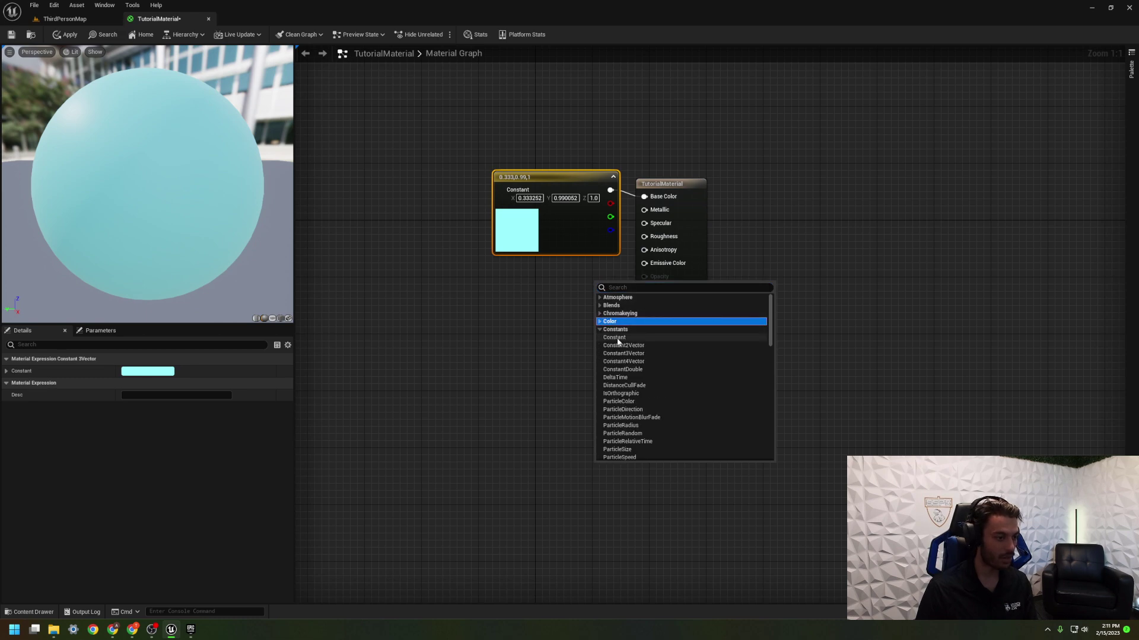
click(617, 341)
drag(616, 285, 644, 210)
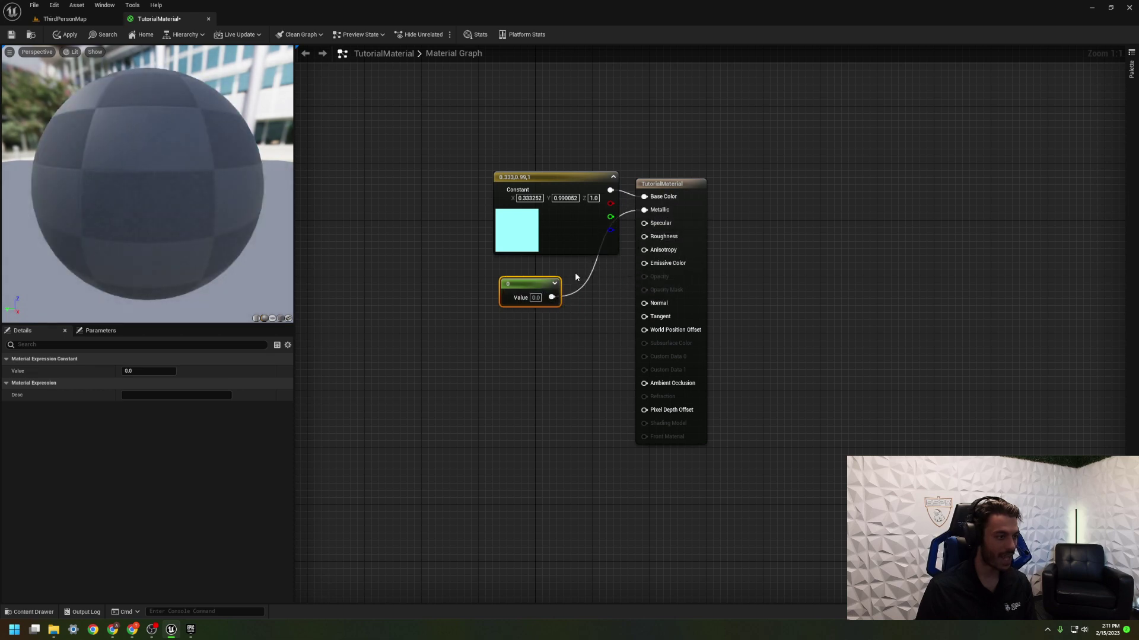
Set the Metallic constant's value to 1
click(535, 298)
text(1)
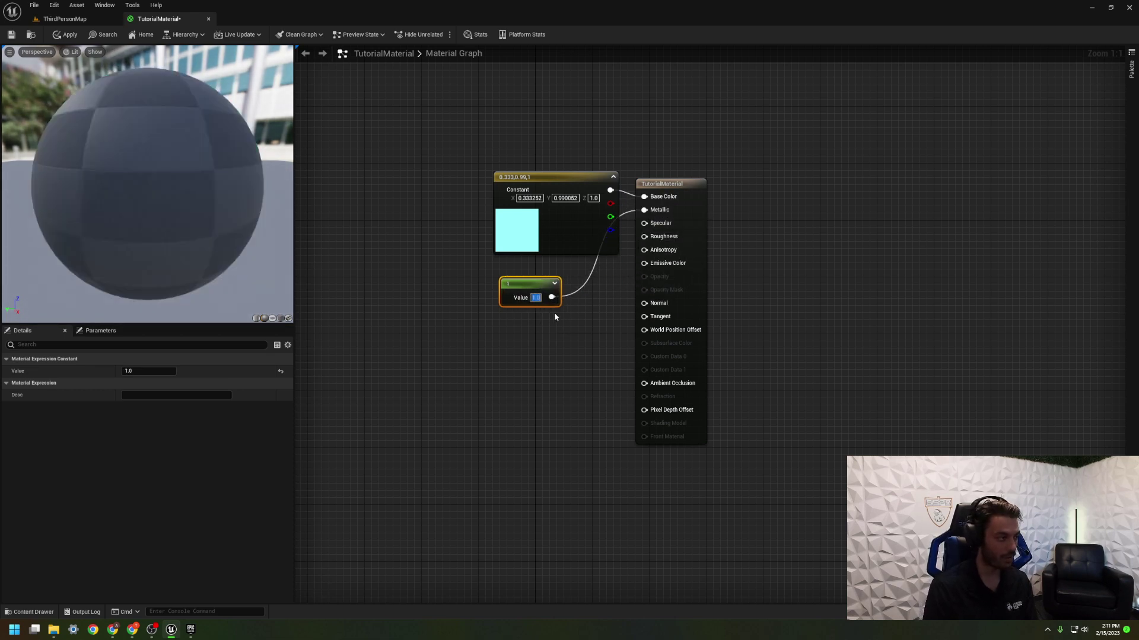
key(Return)
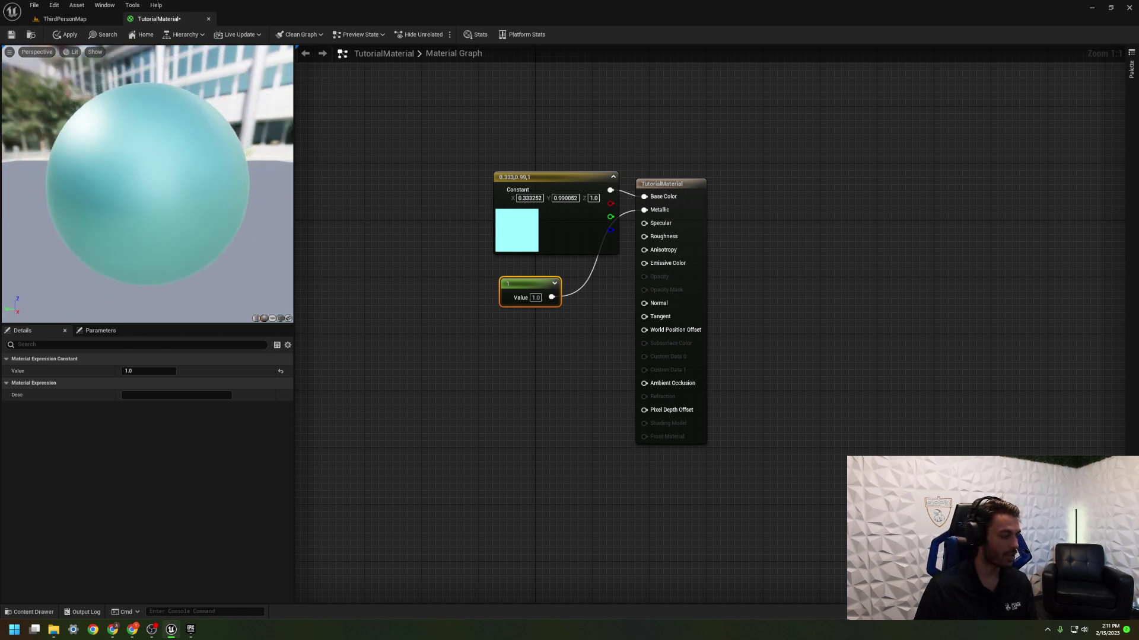
Set the Metallic constant's value to 0
click(535, 297)
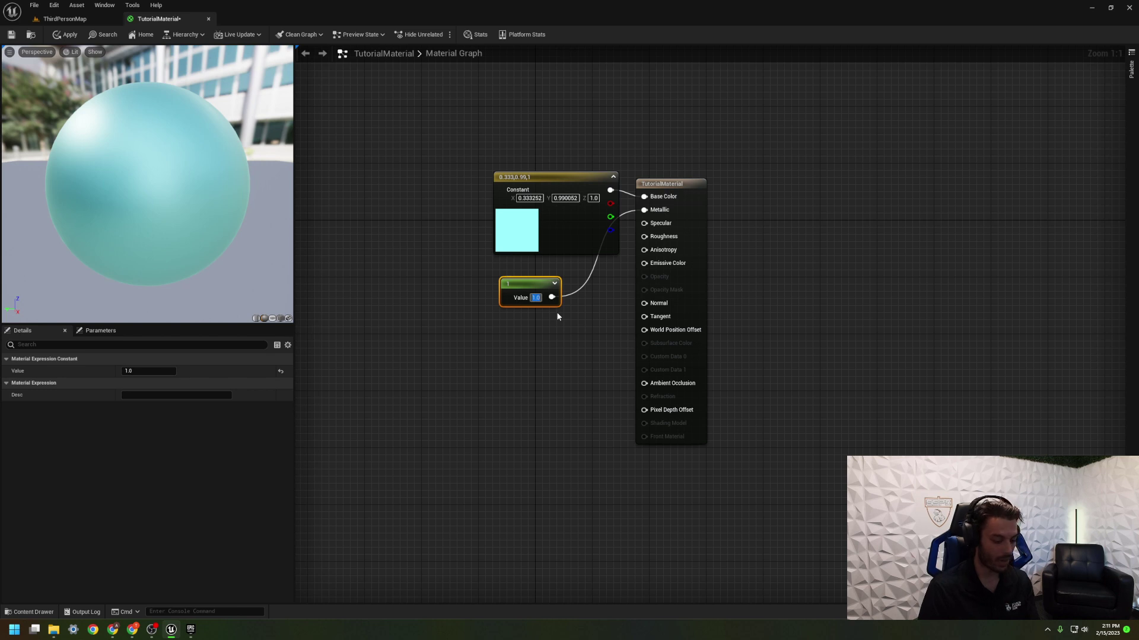
text(0)
key(Return)
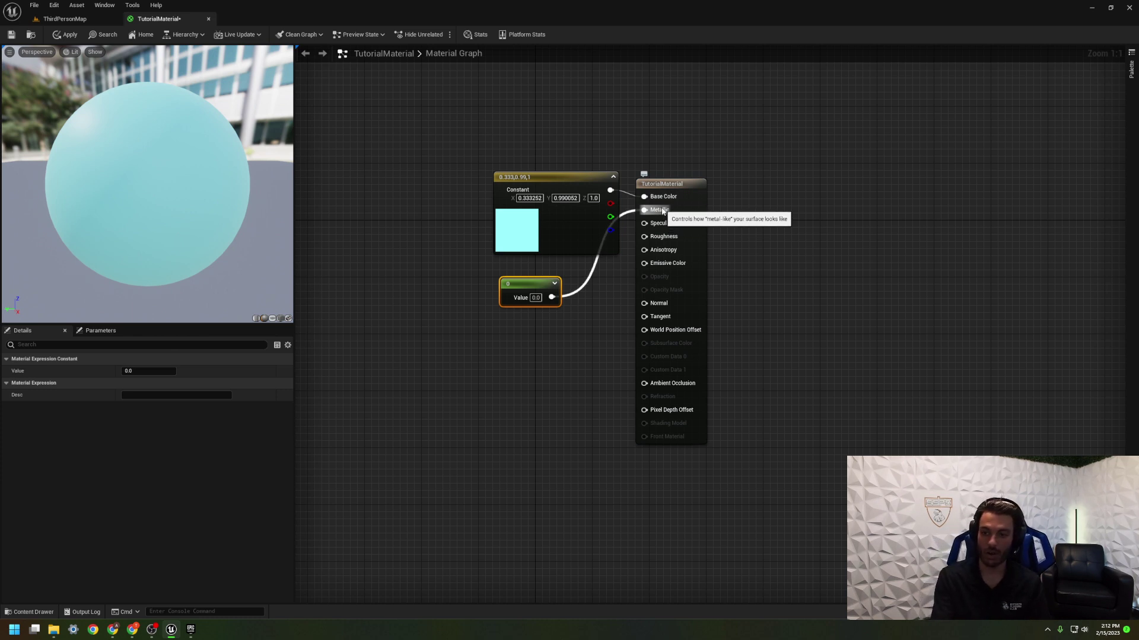
Set the Metallic constant's value to 0.5 and move its node up closer to the color node
click(535, 298)
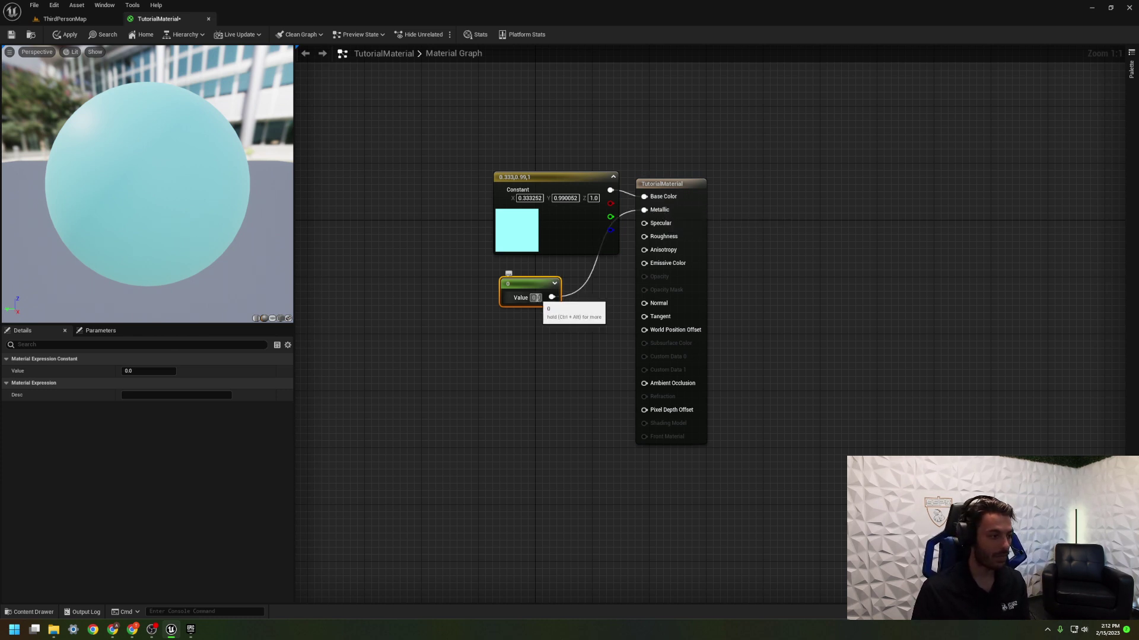
text(0.5)
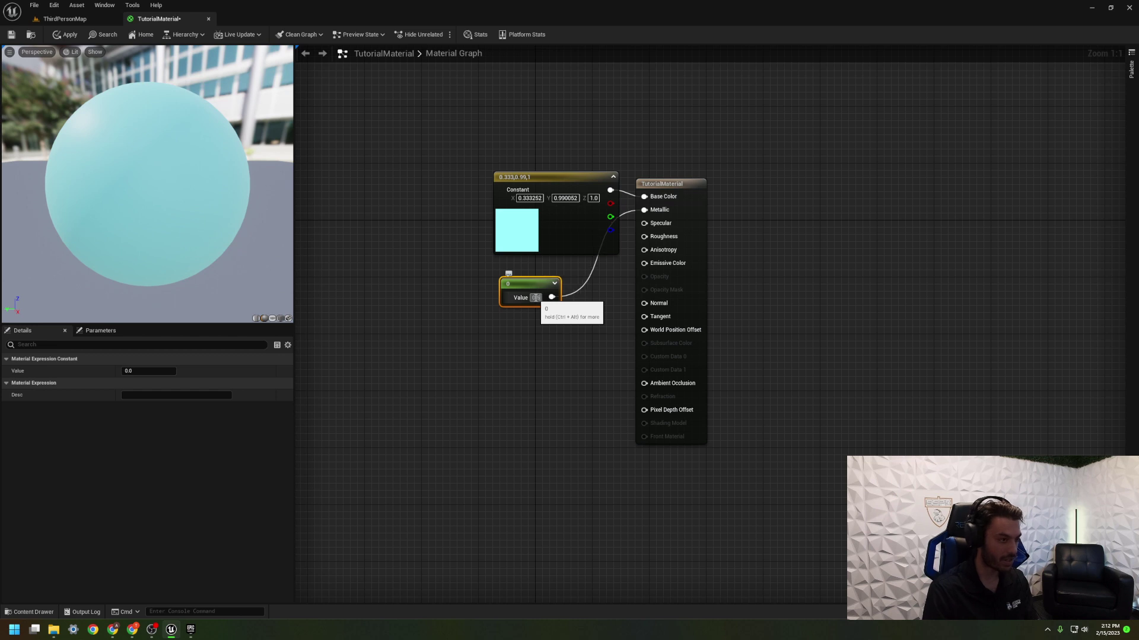
key(Return)
drag(528, 284, 542, 269)
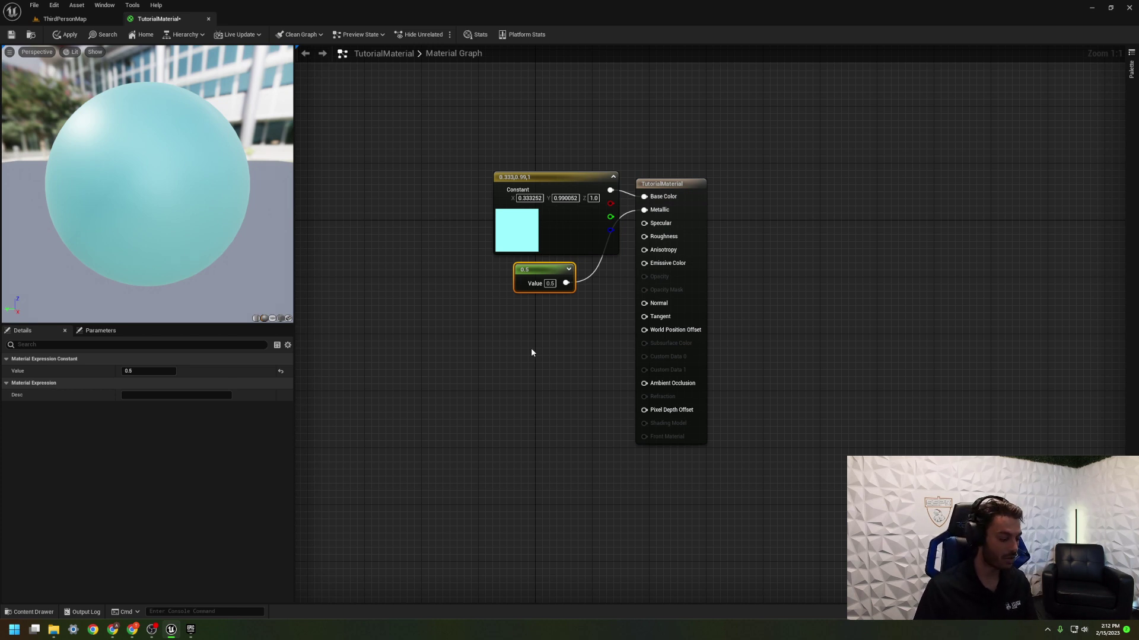
Add a second scalar Constant node below the Metallic constant and connect it to the material's Specular input
click(546, 319)
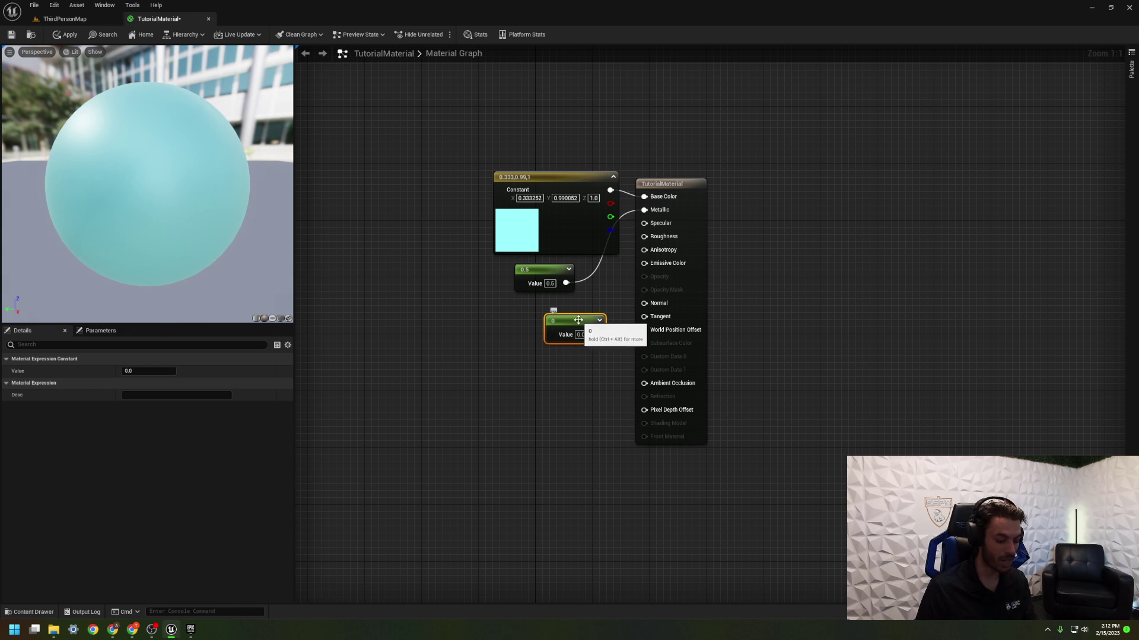
key(Delete)
right_click(544, 307)
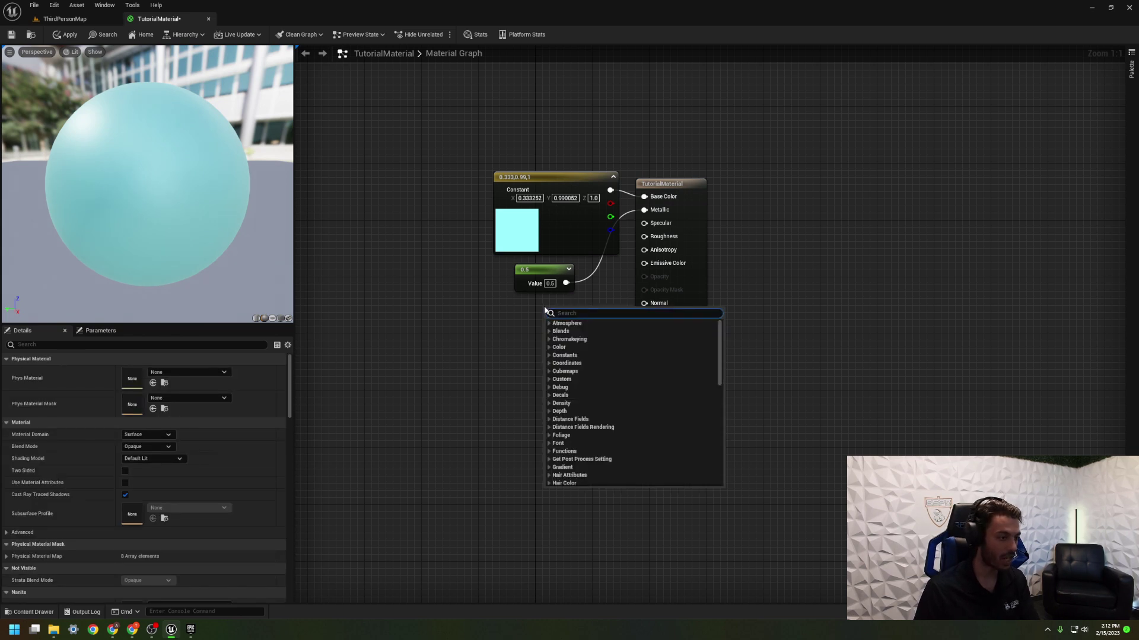
double_click(558, 355)
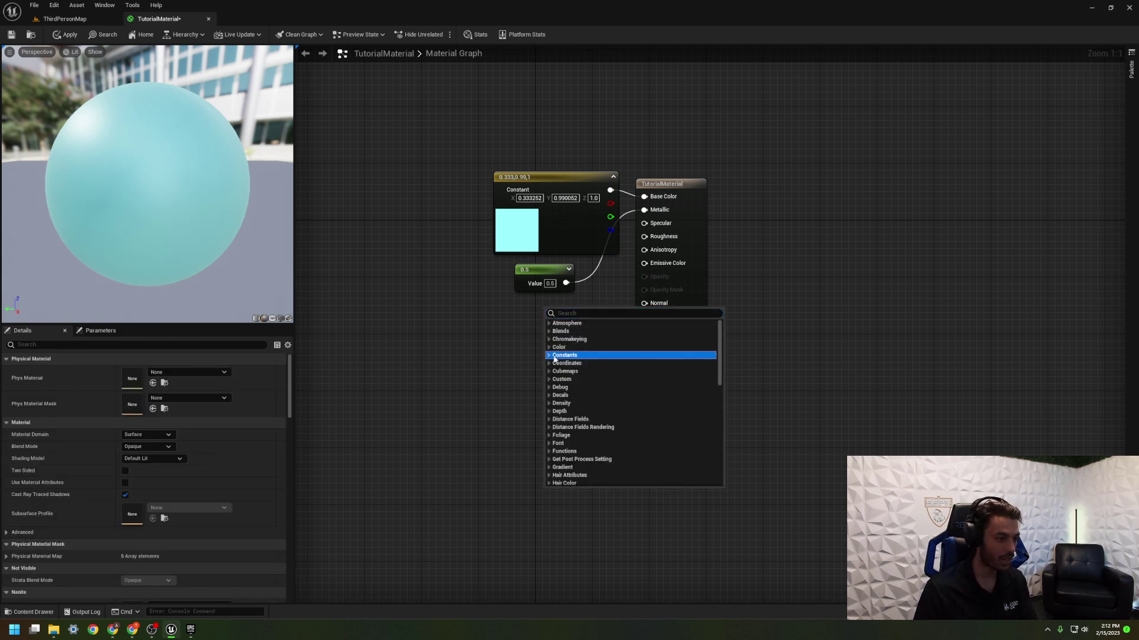
click(564, 363)
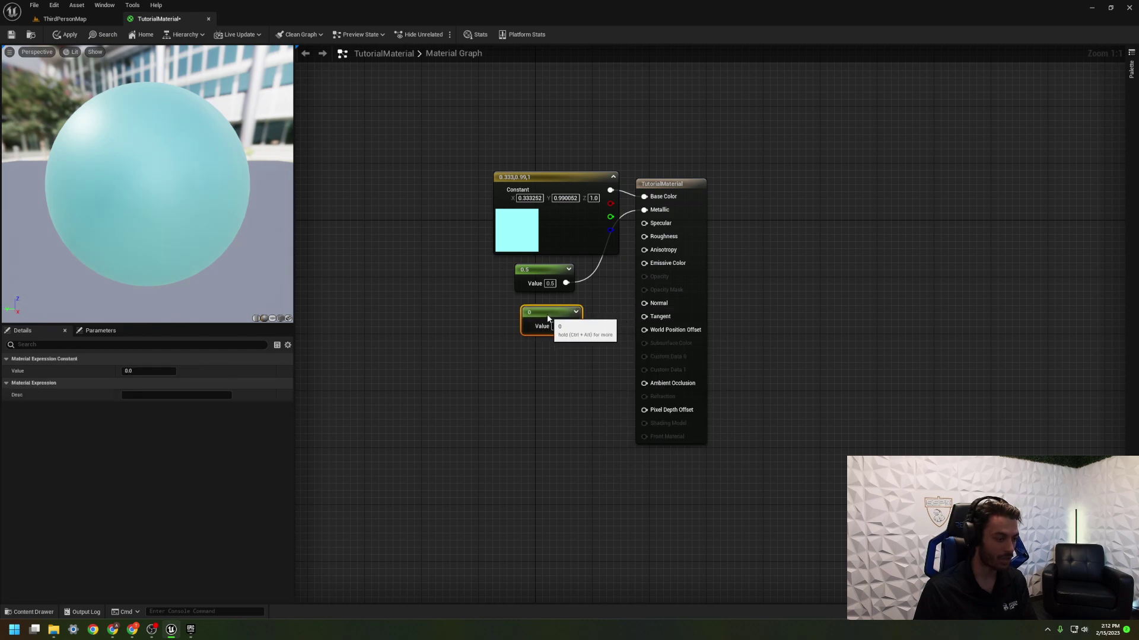
drag(567, 326, 644, 223)
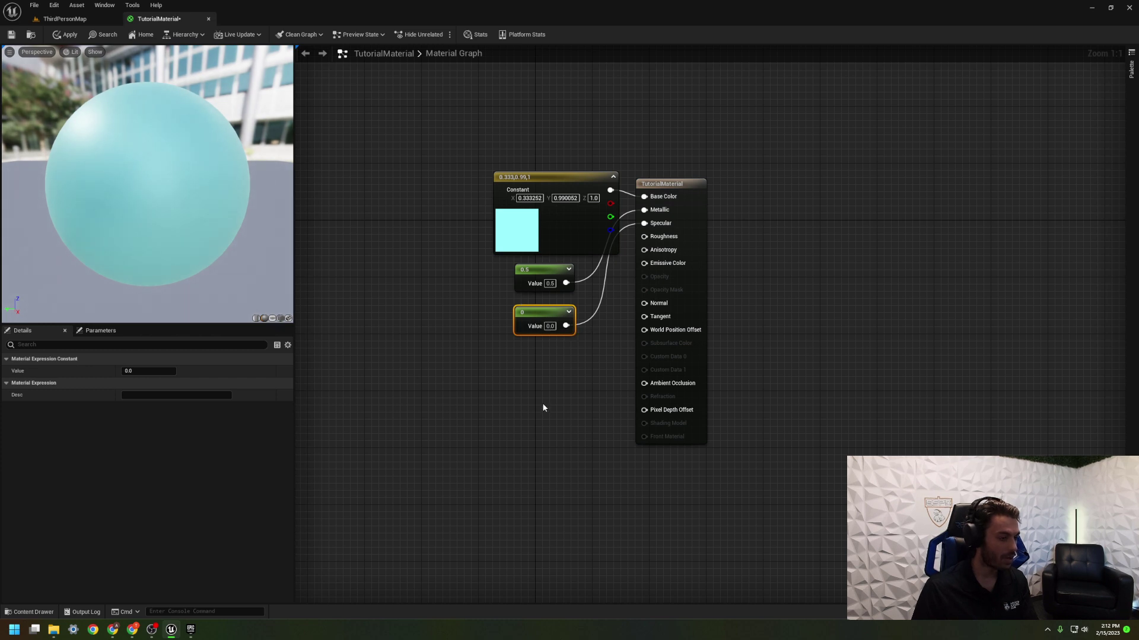
Set the Specular constant's value to 1
click(550, 327)
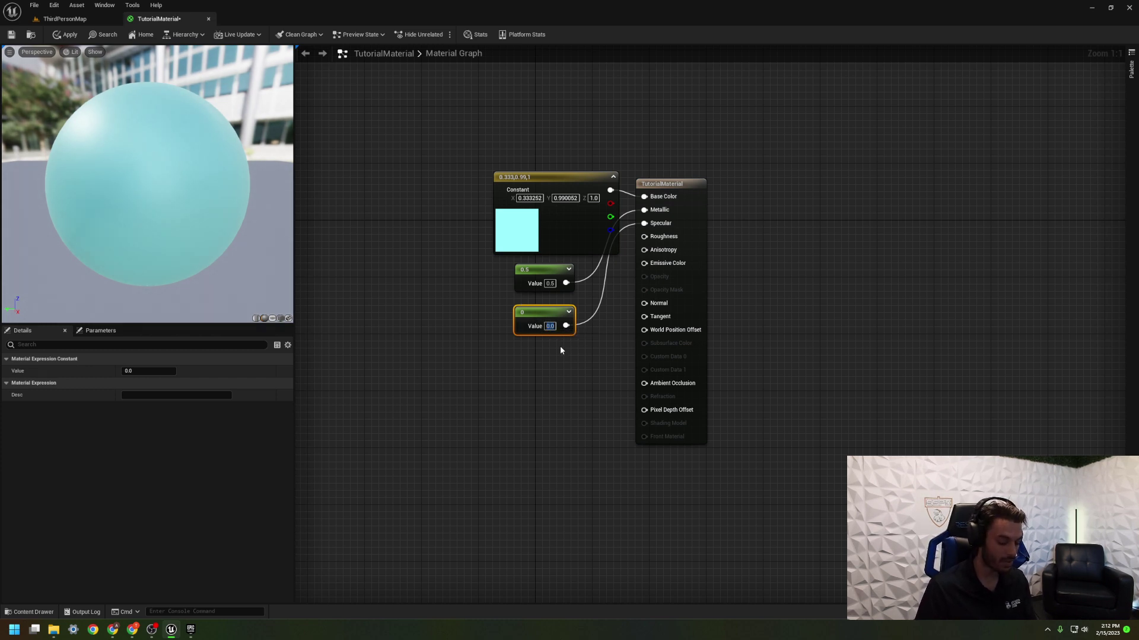
text(1)
key(Return)
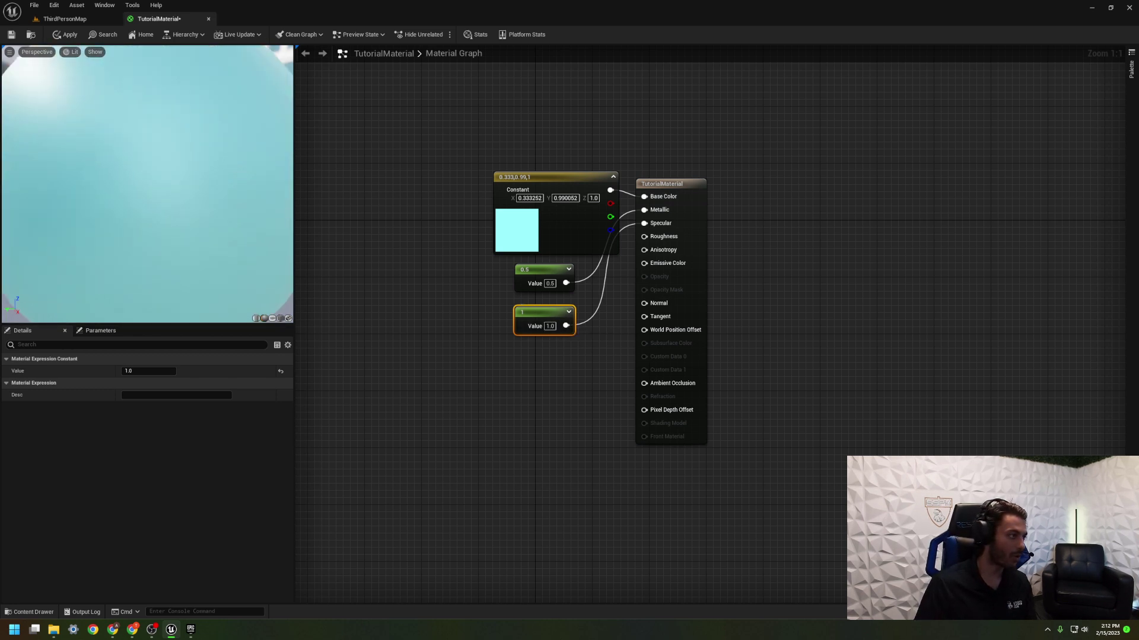
Change the Specular constant to 0 and back to 1, comparing the effect on the preview sphere
scroll(90, 126, down, 2)
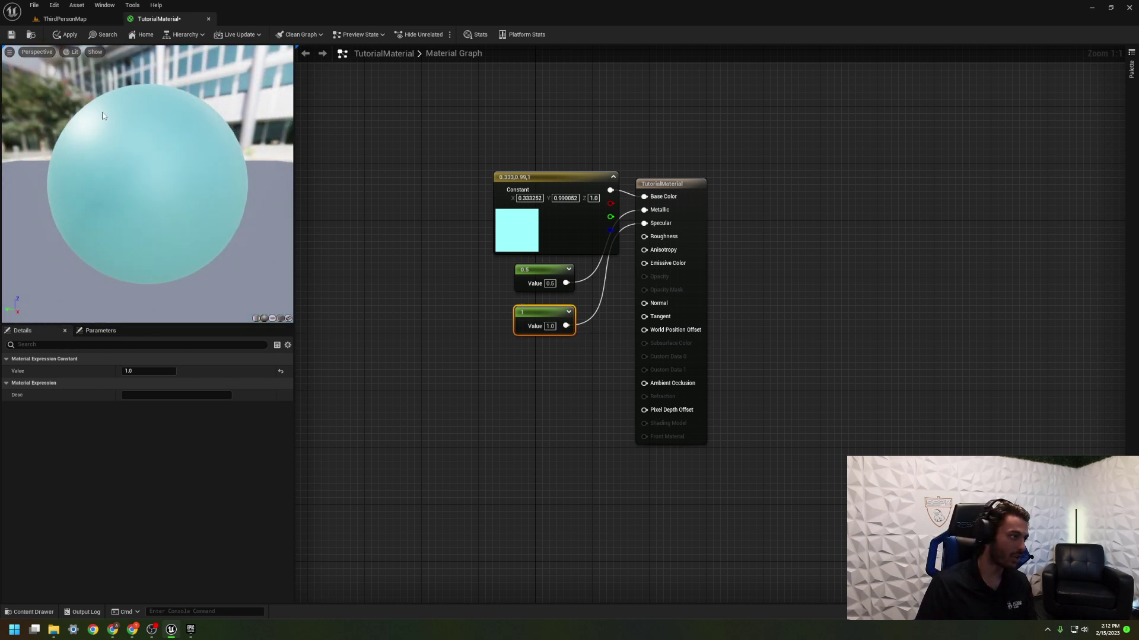
click(551, 326)
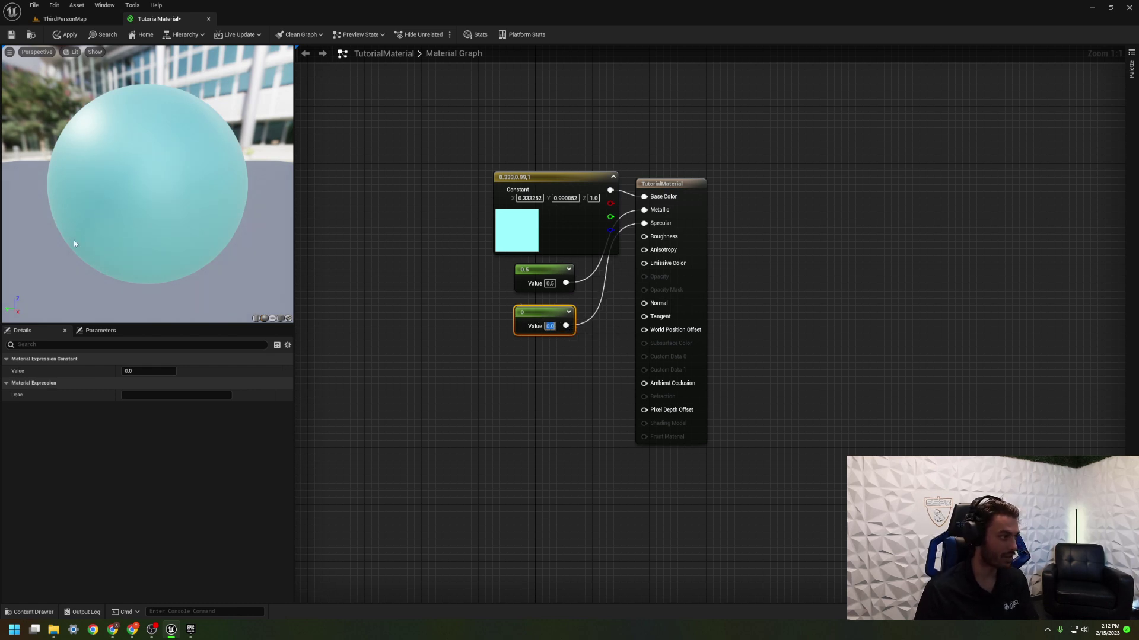
text(1)
key(Return)
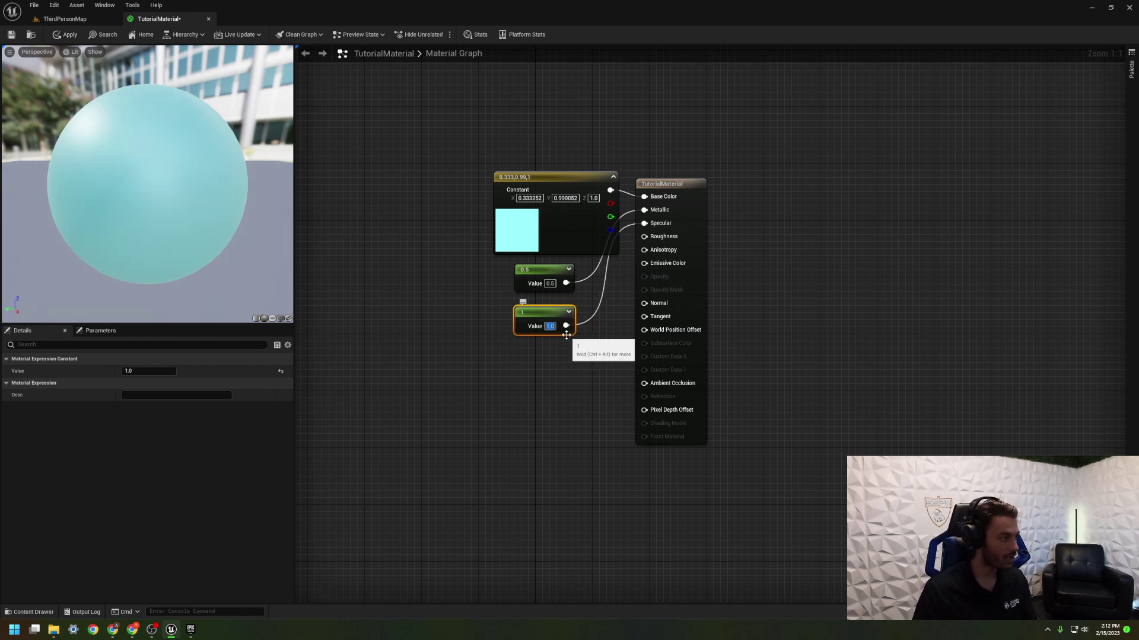
scroll(613, 396, down, 1)
scroll(592, 407, up, 1)
click(573, 397)
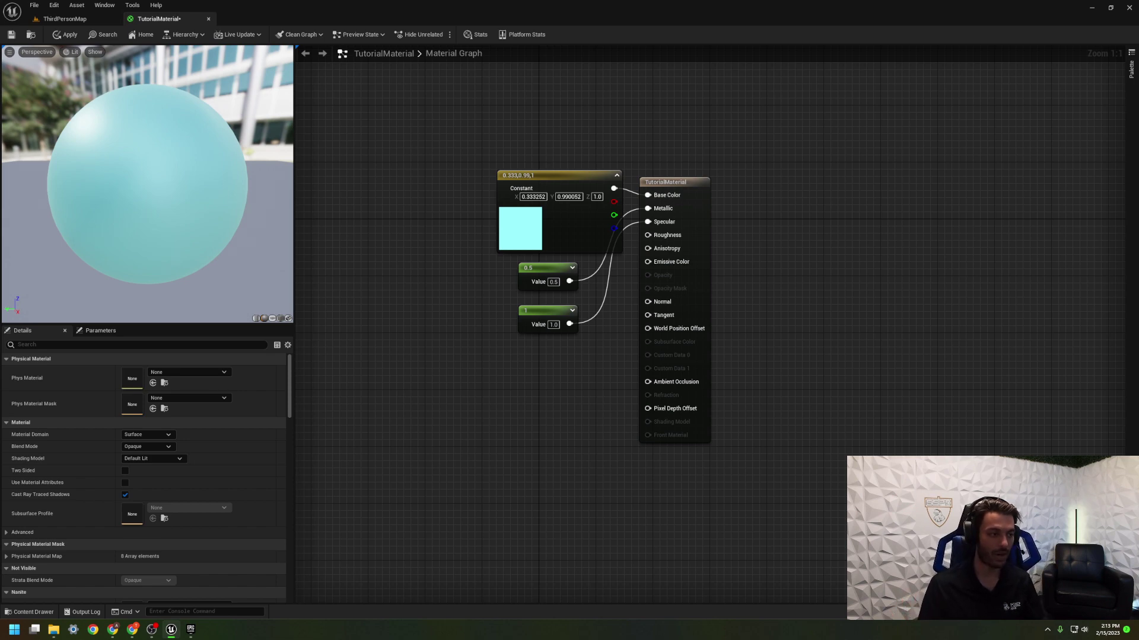
Connect the Specular constant to the material's Roughness input as well
drag(569, 323, 650, 240)
scroll(126, 185, up, 2)
drag(113, 159, 274, 177)
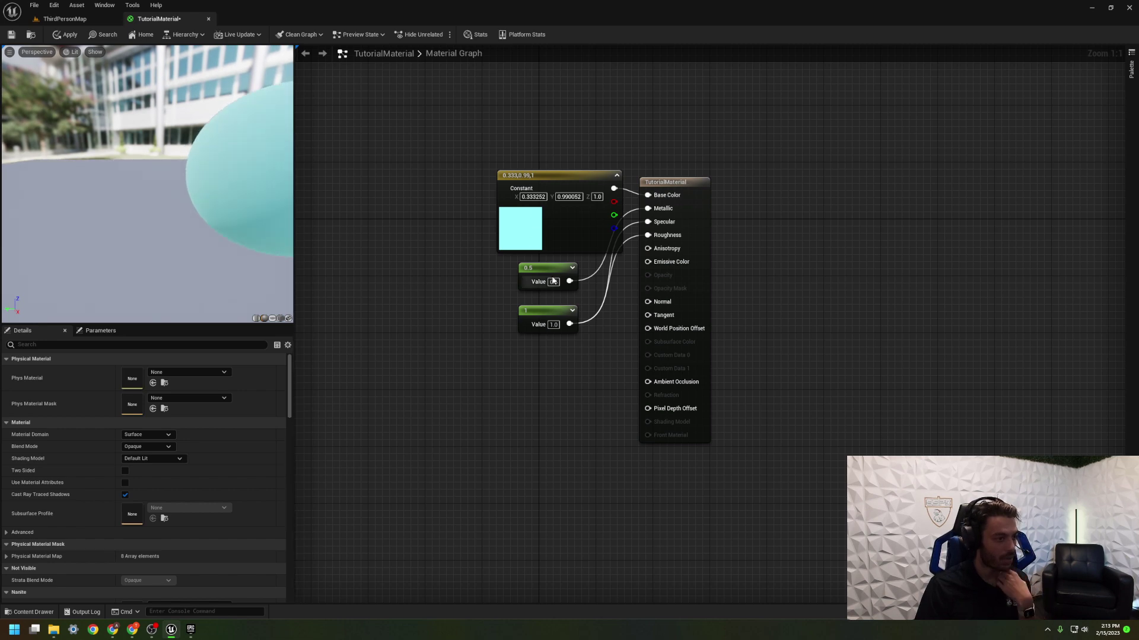
Delete both scalar Constant nodes, leaving only the color node connected to the material
click(543, 271)
key(Delete)
click(547, 315)
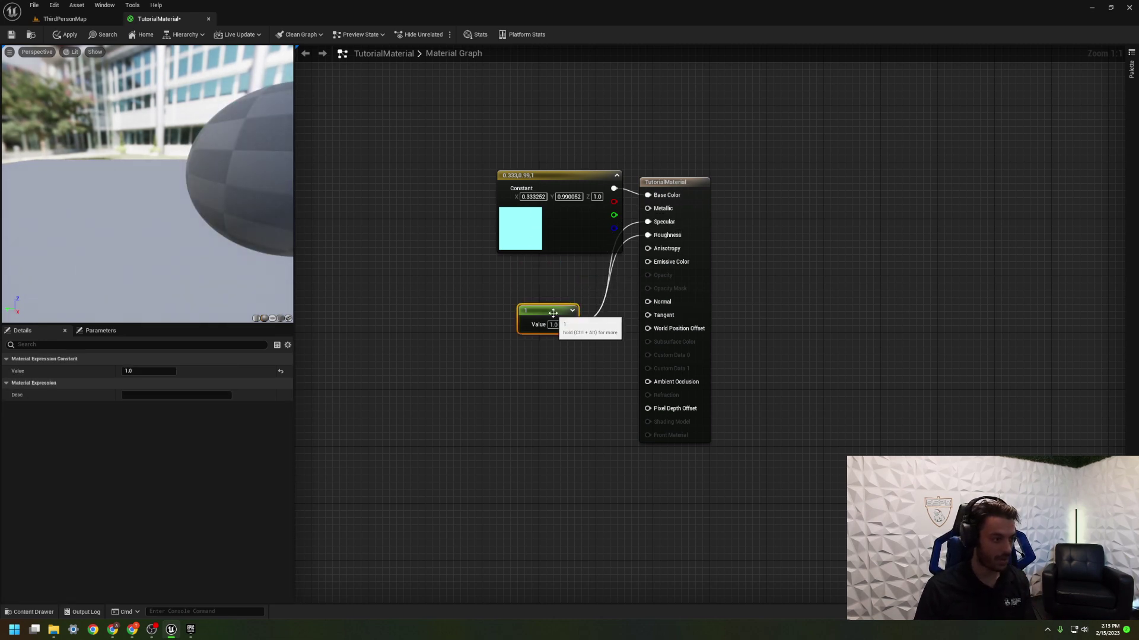
key(Delete)
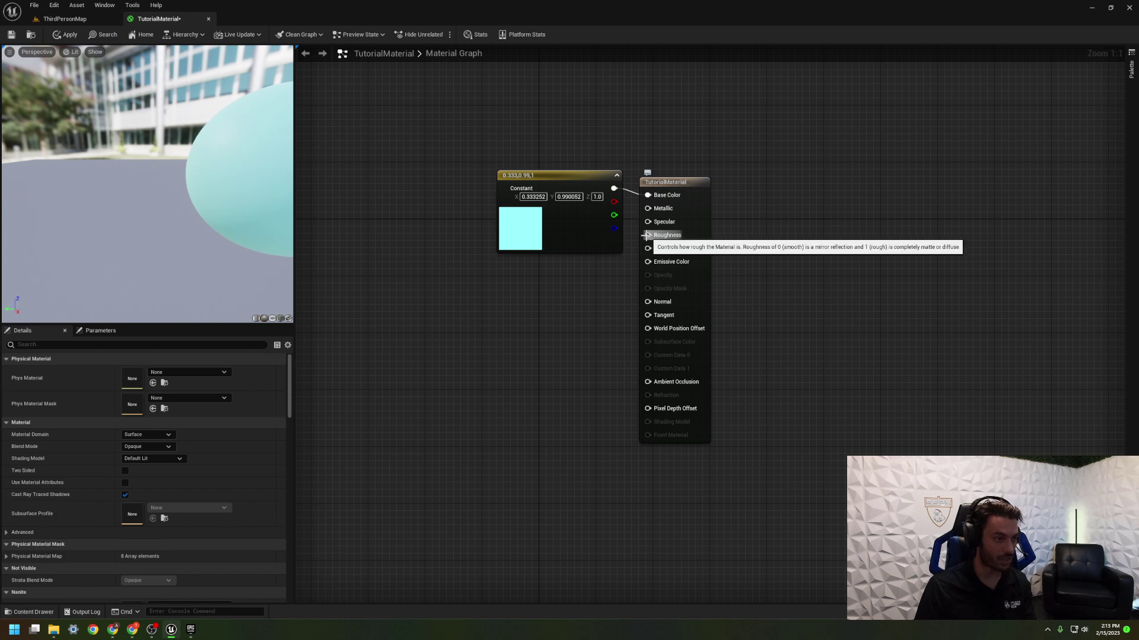
Create a scalar Constant node from the material's Roughness input and place it below the color node
drag(646, 238, 571, 298)
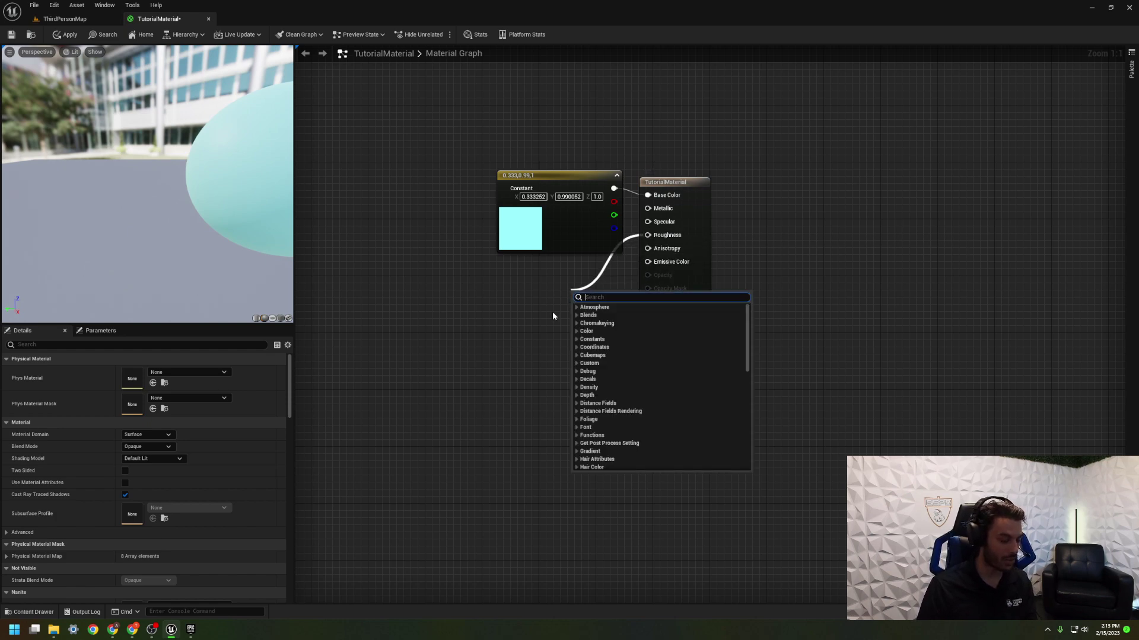
click(584, 339)
click(594, 347)
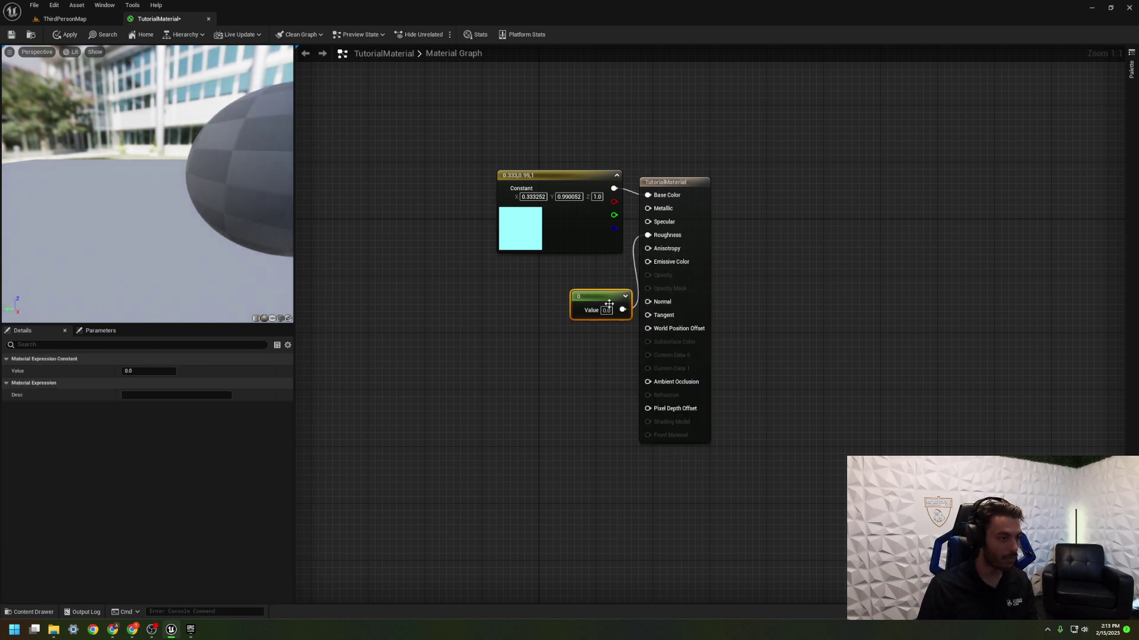
drag(610, 308, 558, 302)
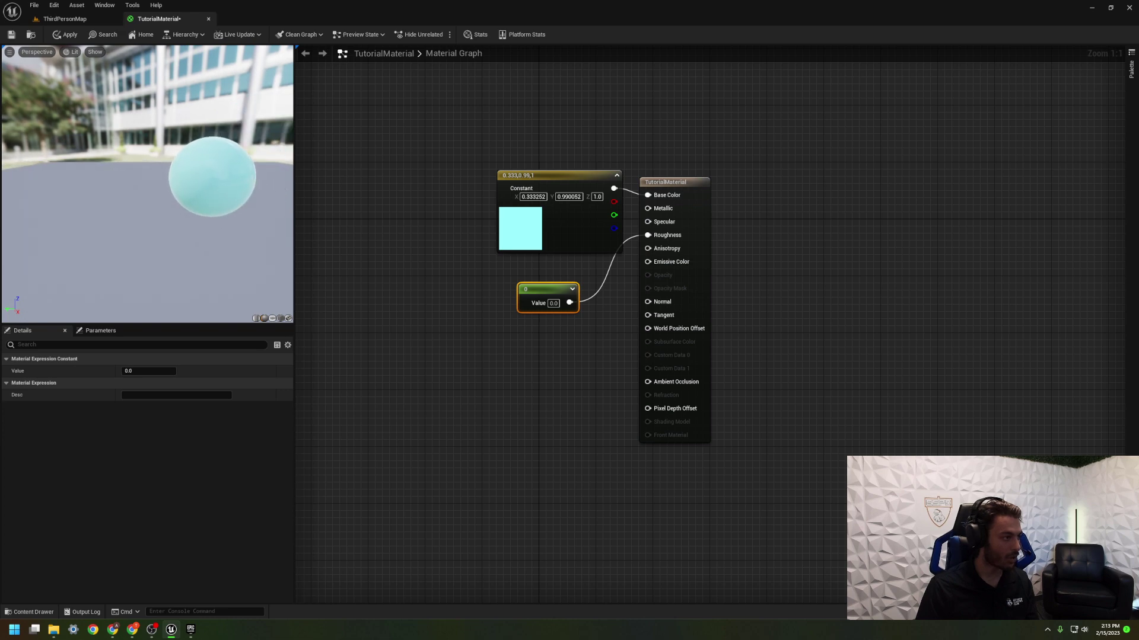
Set the Roughness constant's value to 1
middle_drag(236, 172, 180, 172)
scroll(180, 172, up, 3)
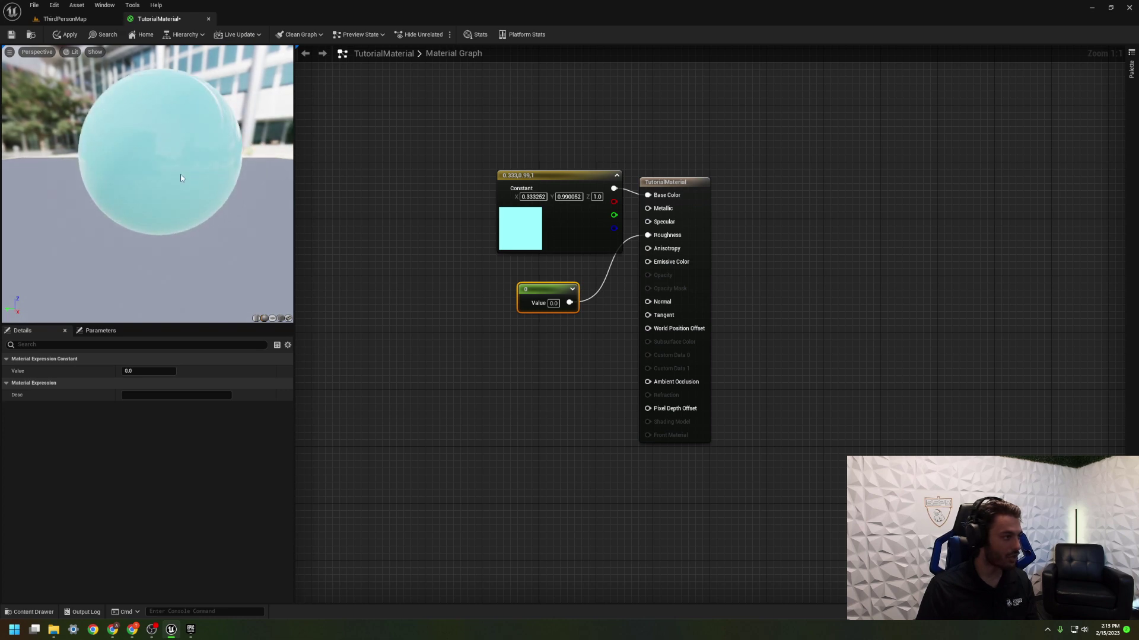
click(553, 303)
text(1)
key(Return)
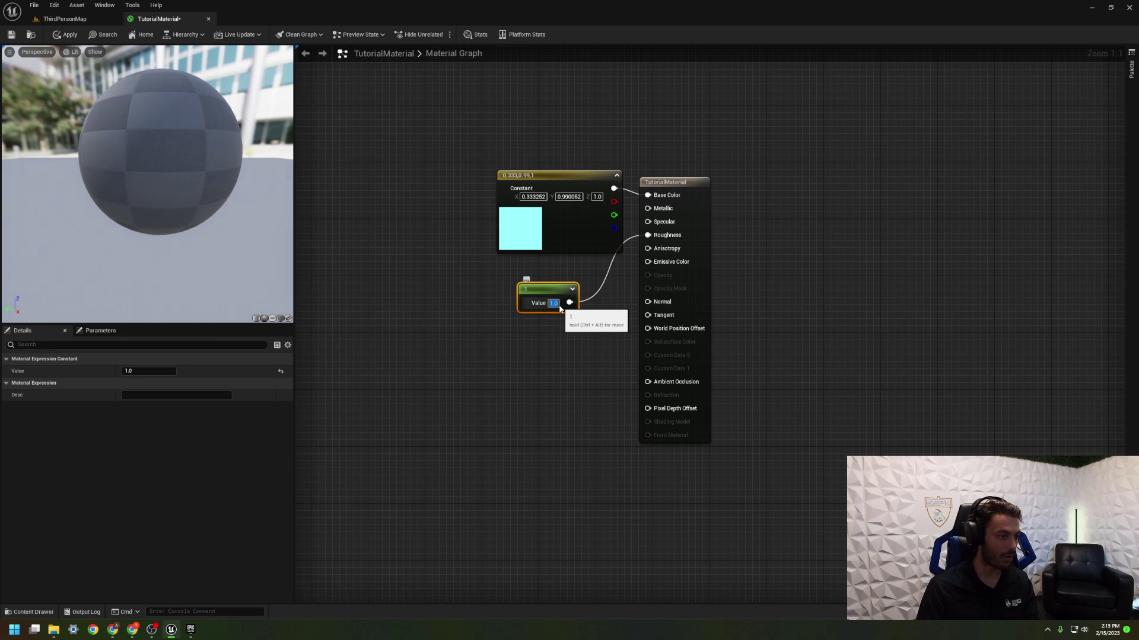
Set the Roughness constant back to 0 and examine the reflections on the preview sphere
text(0)
key(Return)
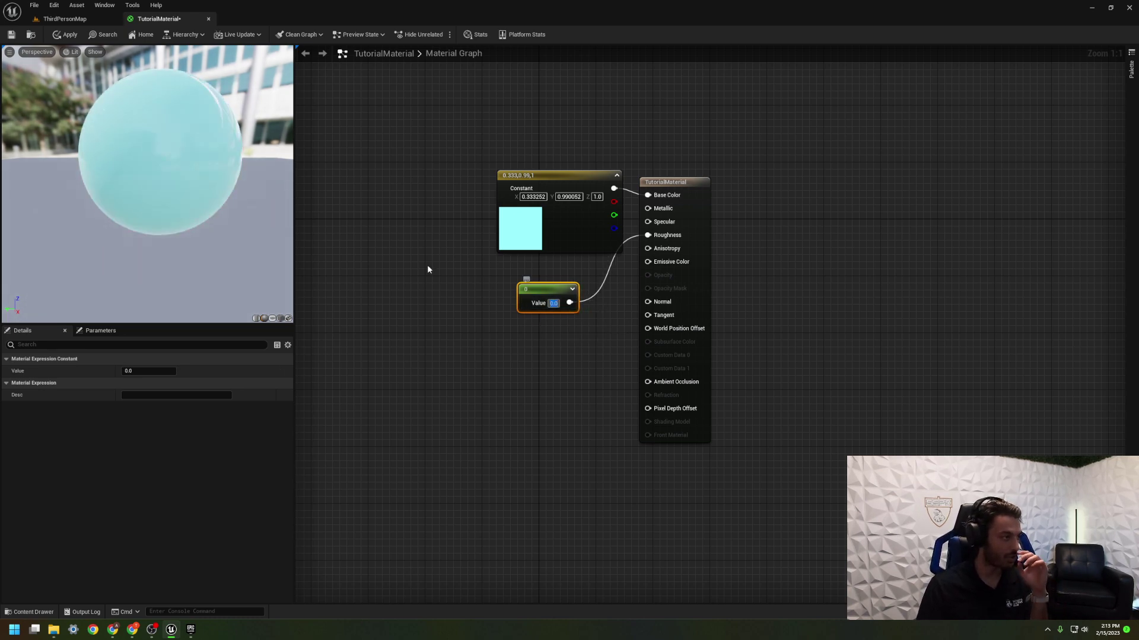
scroll(201, 173, up, 2)
middle_drag(204, 177, 249, 150)
drag(148, 178, 212, 184)
scroll(212, 183, down, 2)
scroll(212, 183, up, 5)
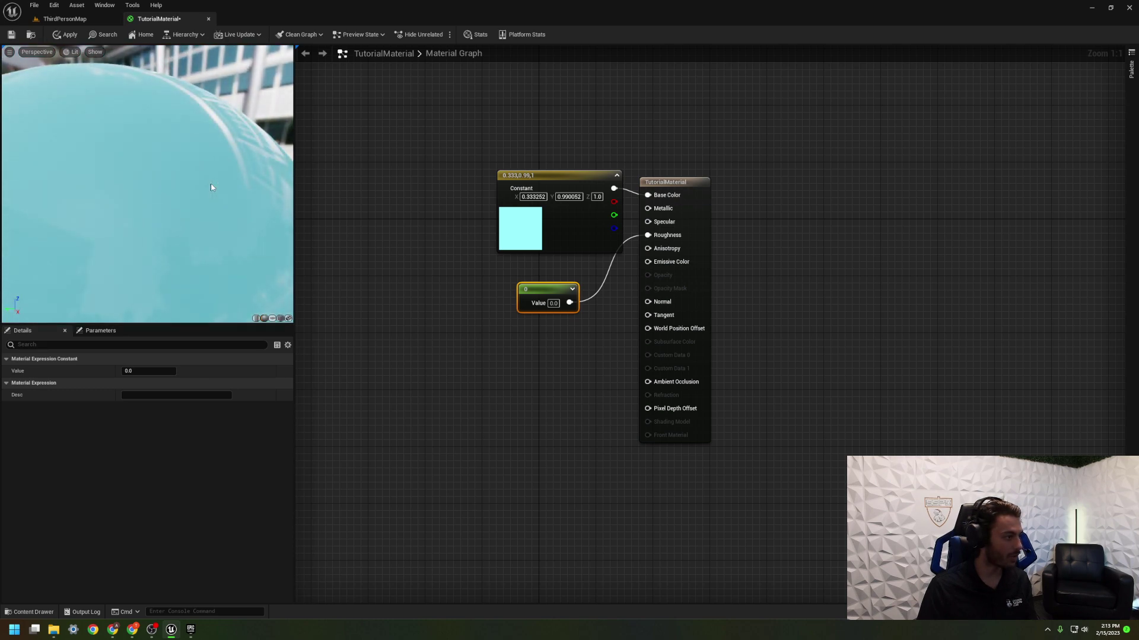
scroll(211, 188, down, 3)
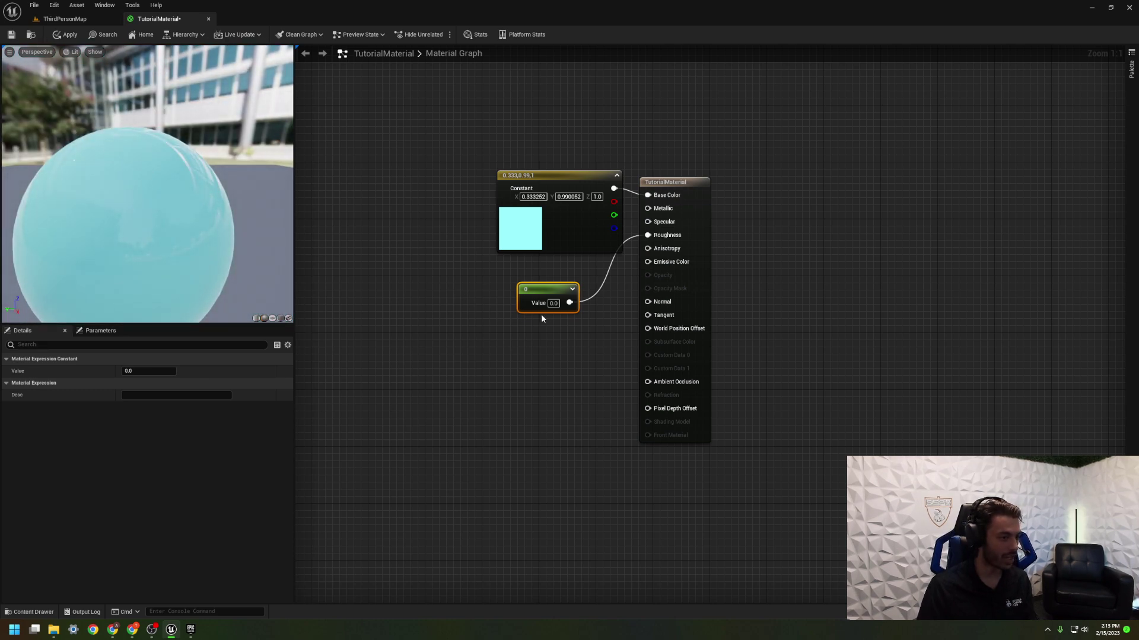
Set the Roughness constant to 1 for a fully matte surface
click(553, 303)
text(1)
key(Return)
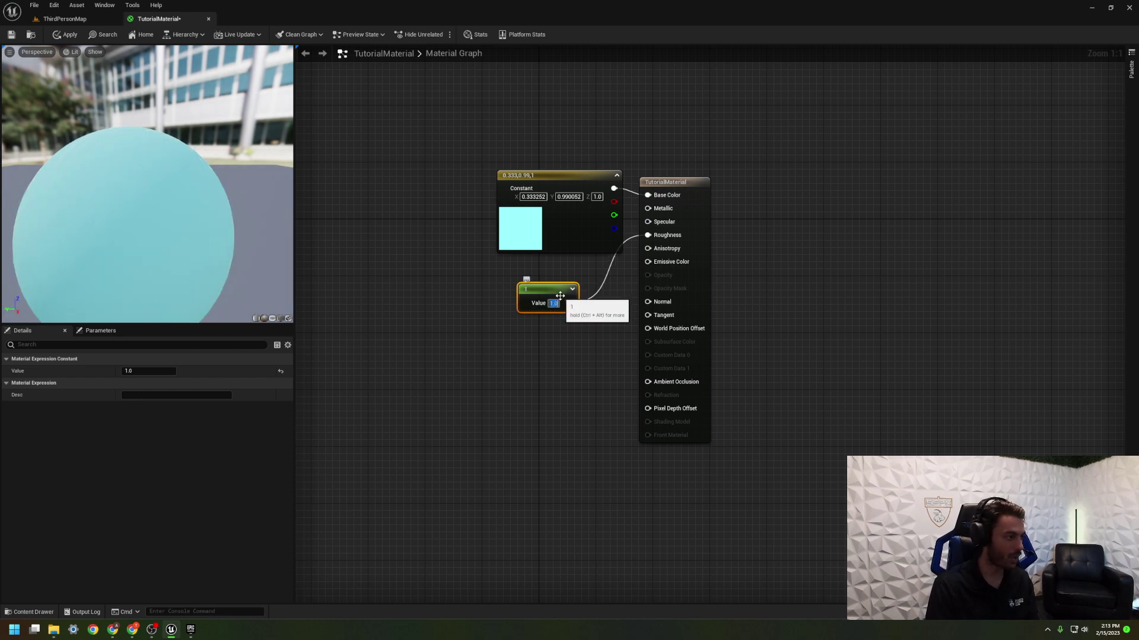
Delete the cyan color constant and the Roughness constant from the material graph
scroll(54, 213, up, 4)
right_drag(55, 216, 54, 243)
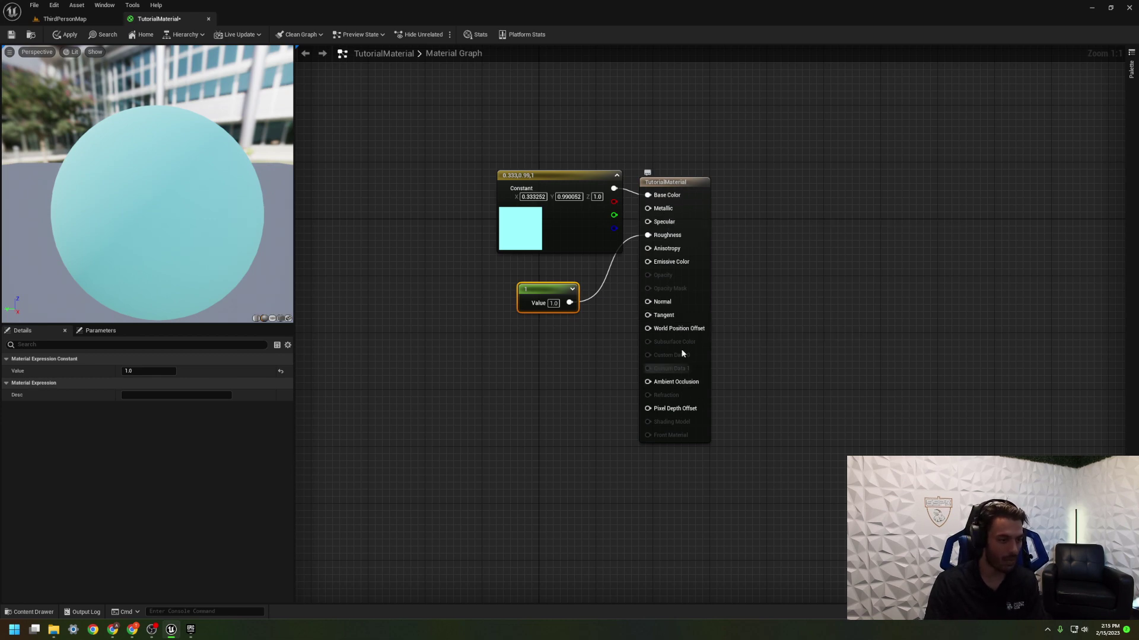
click(532, 338)
drag(564, 177, 508, 176)
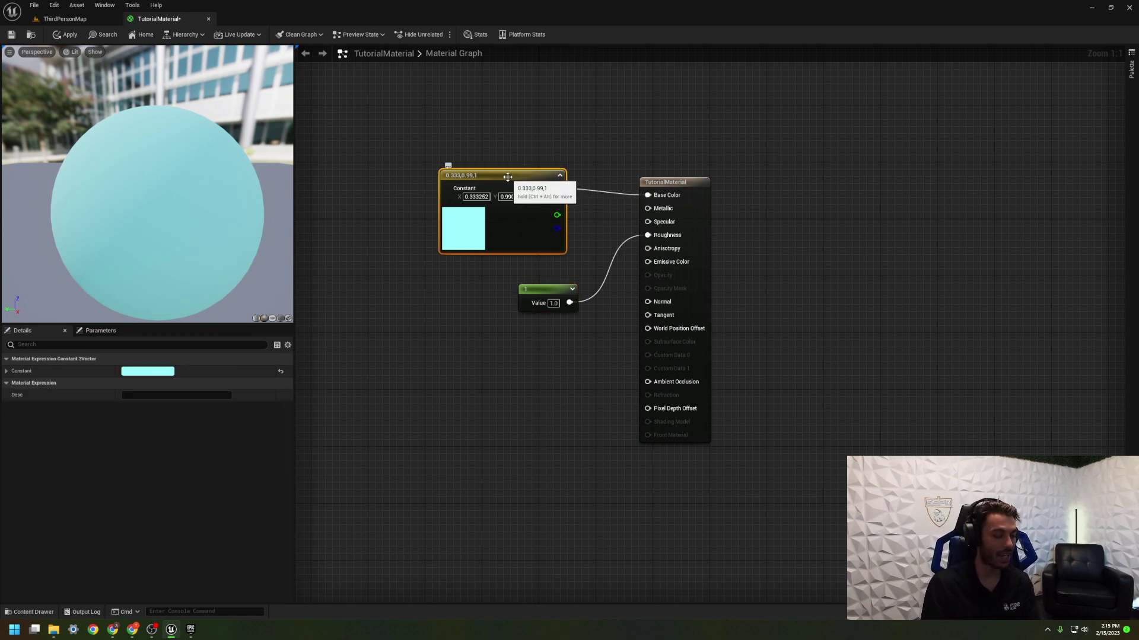
key(Delete)
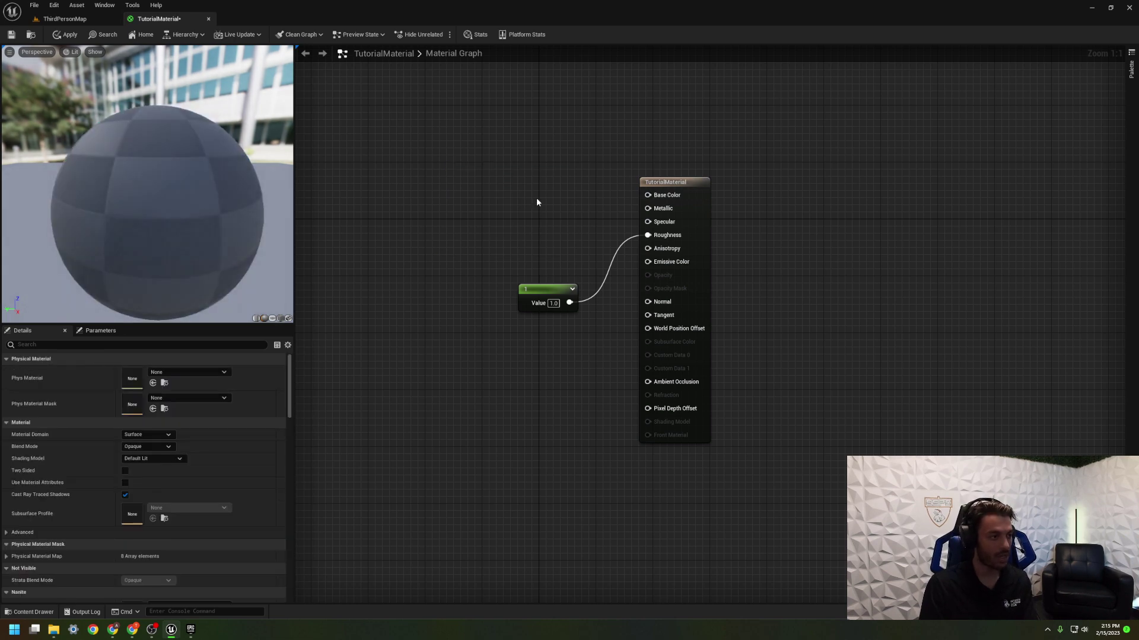
click(549, 290)
key(Delete)
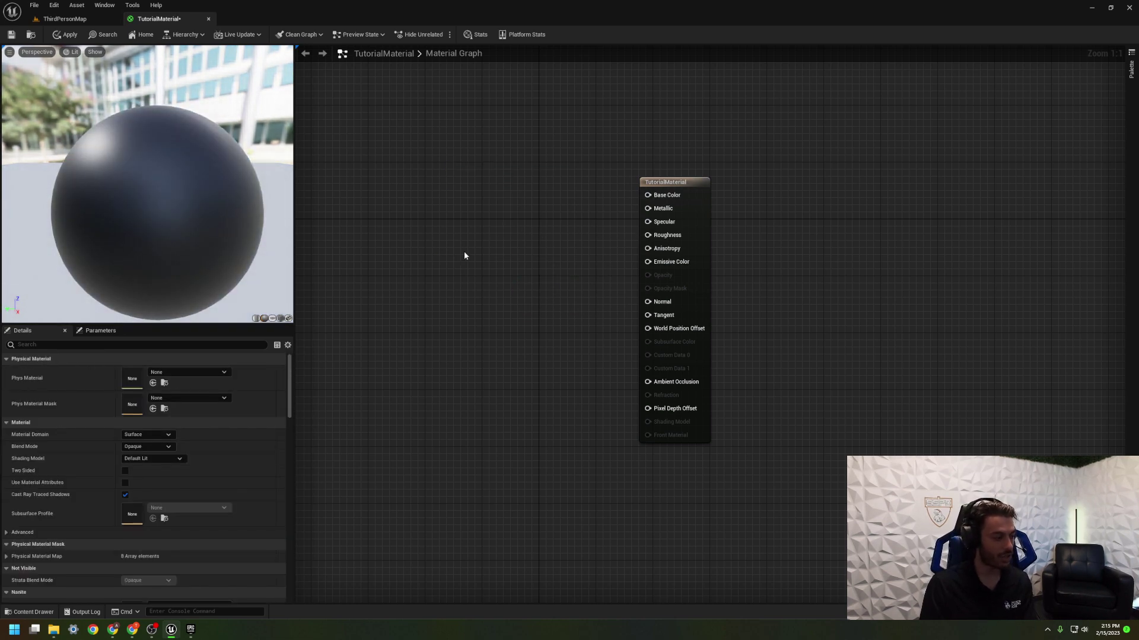
Add a TextureSample node to the graph and place it beside the material node, level with its Base Color input
right_click(520, 207)
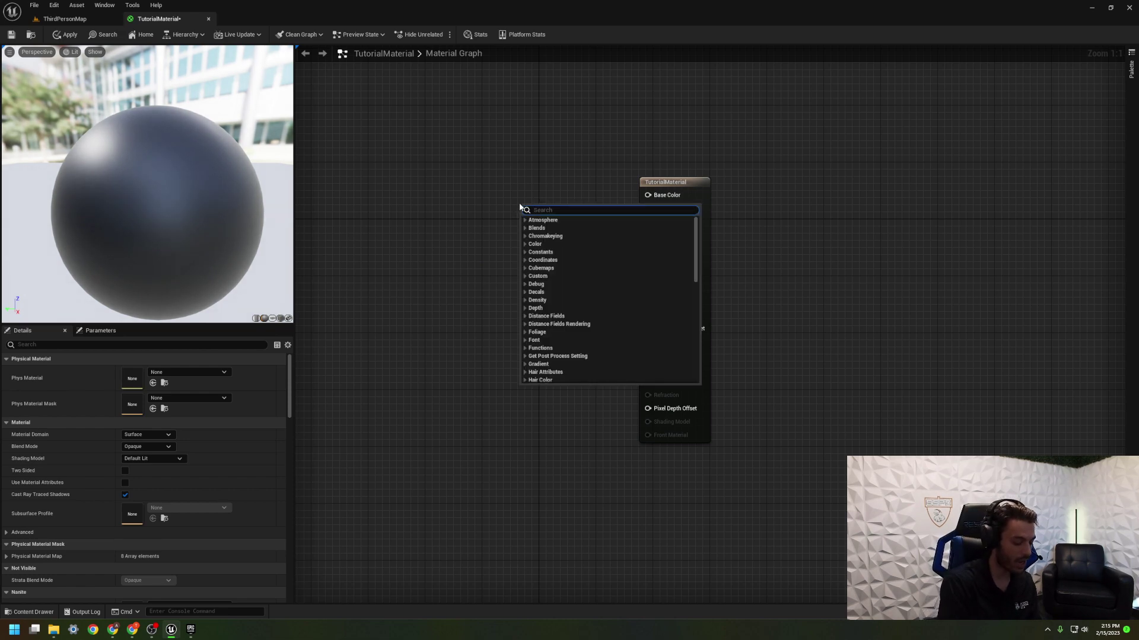
text(sample )
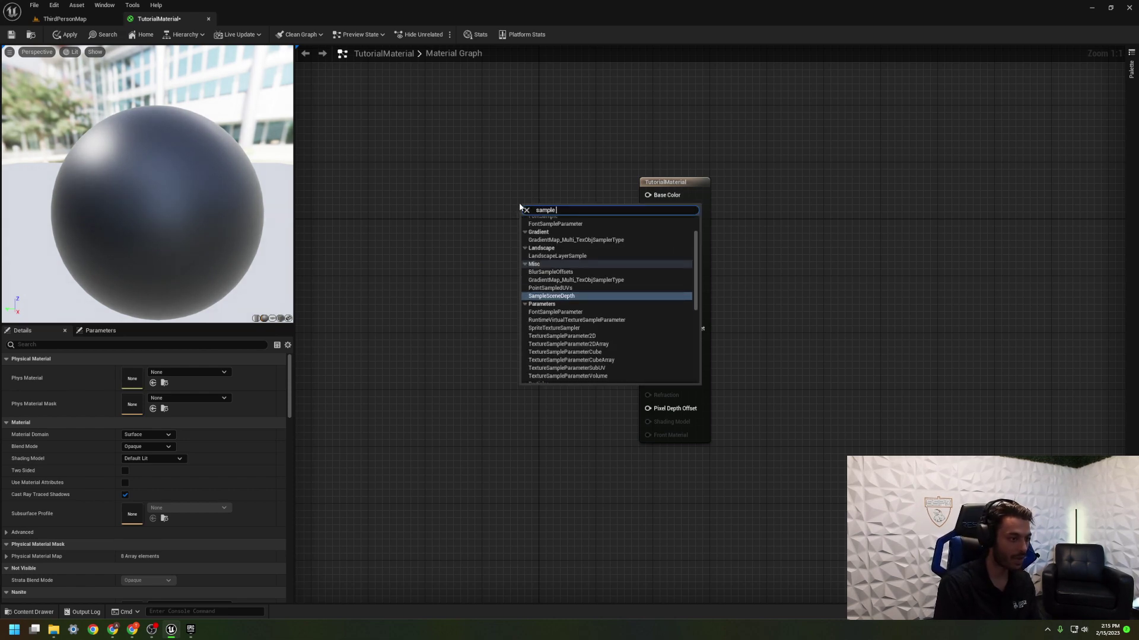
text(textu)
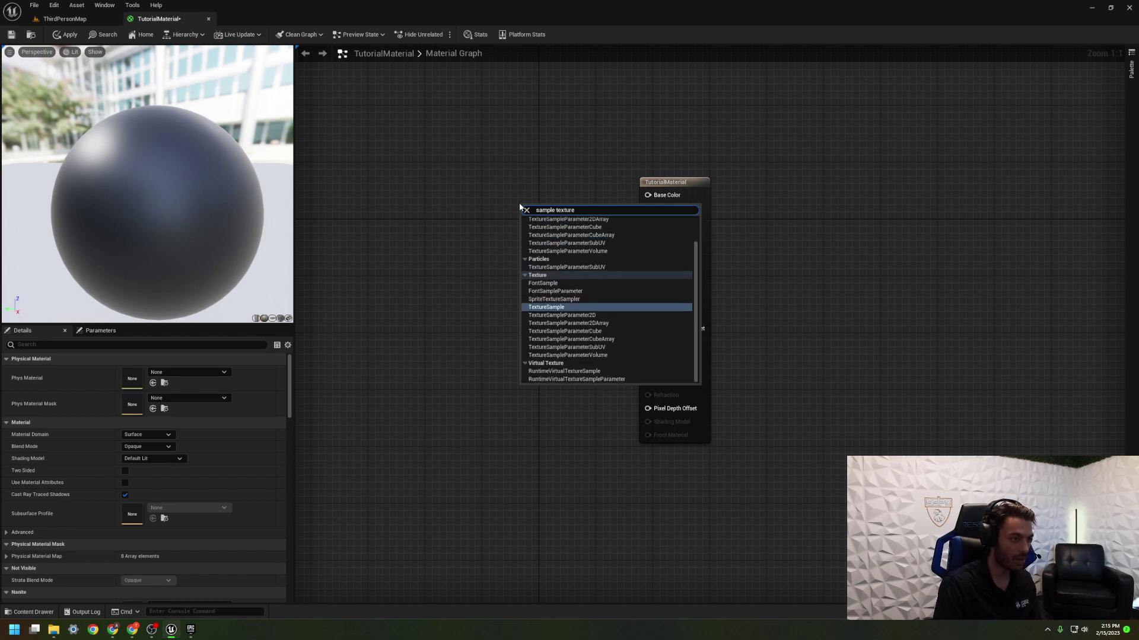
text(re)
key(Return)
drag(571, 212, 490, 186)
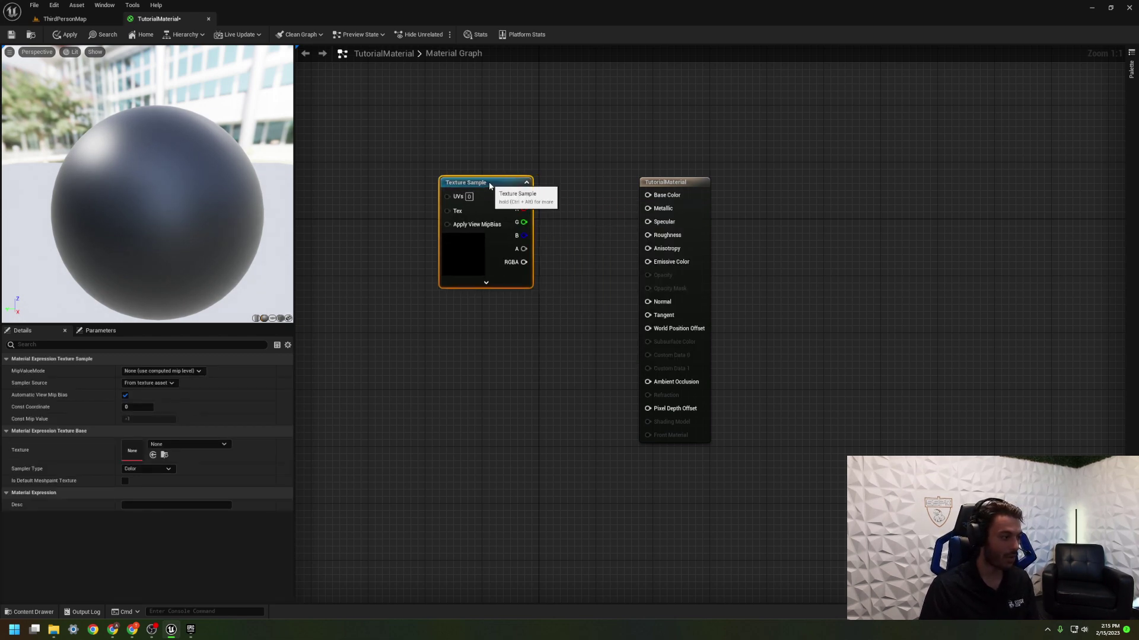
Search the texture assets for "grass" and assign T_Ground_Grass_D to the Texture Sample node
click(208, 444)
scroll(220, 368, down, 5)
scroll(221, 368, down, 8)
scroll(221, 369, down, 6)
scroll(223, 368, up, 3)
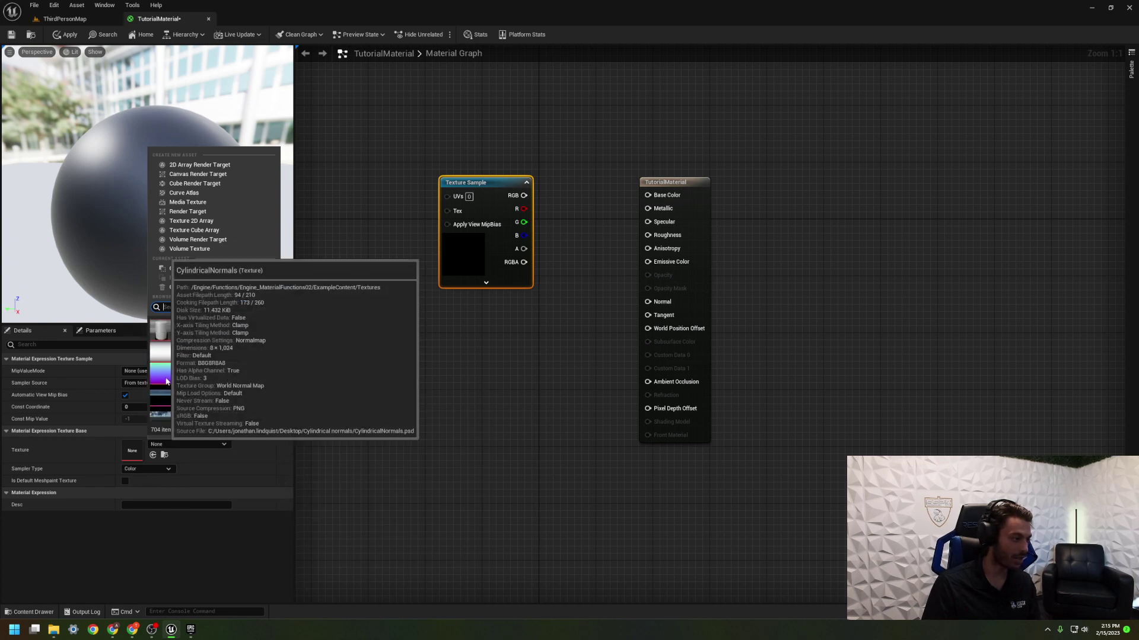
scroll(258, 380, up, 2)
scroll(258, 384, up, 3)
text(grass)
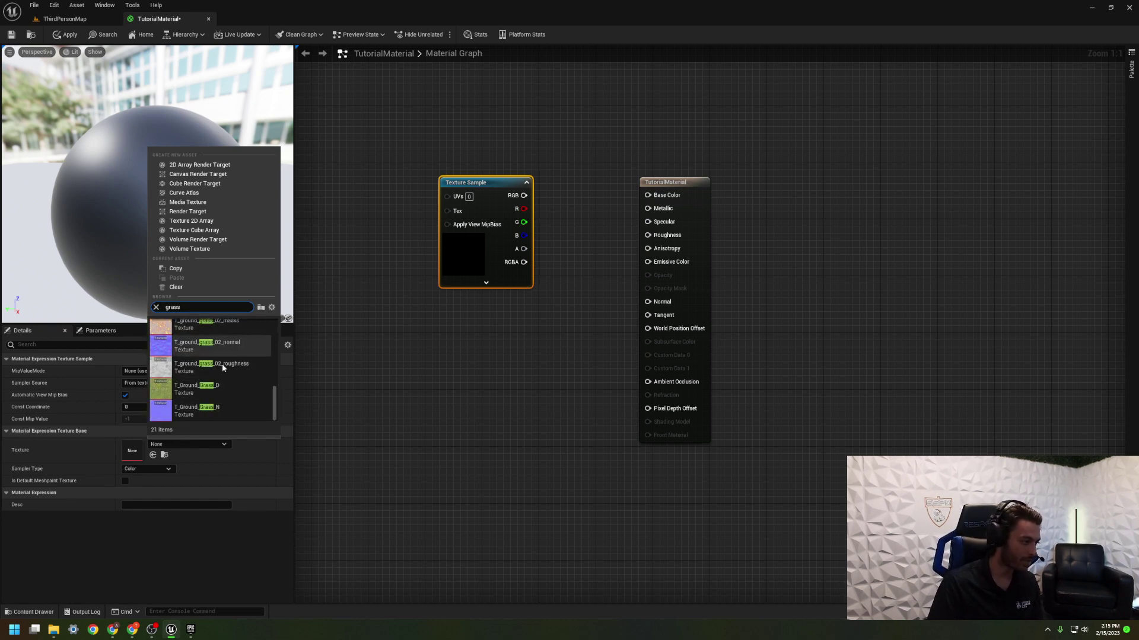
scroll(240, 414, up, 3)
scroll(244, 415, down, 4)
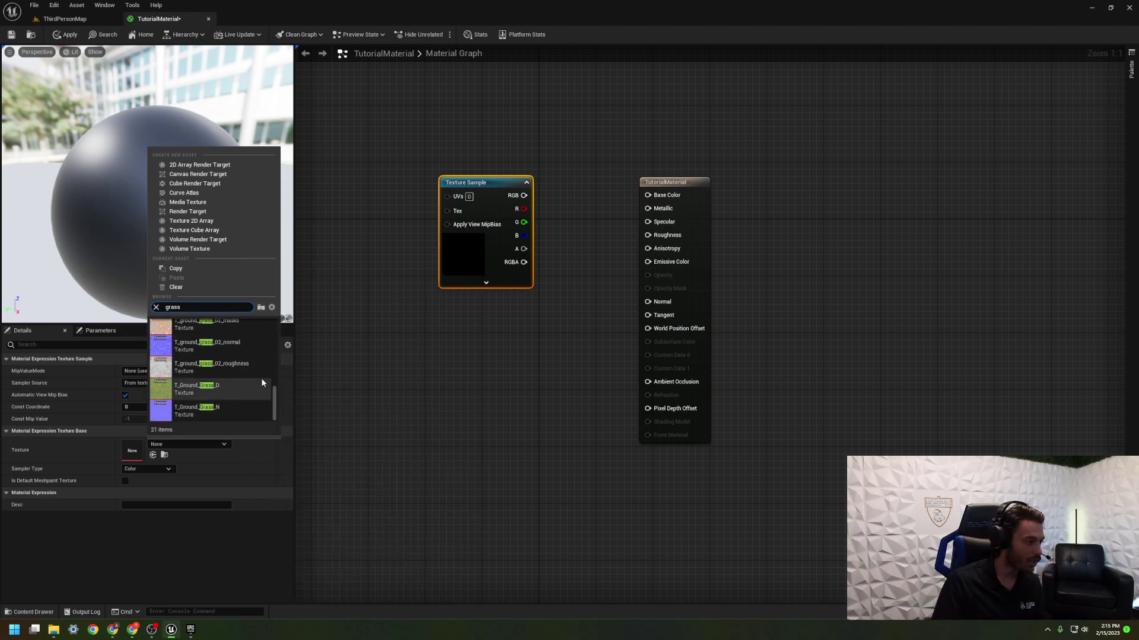
click(160, 388)
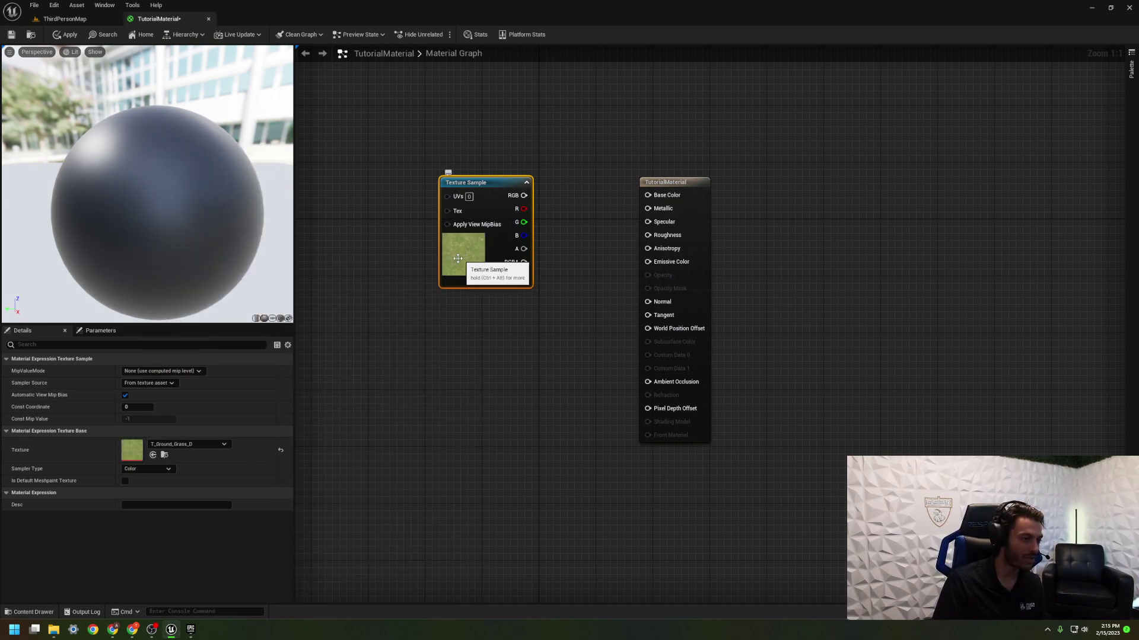
Connect the grass texture's RGB output to Base Color and inspect the grass on the preview sphere
drag(500, 182, 648, 194)
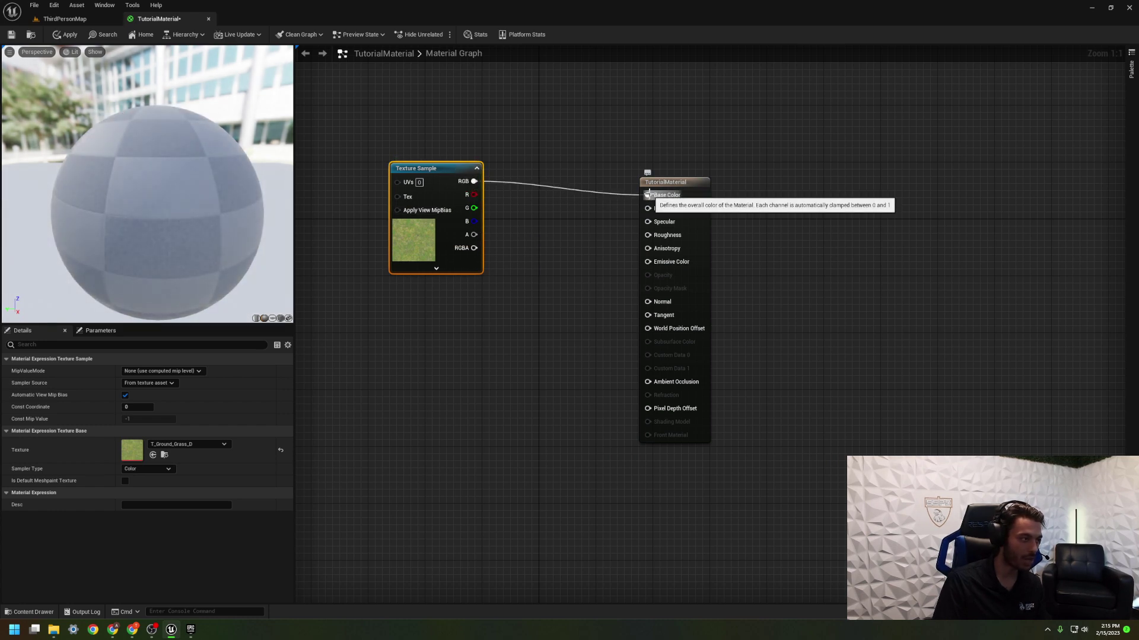
scroll(117, 240, up, 6)
scroll(118, 240, down, 5)
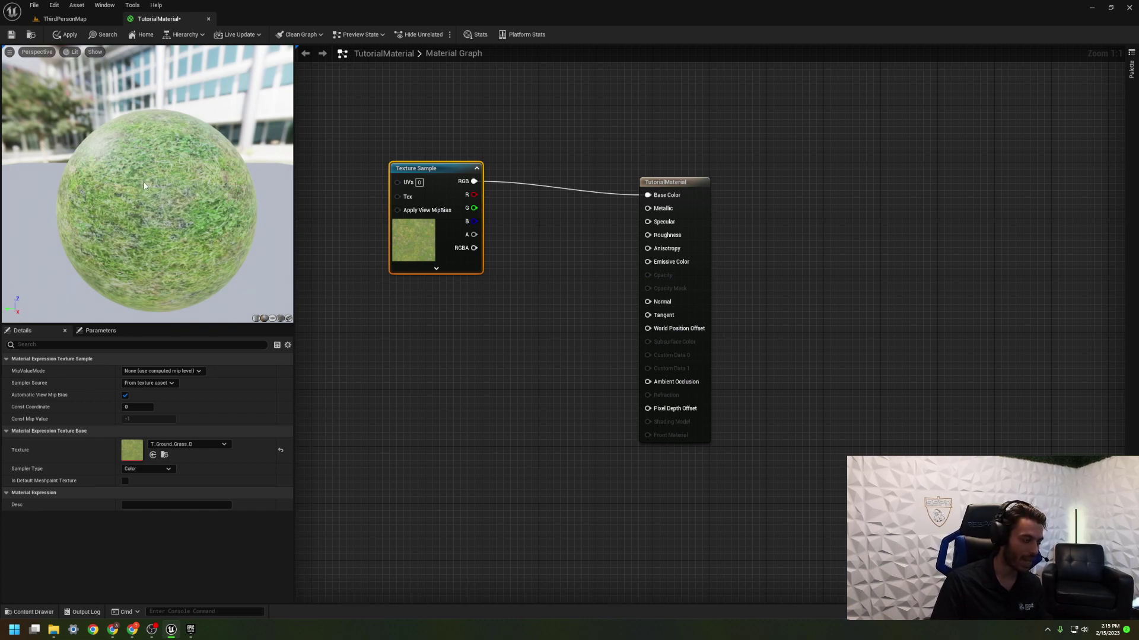
click(531, 199)
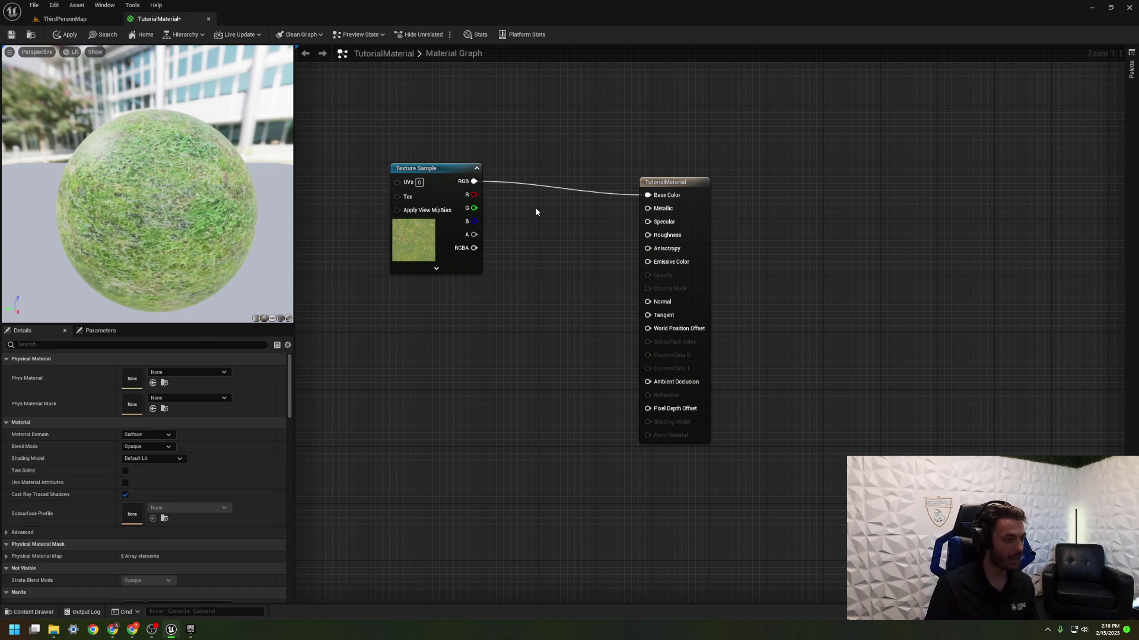
Insert a Blend_Darken node before Base Color, with the grass texture's RGB as Blend and a new three-component color constant as Base
right_click(537, 211)
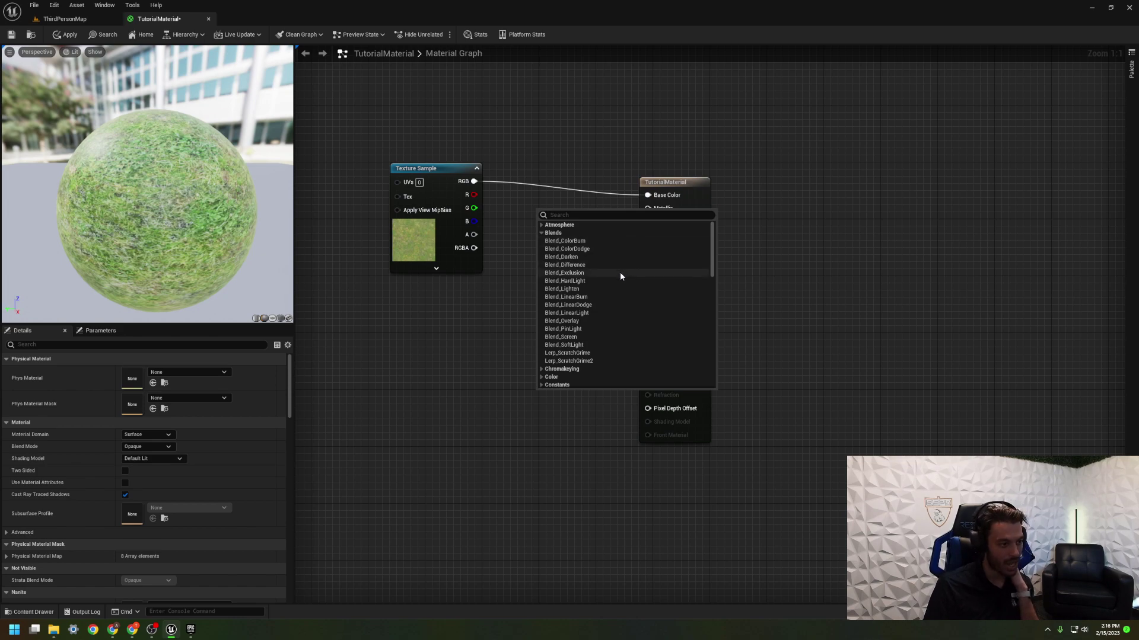
click(619, 256)
drag(587, 213, 597, 202)
drag(473, 181, 557, 216)
click(498, 286)
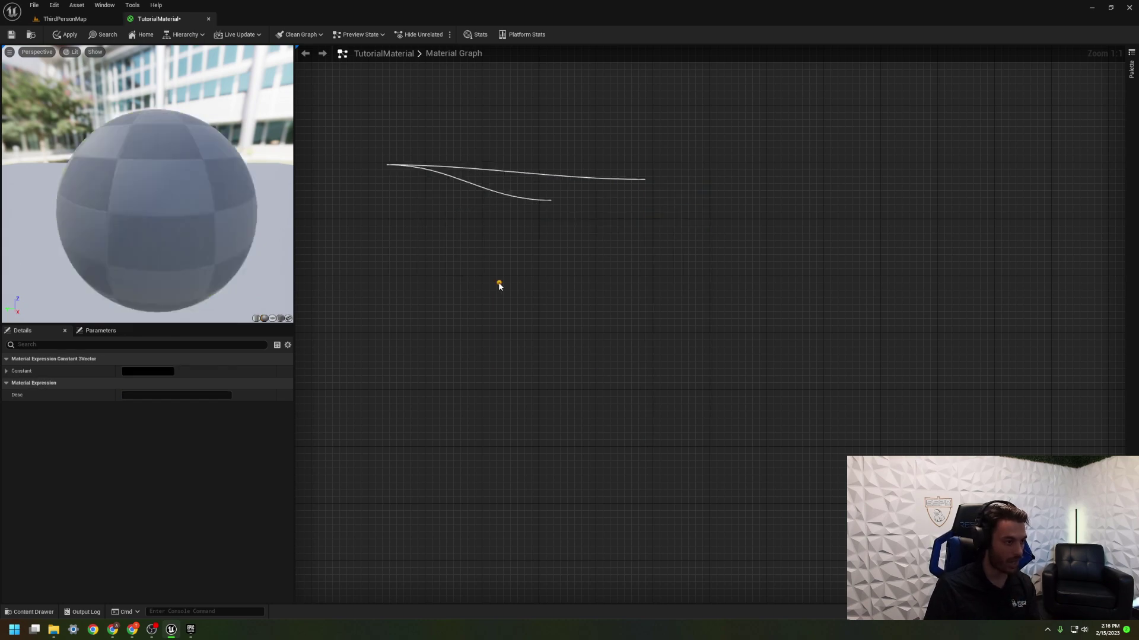
drag(583, 302, 648, 196)
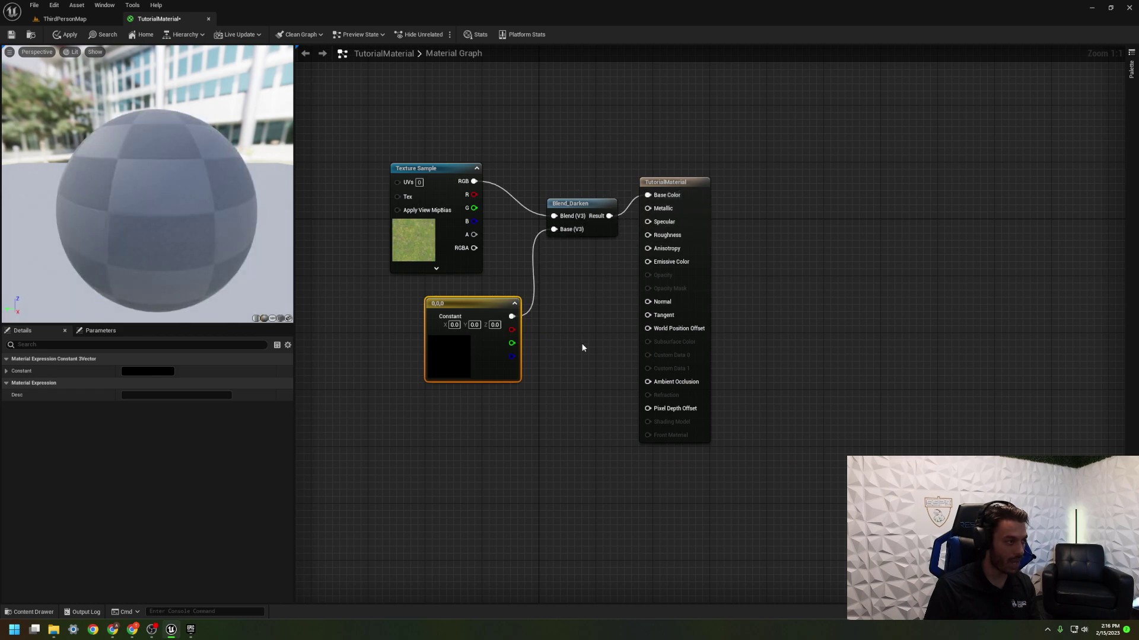
Set the color constant feeding Blend_Darken to a soft green of about 0.275, 0.531, 0.286
double_click(458, 351)
drag(589, 471, 594, 446)
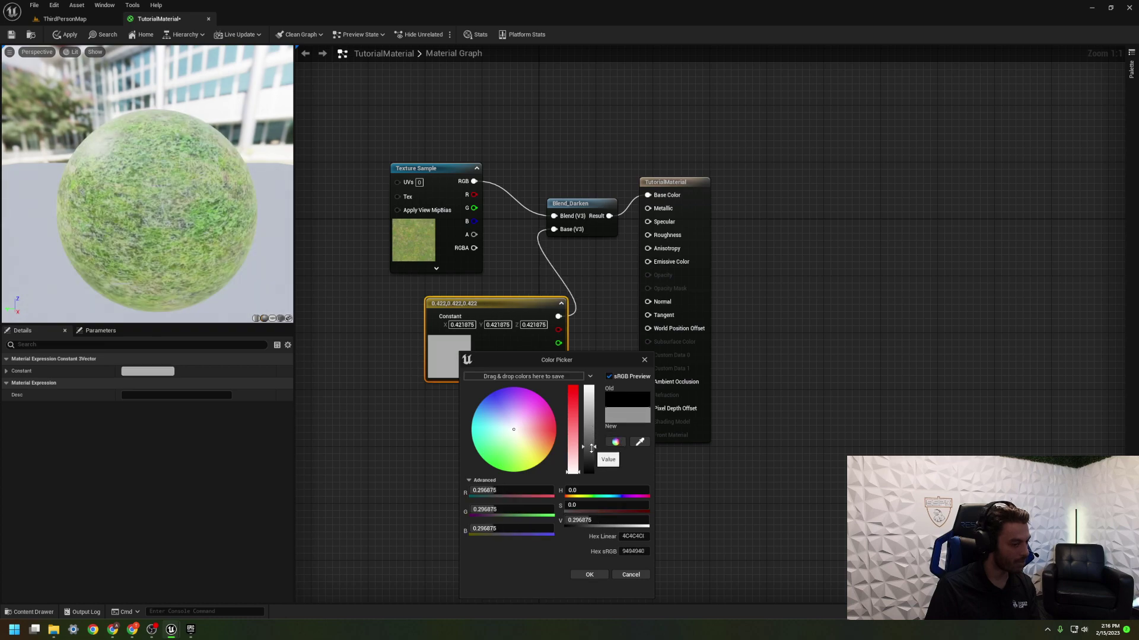
click(513, 449)
drag(515, 450, 504, 482)
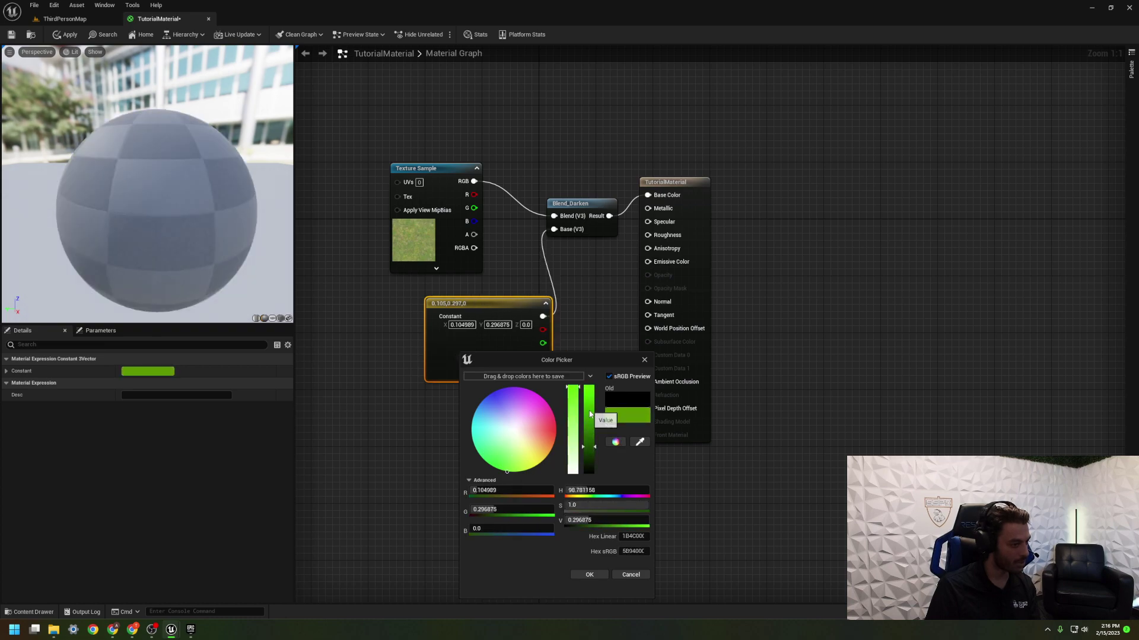
mouse_move(589, 448)
mouse_down()
mouse_move(588, 458)
mouse_move(583, 427)
mouse_up()
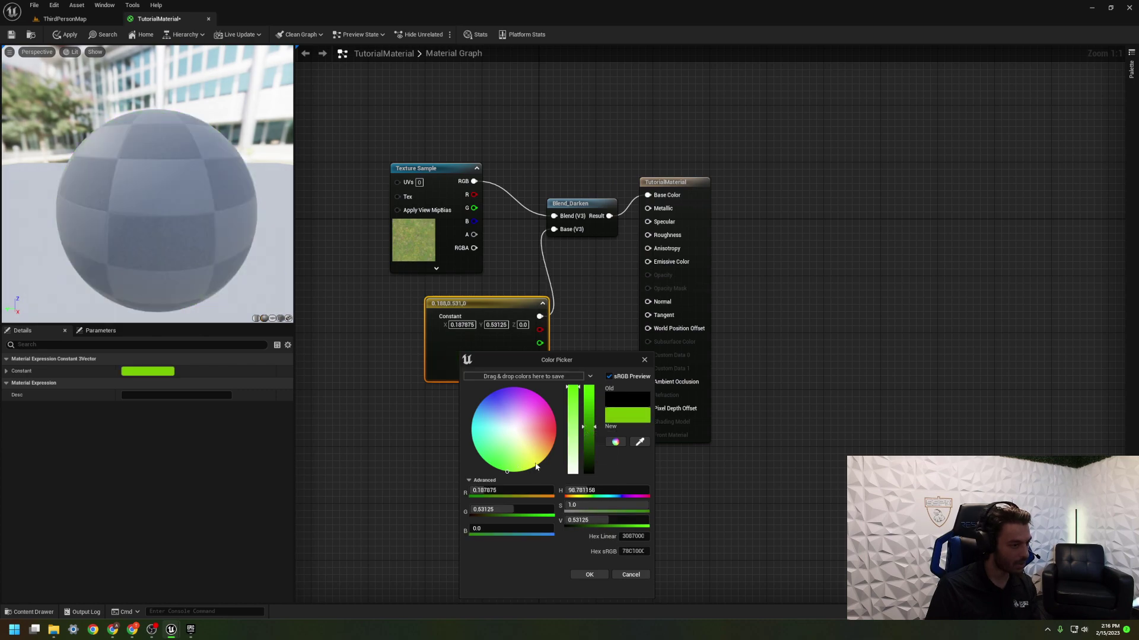
click(500, 467)
drag(500, 462, 509, 451)
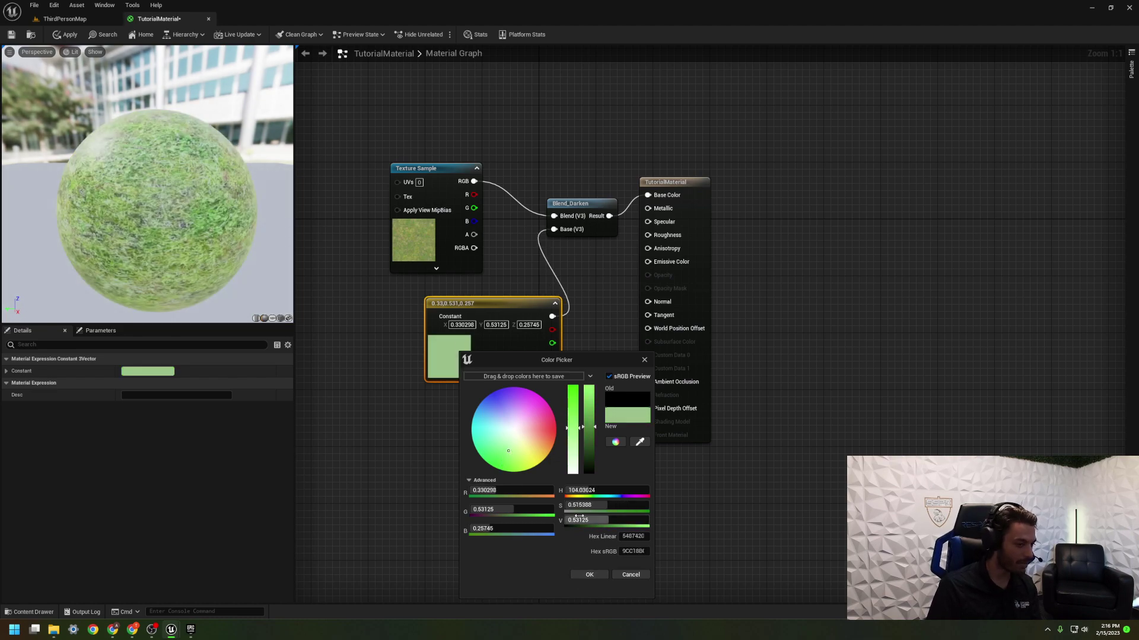
click(507, 454)
mouse_move(530, 470)
mouse_down()
mouse_move(556, 424)
mouse_move(503, 447)
mouse_up()
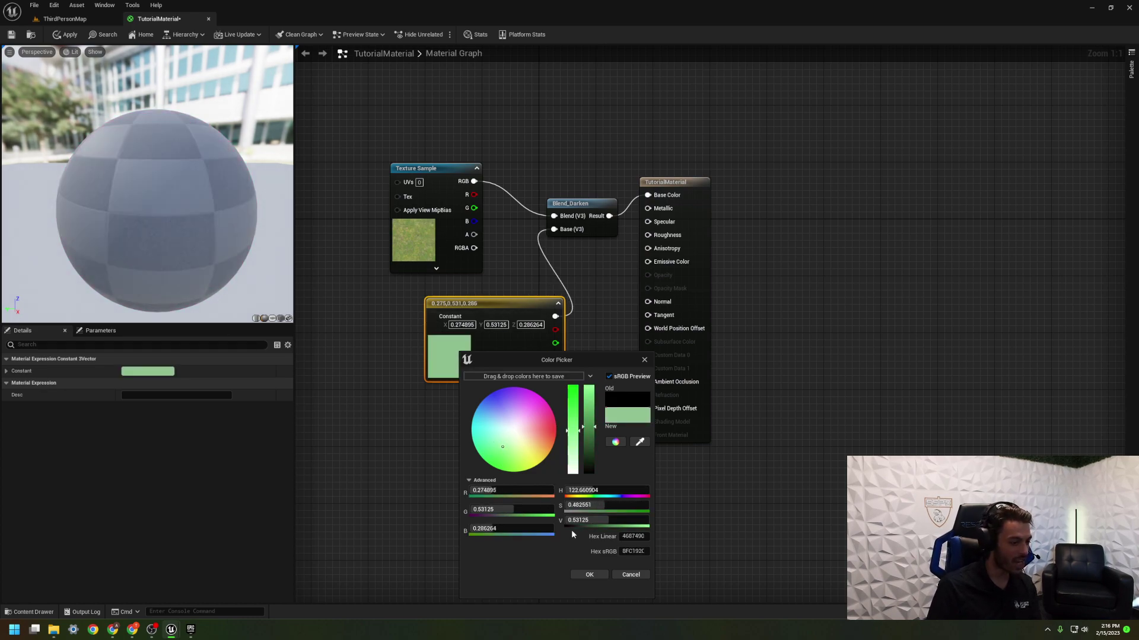
click(589, 574)
Tidy the graph by moving the green constant under the grass Texture Sample and Blend_Darken up beside it
drag(511, 305, 462, 291)
drag(580, 208, 551, 165)
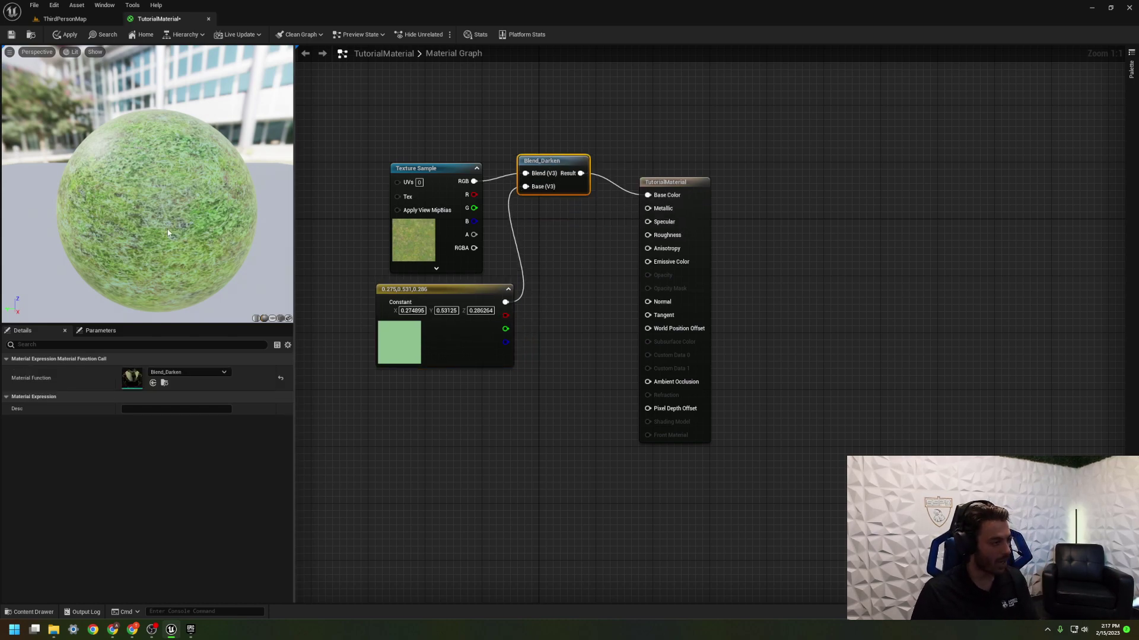
click(429, 178)
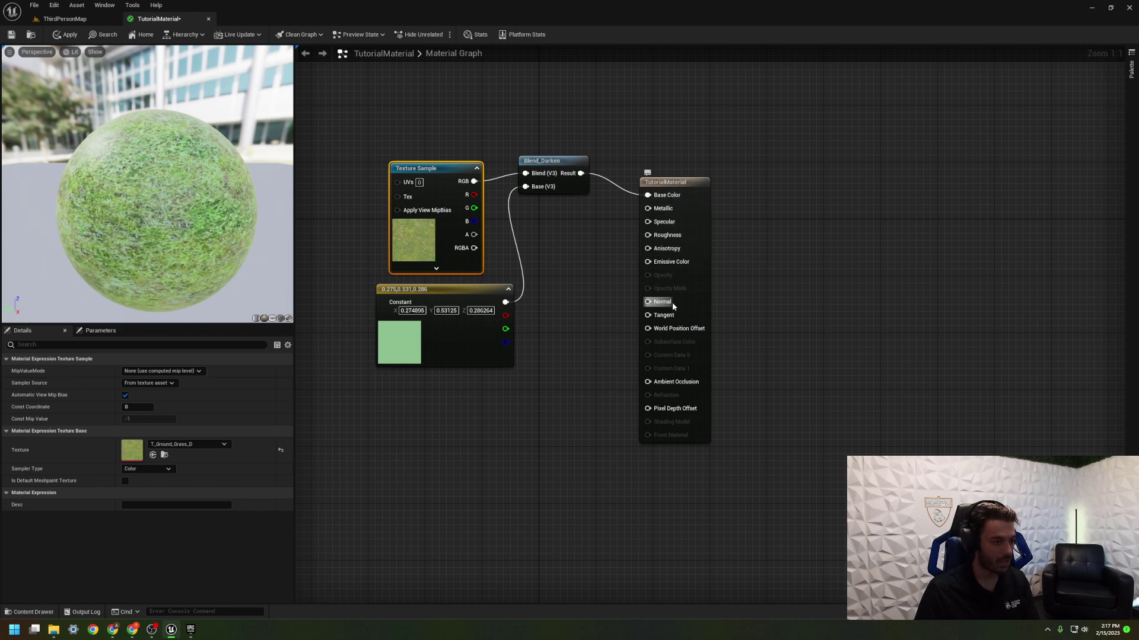
Add a second TextureSample node below the green constant and connect its RGB output to the material's Normal input
right_click(437, 403)
text(tex)
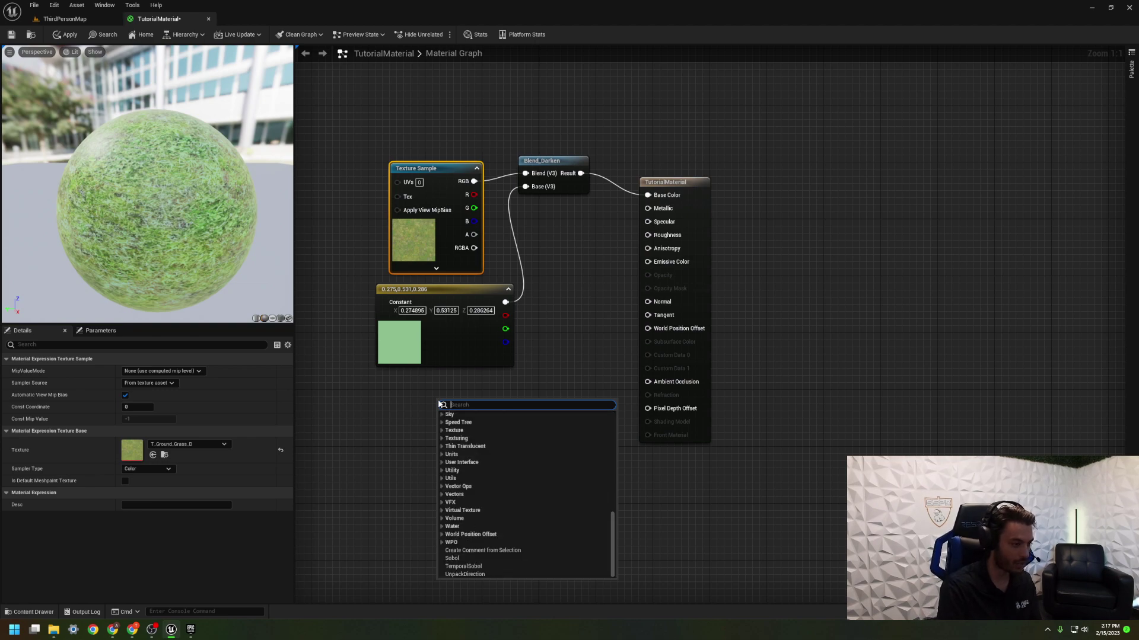
text(ture)
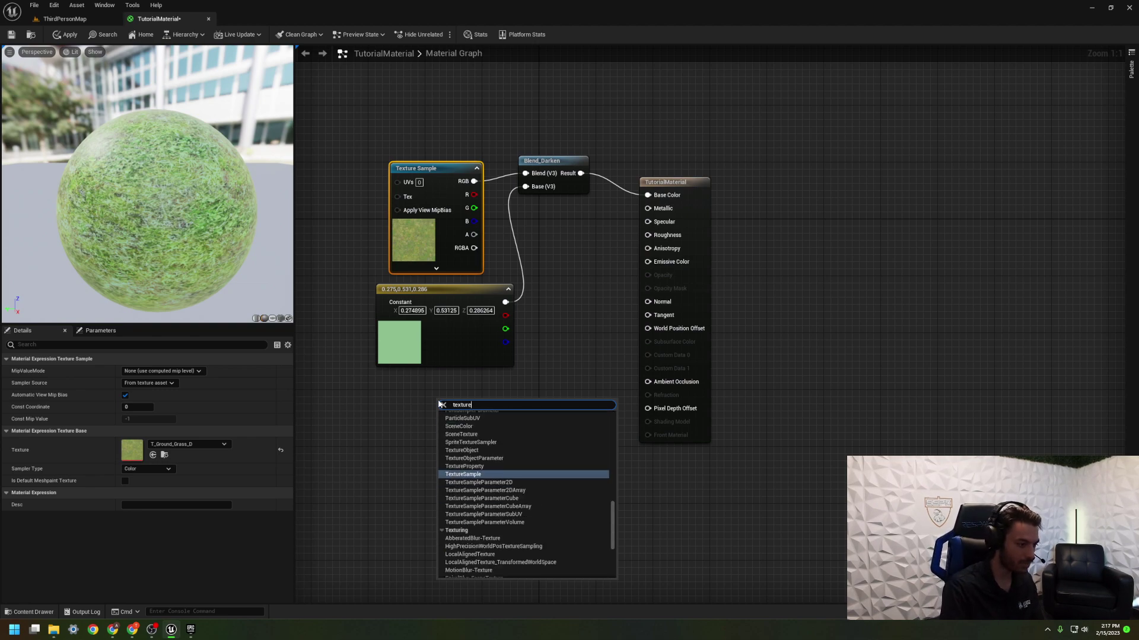
click(465, 474)
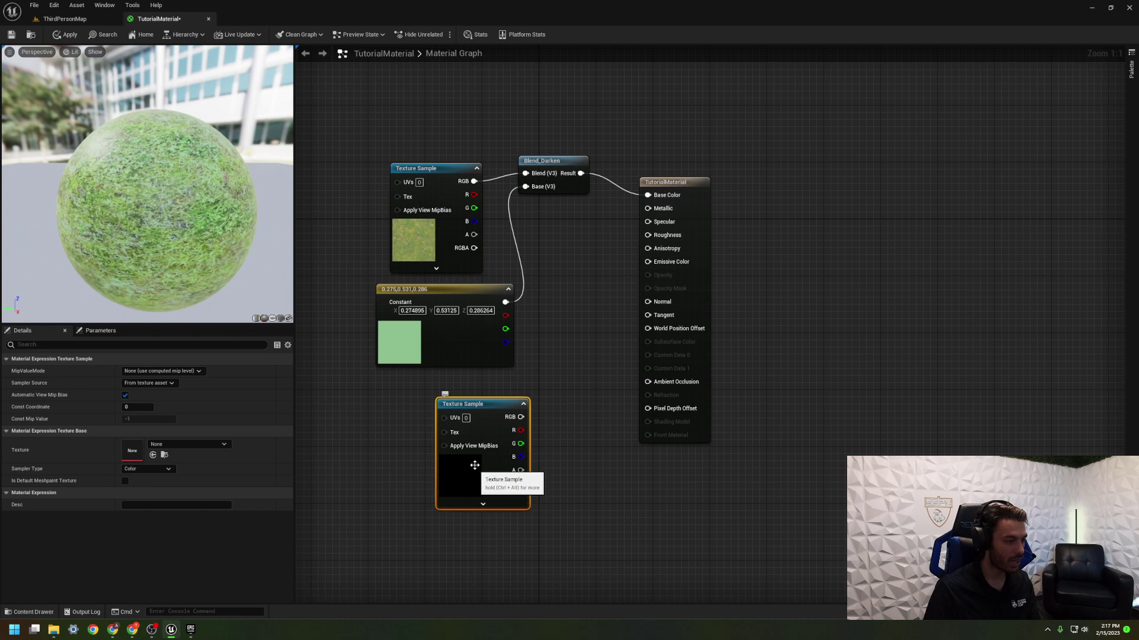
drag(514, 417, 660, 309)
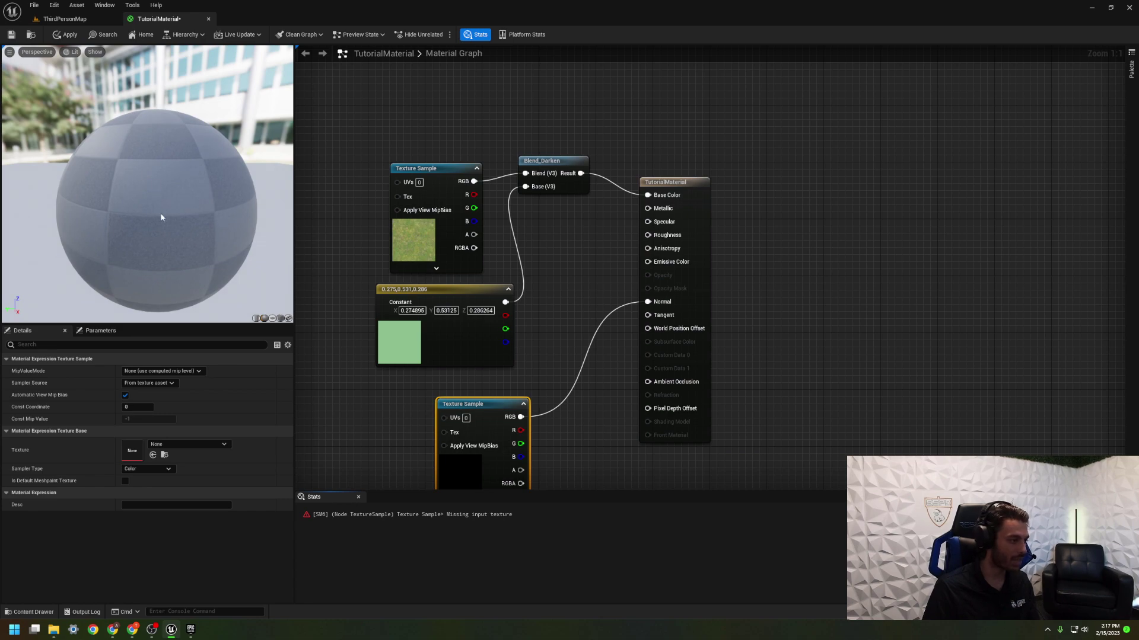
Search for "grass" textures and assign T_grass_bush01_lod03_diffuse to the Texture Sample feeding Normal
click(195, 445)
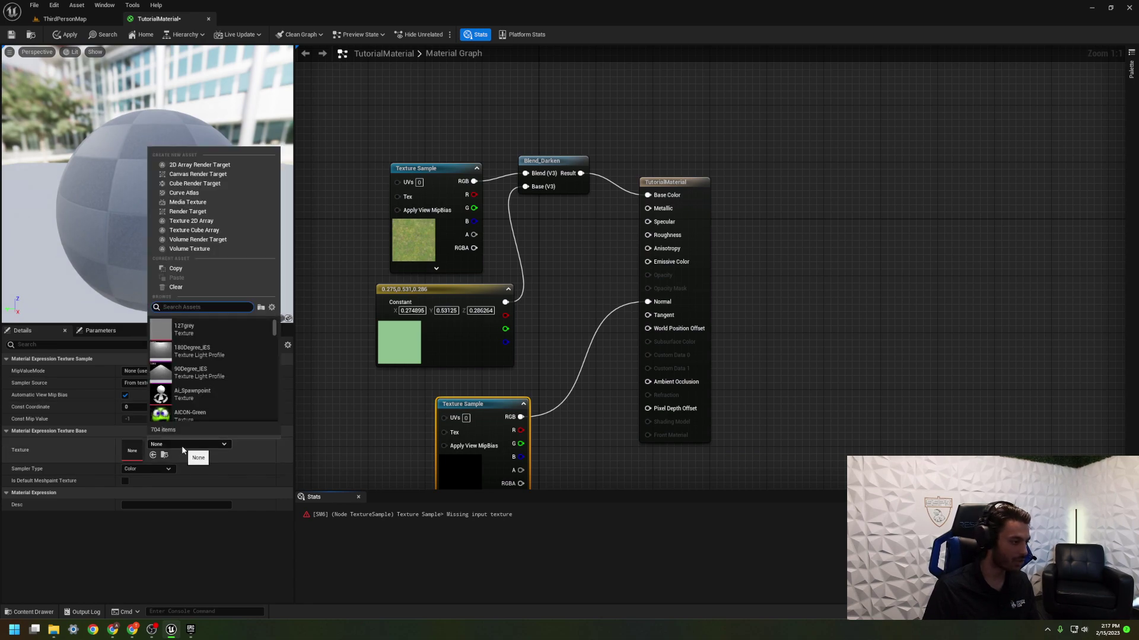
text(gras)
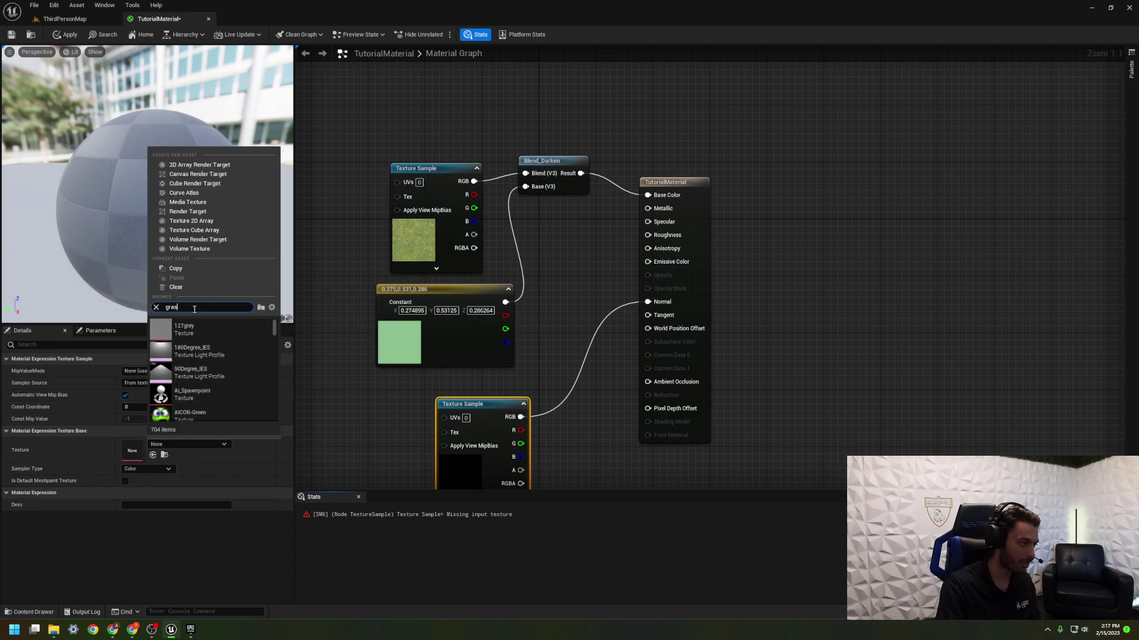
text(s)
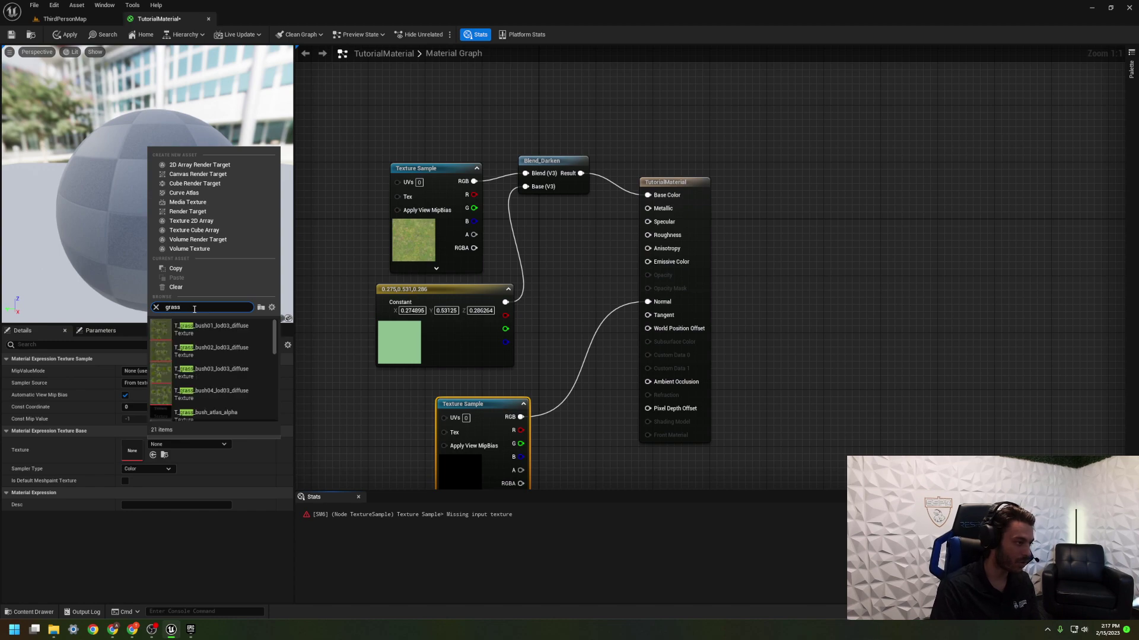
click(190, 368)
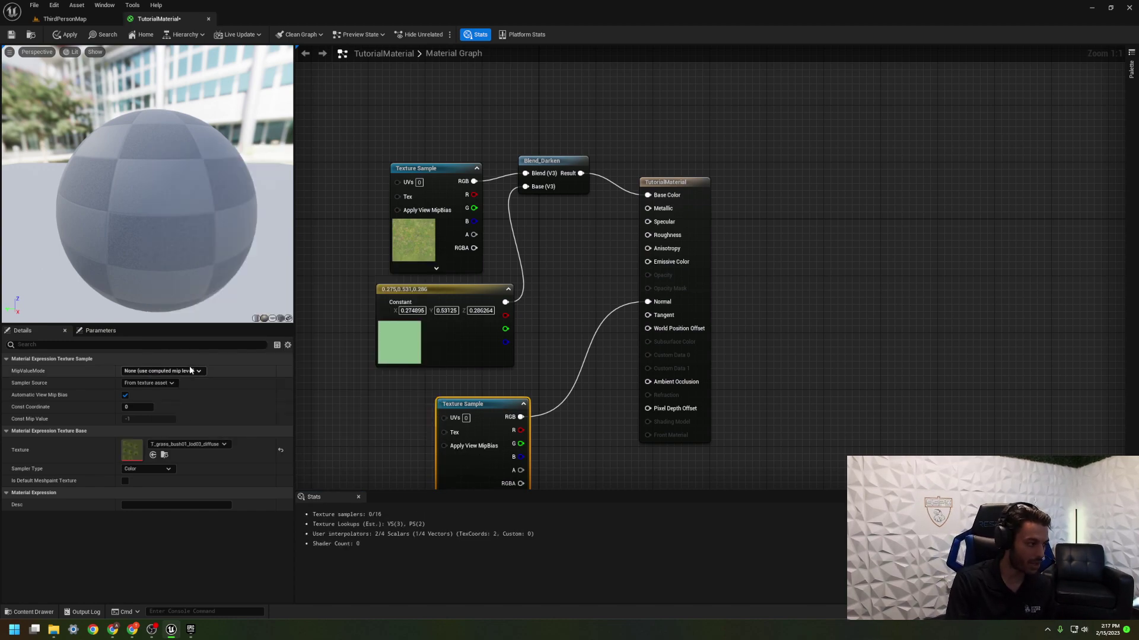
Replace the texture in the Texture Sample feeding Normal with T_GrassGroup_Normal
click(187, 444)
scroll(196, 403, down, 3)
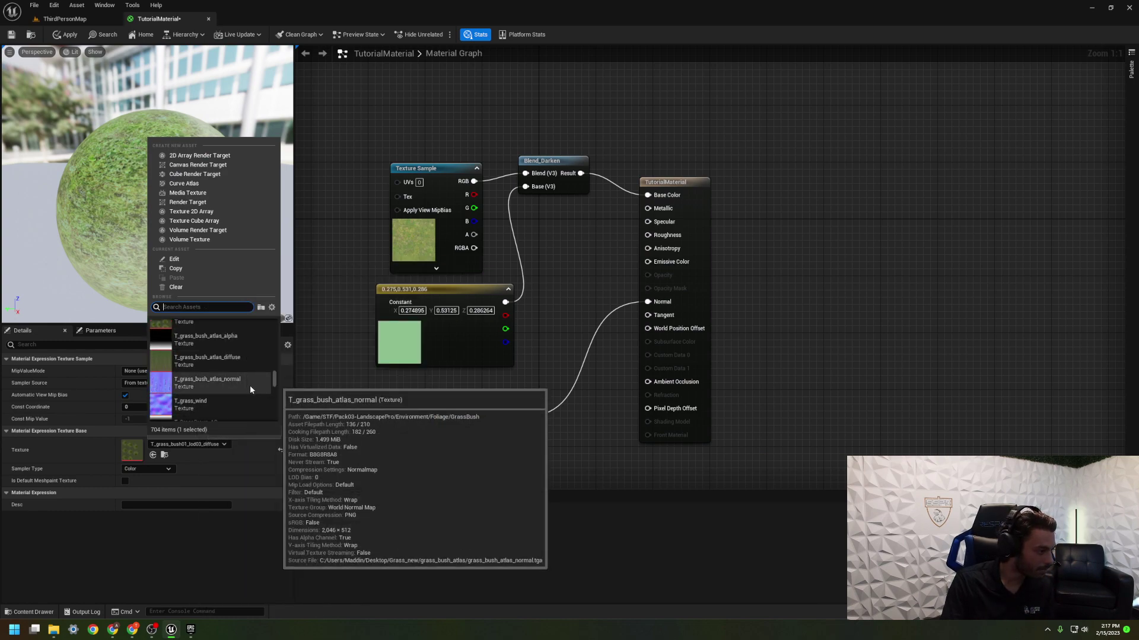
mouse_move(240, 408)
scroll(240, 409, down, 3)
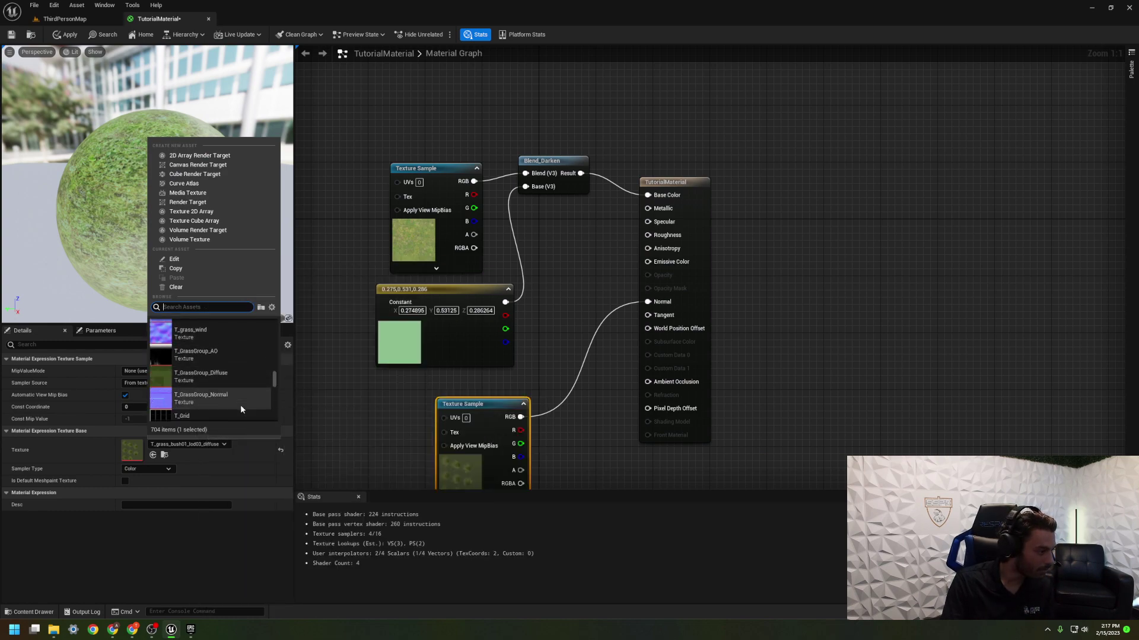
click(234, 396)
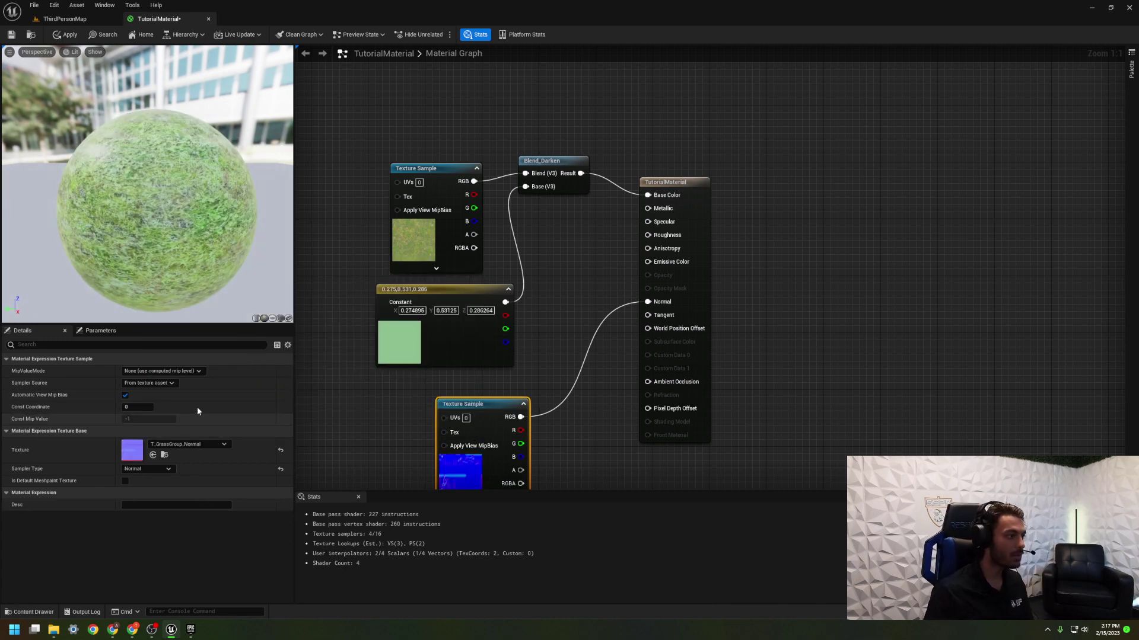
Check the grass material on the preview sphere and save TutorialMaterial
scroll(186, 252, up, 5)
scroll(185, 244, down, 5)
scroll(185, 242, up, 5)
scroll(183, 243, down, 5)
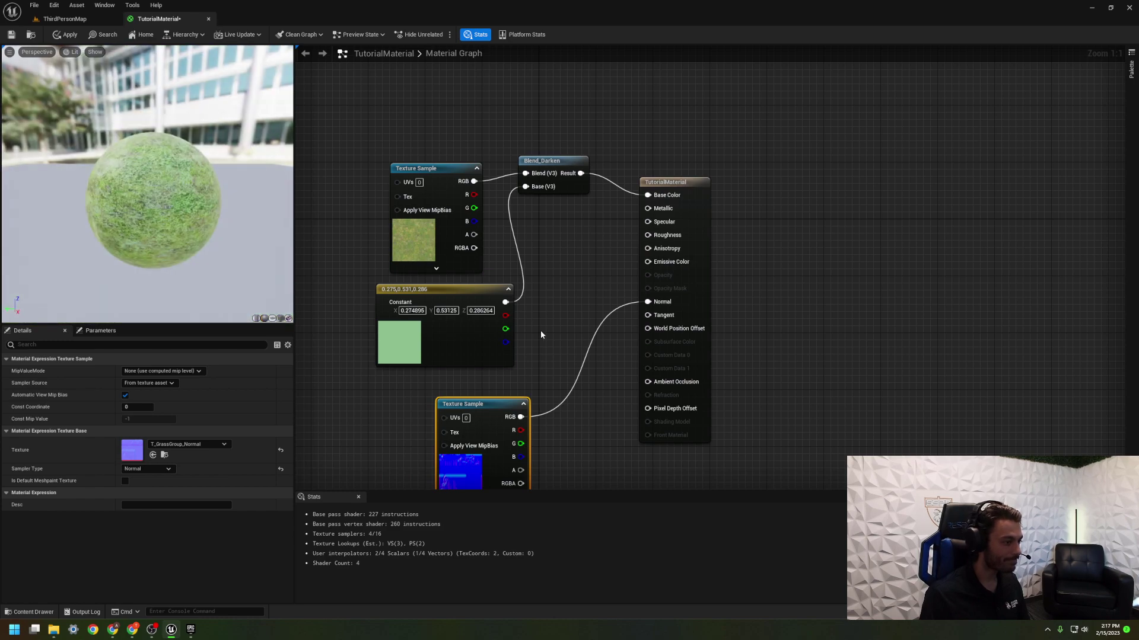
click(543, 332)
click(424, 311)
key(Return)
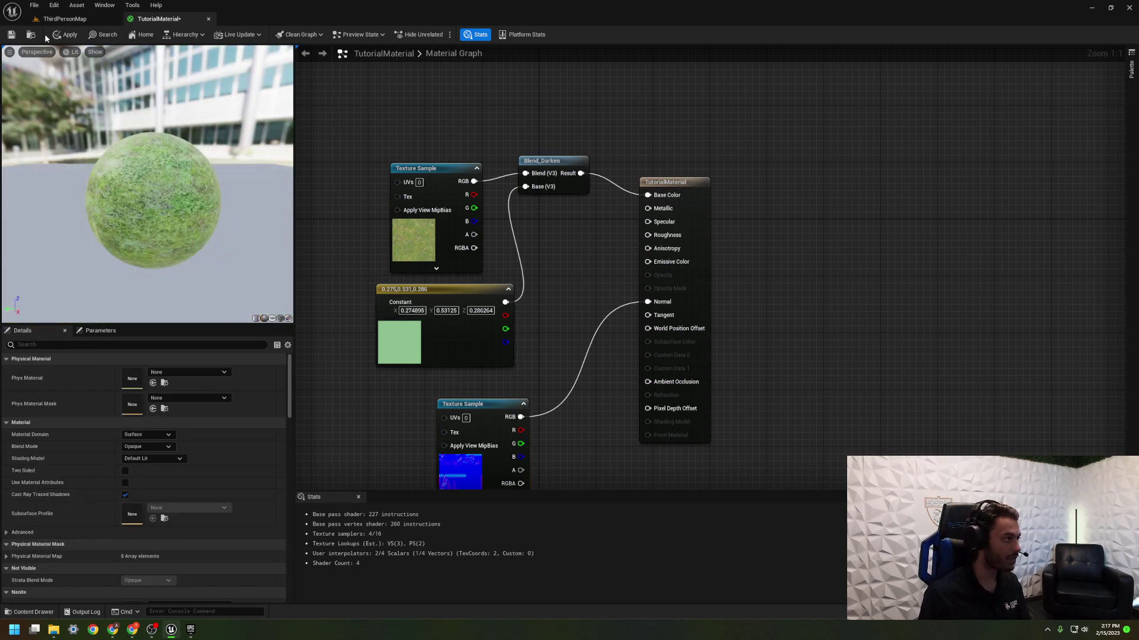
click(67, 34)
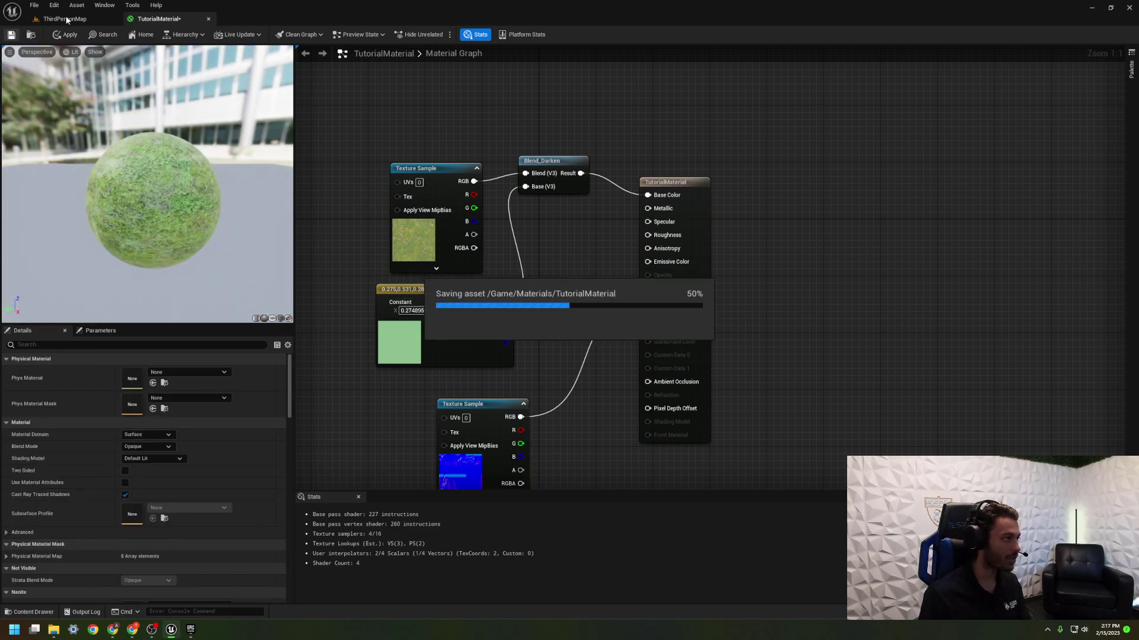
Switch to ThirdPersonMap and examine the grass, ground and rock surface textures up close
click(67, 19)
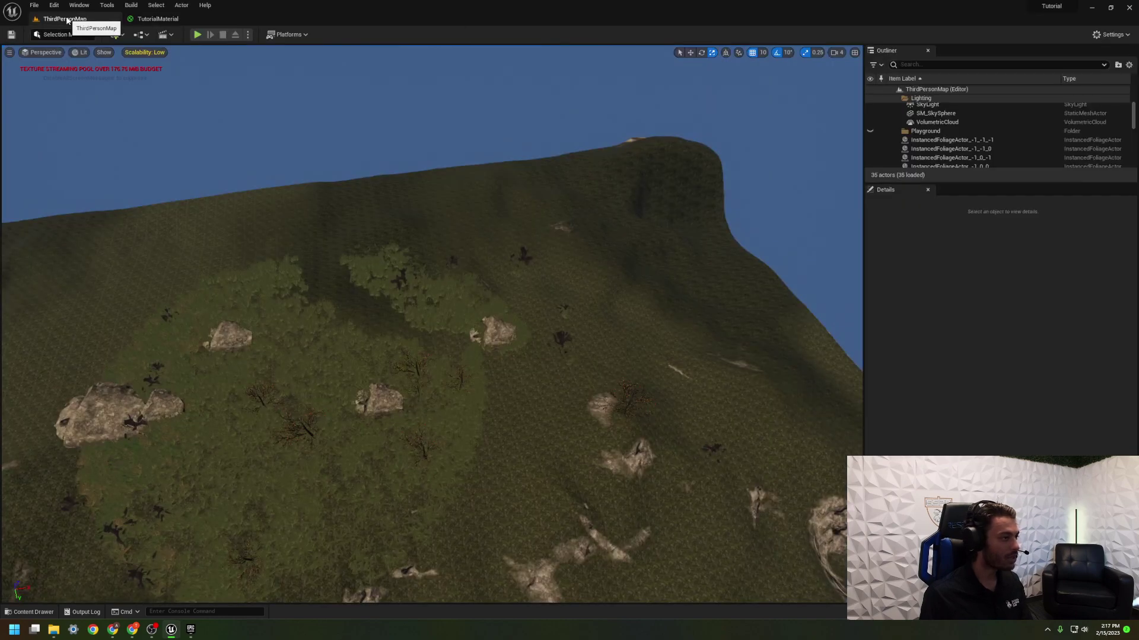
key(w)
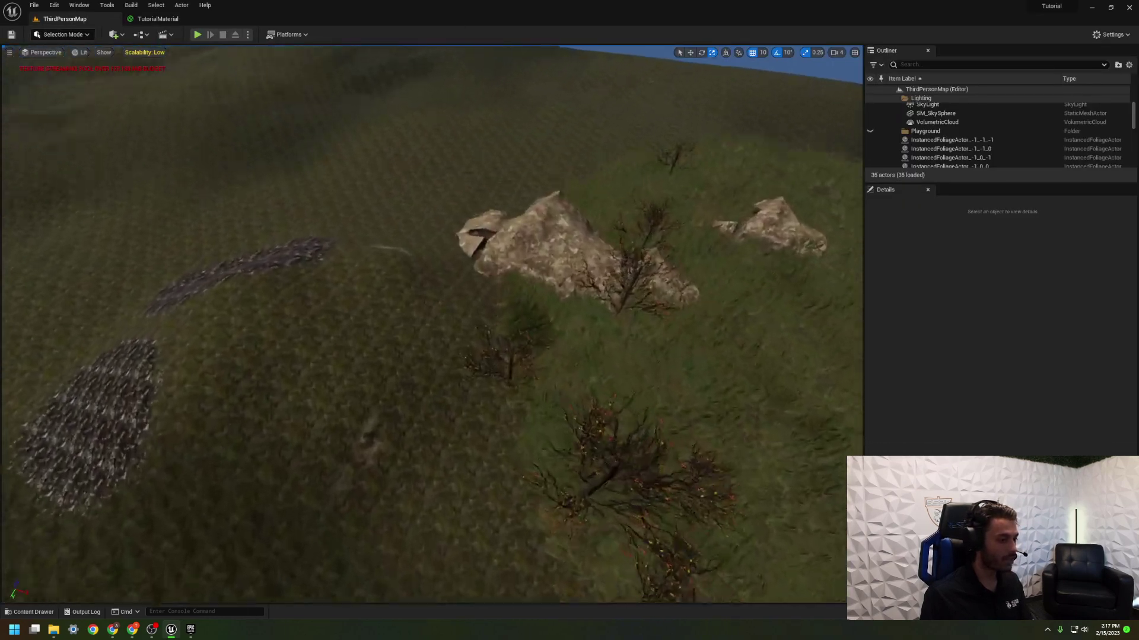
key(w)
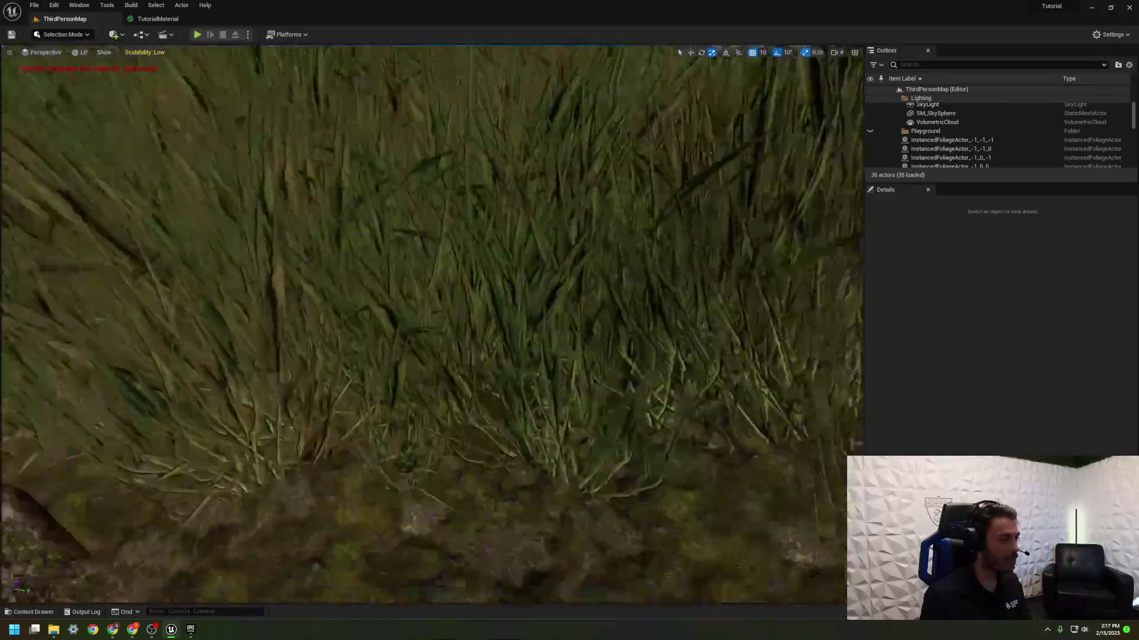
right_drag(431, 325, 285, 314)
key(w)
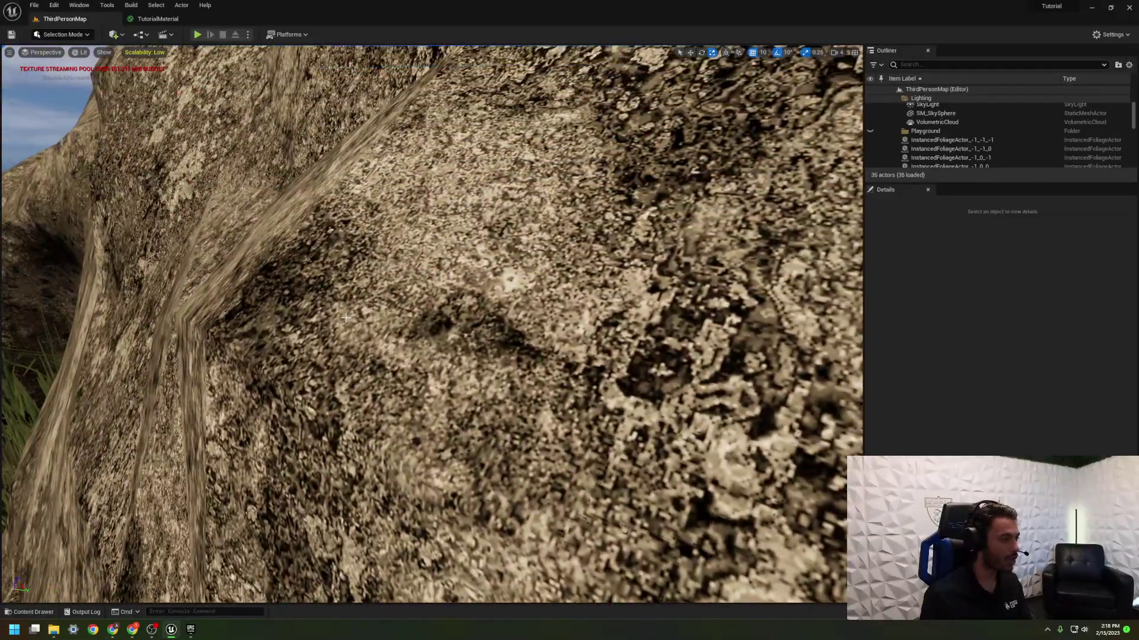
right_drag(452, 319, 288, 357)
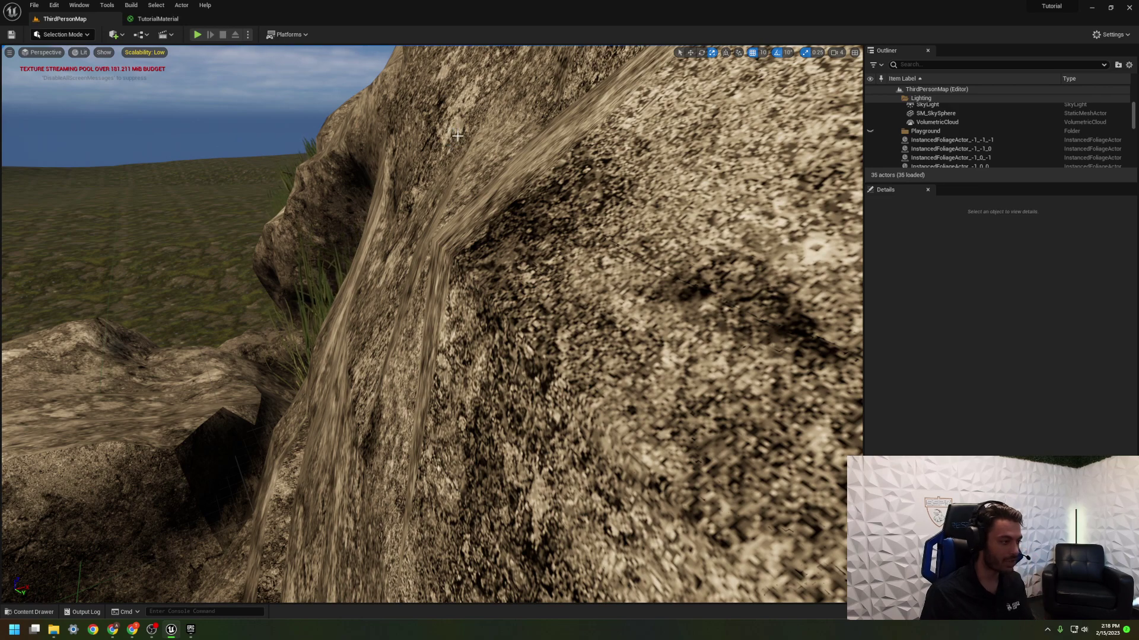
key(w)
right_drag(432, 324, 277, 326)
key(s)
key(w)
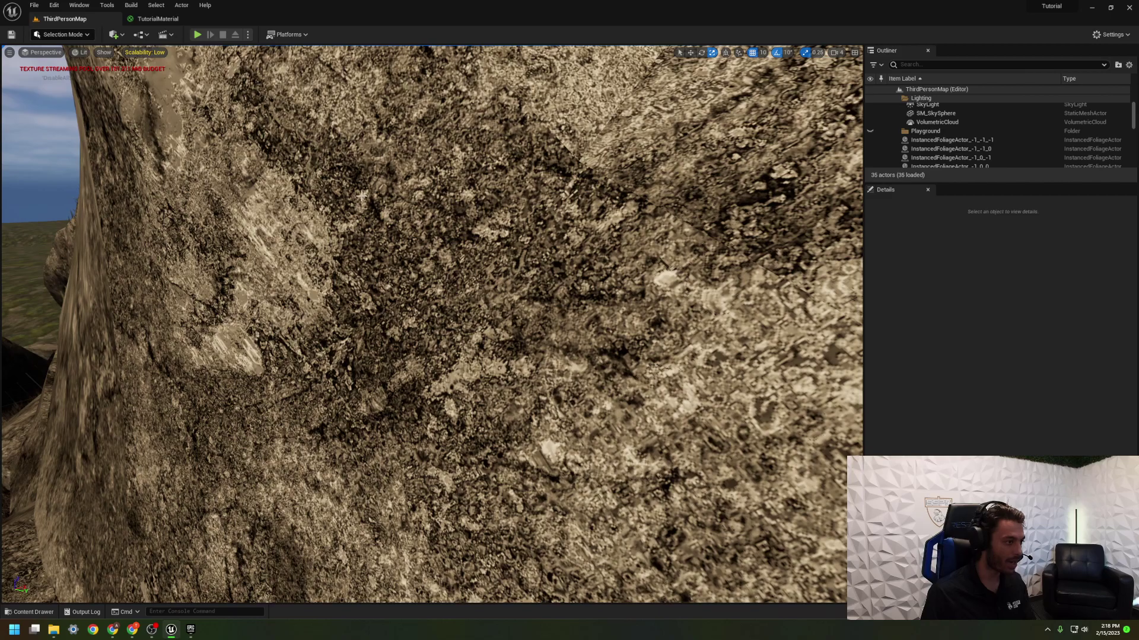
right_drag(299, 250, 372, 299)
key(s)
key(w)
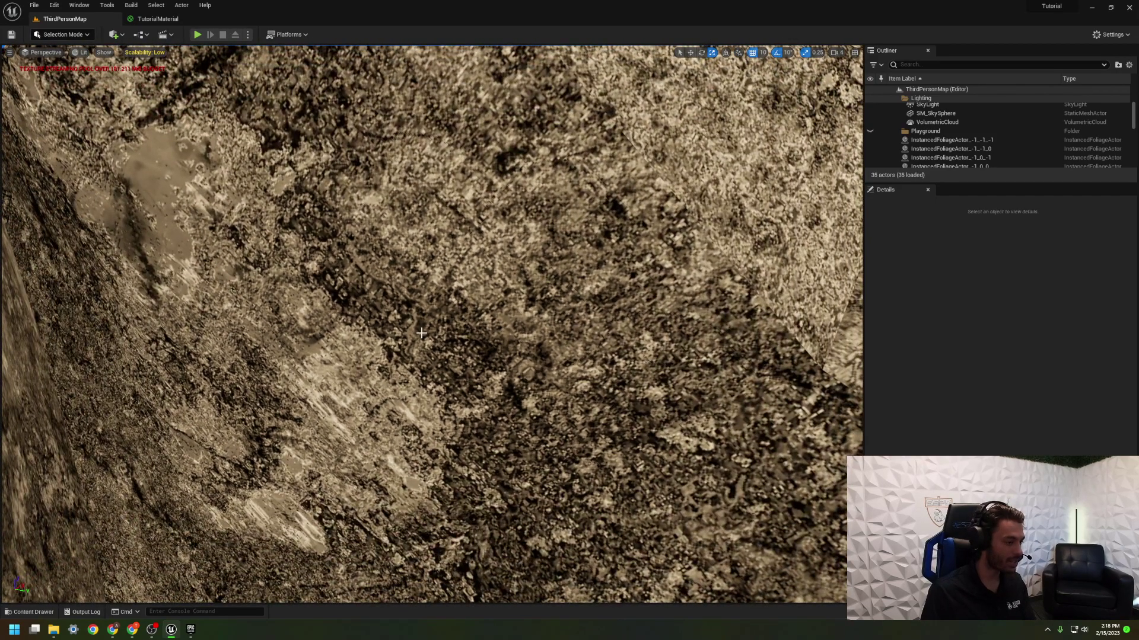
Reopen TutorialMaterial from the project content and review its whole node graph
key(ctrl+space)
double_click(224, 407)
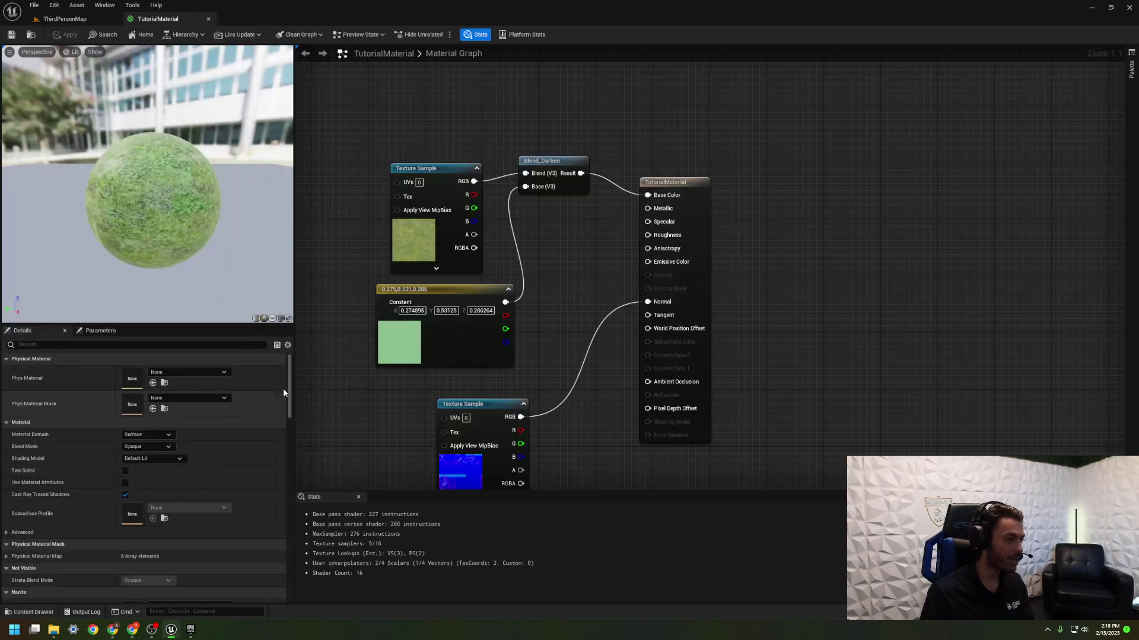
right_drag(536, 371, 540, 320)
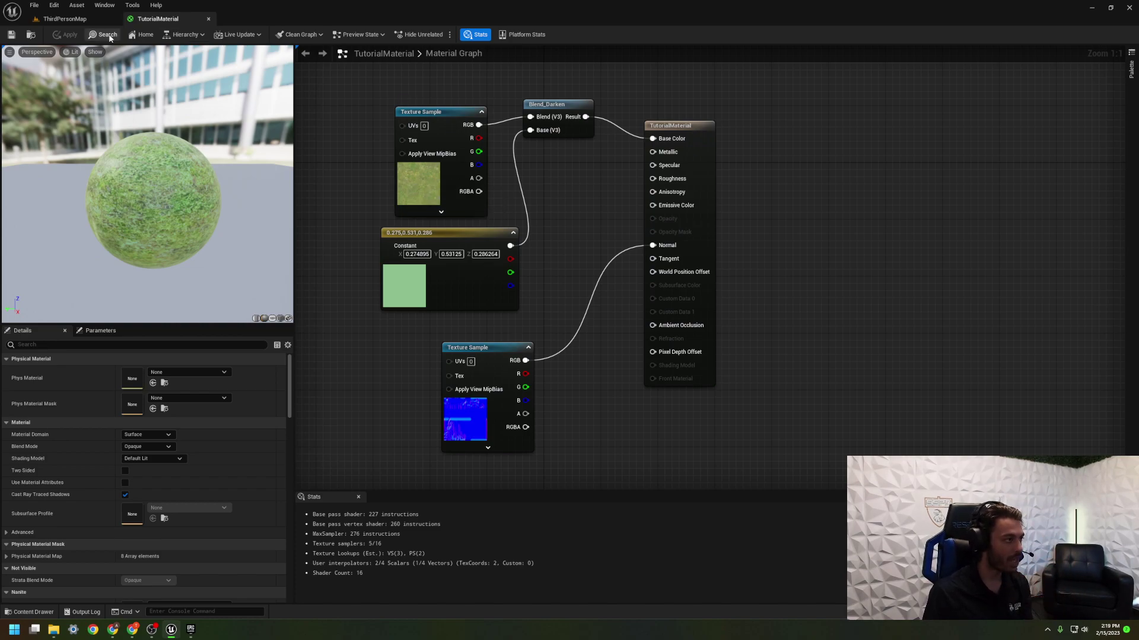
Return to ThirdPersonMap and inspect the rock's surface detail from close up and from above
click(65, 18)
right_drag(450, 320, 415, 318)
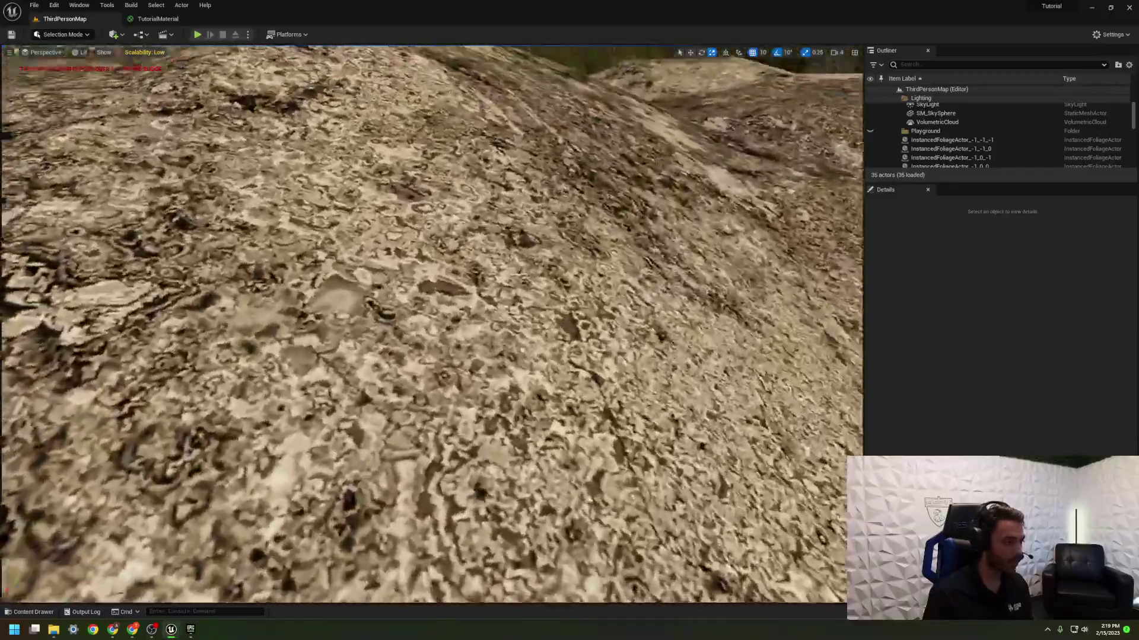
right_drag(402, 308, 402, 308)
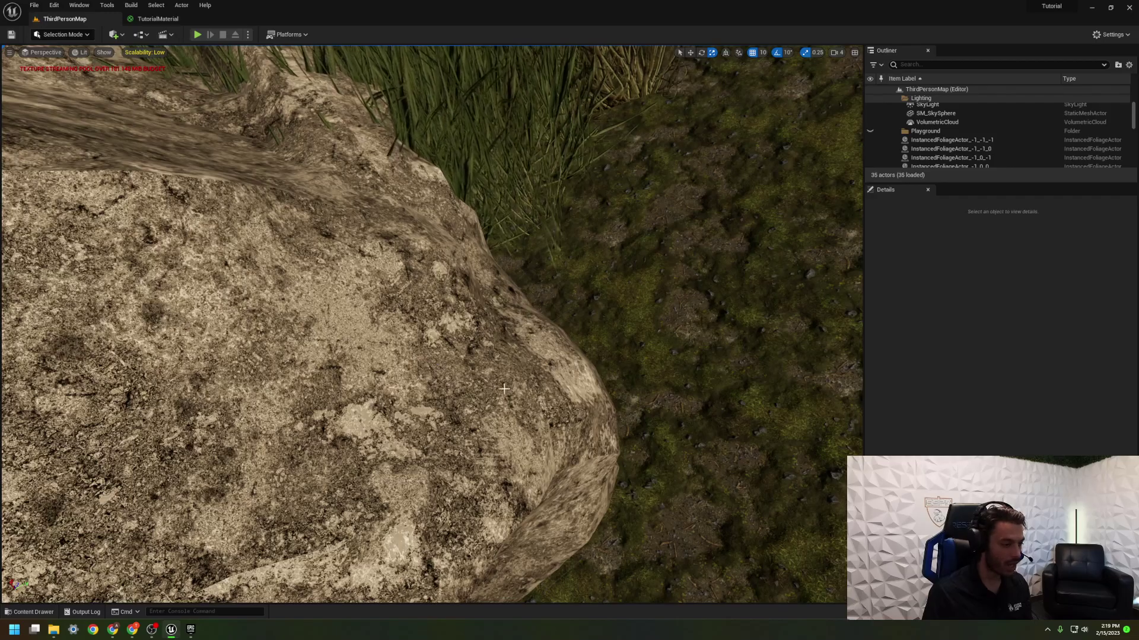
right_drag(541, 394, 490, 373)
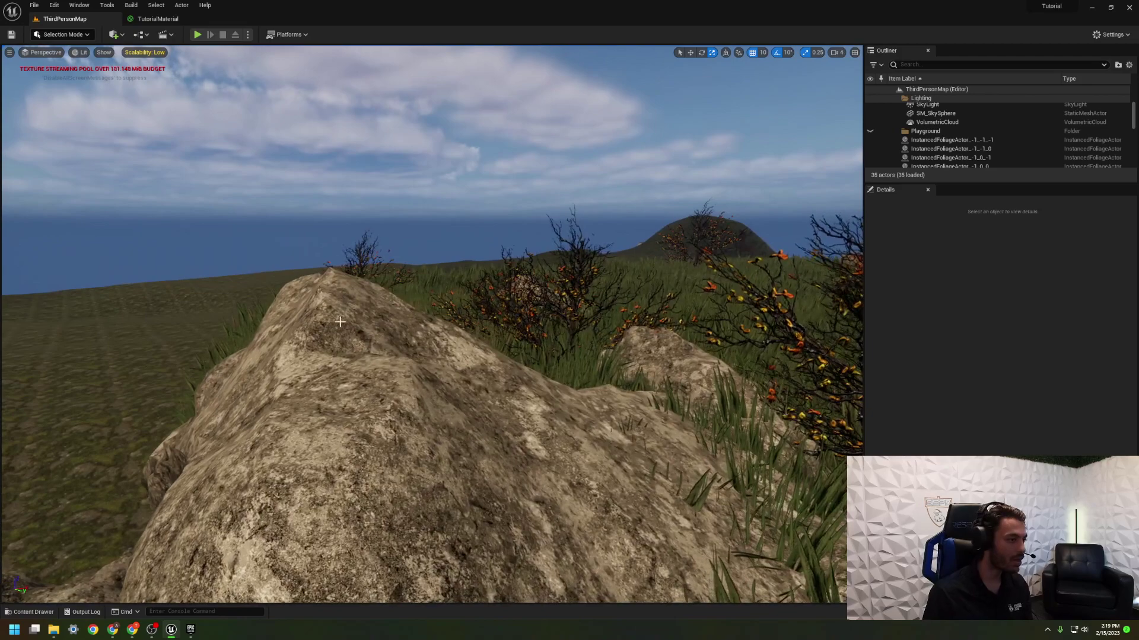
Reopen TutorialMaterial and tidy its graph by moving the normal Texture Sample and the green constant further left, away from the material node
key(ctrl+space)
double_click(233, 398)
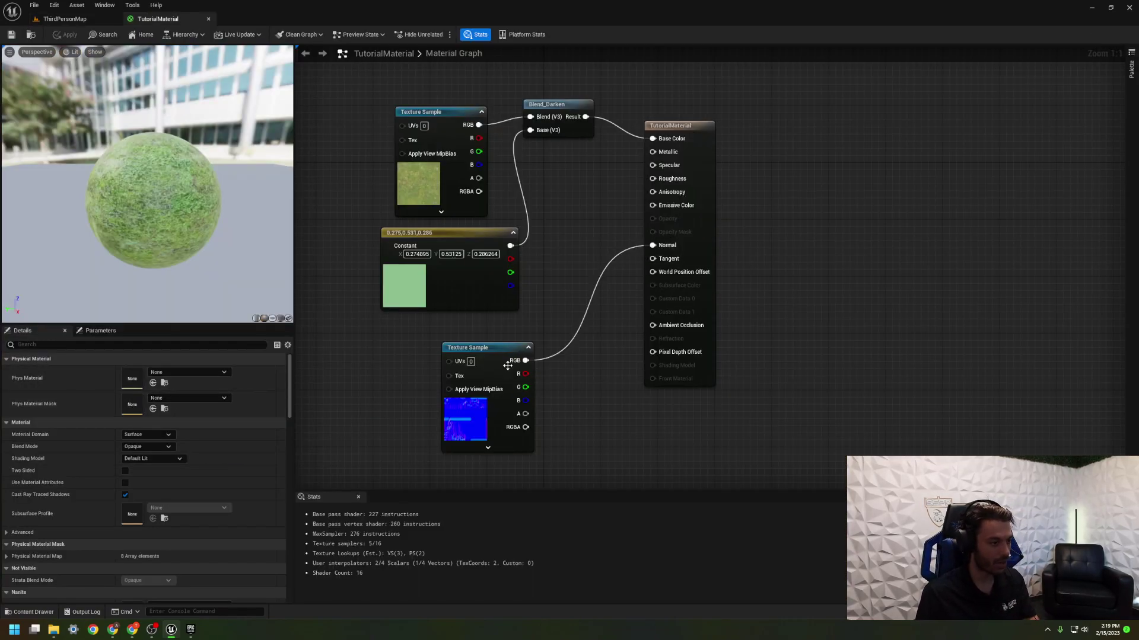
drag(508, 360, 447, 337)
drag(449, 233, 405, 232)
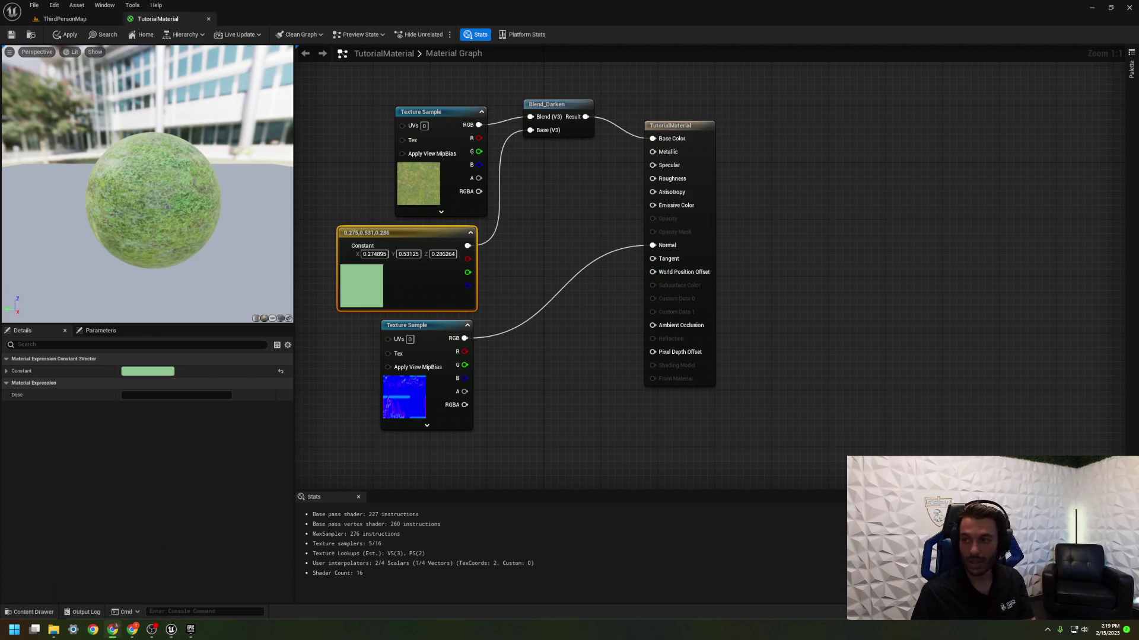
Switch to Chrome and search Google for "pbr textures"
click(113, 629)
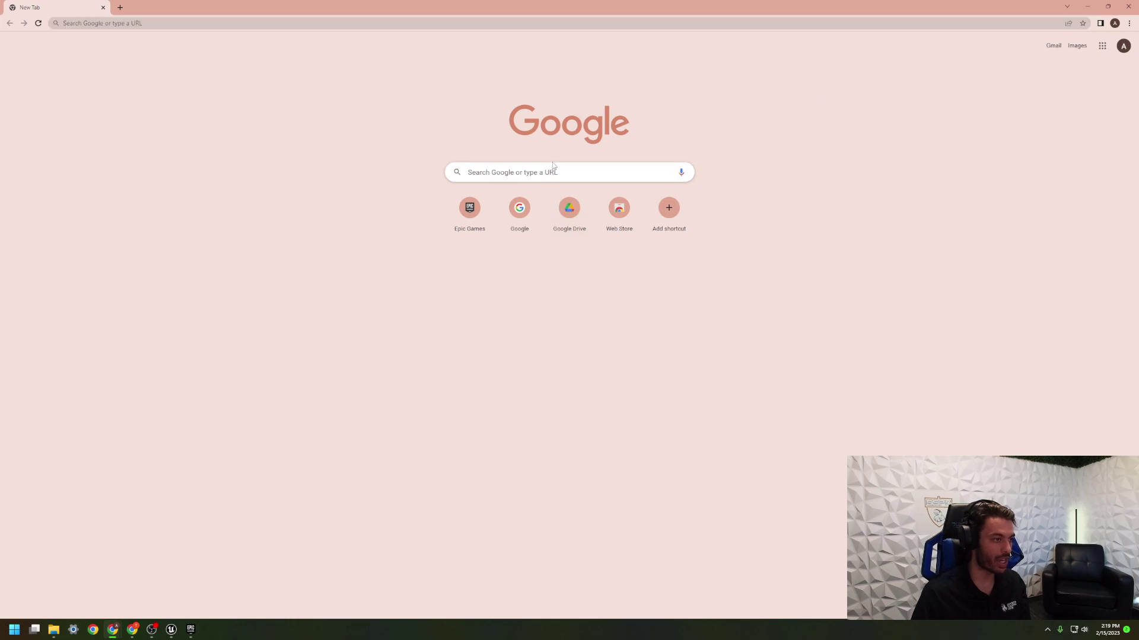
click(550, 172)
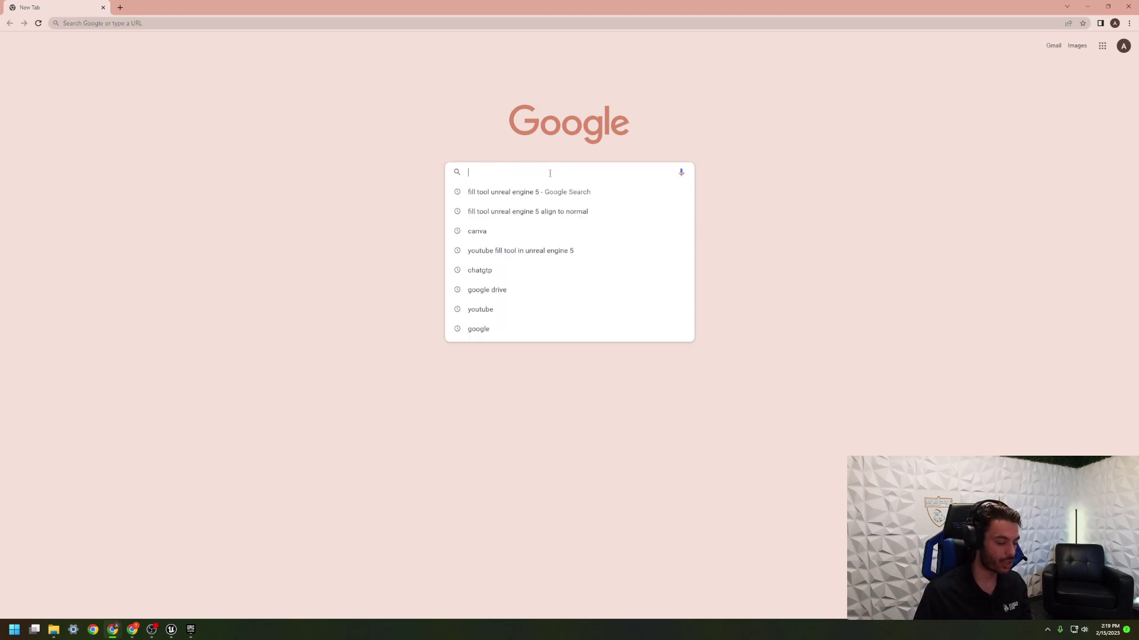
text(pbr textu)
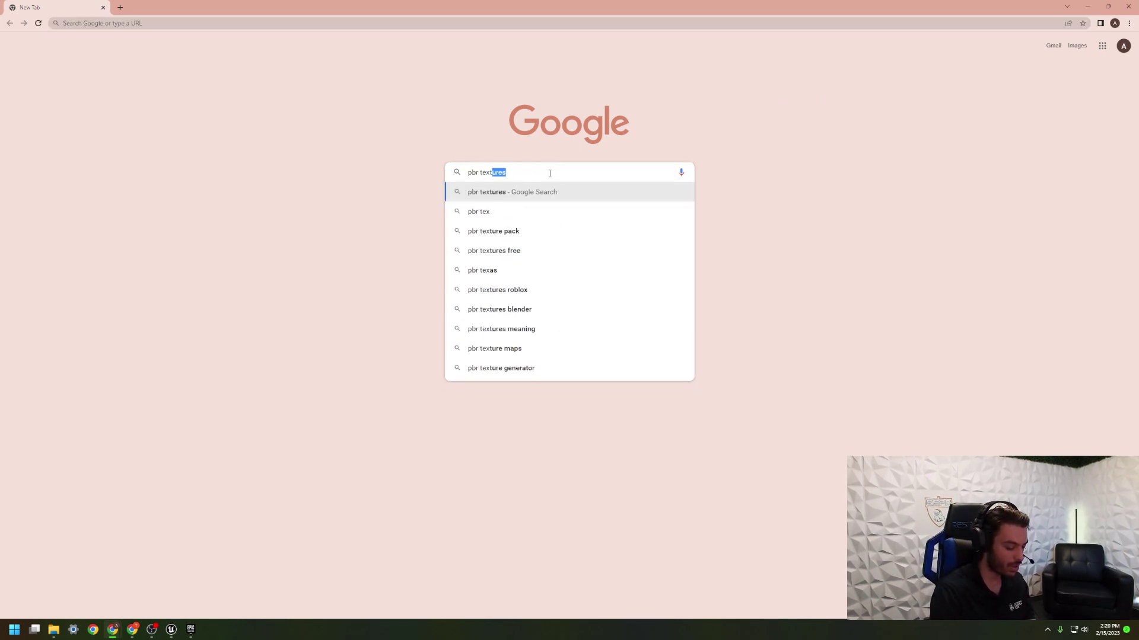
text(res)
key(Return)
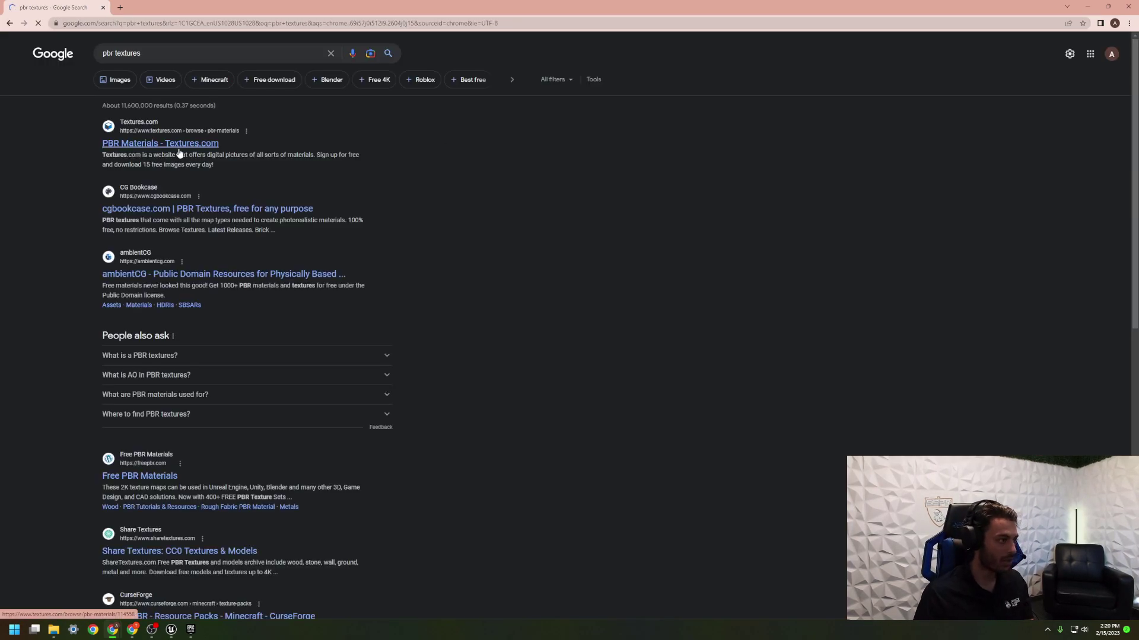
View the Rustic Brick Wall texture maps in the Textures.com PBR materials, and return to the search results
click(176, 150)
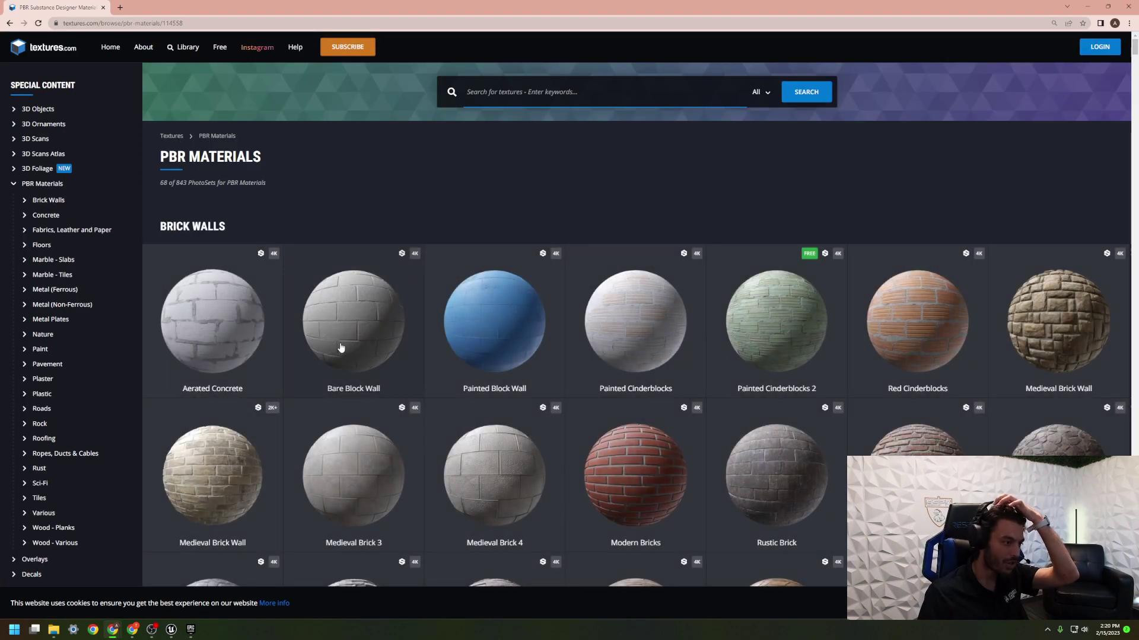
click(916, 442)
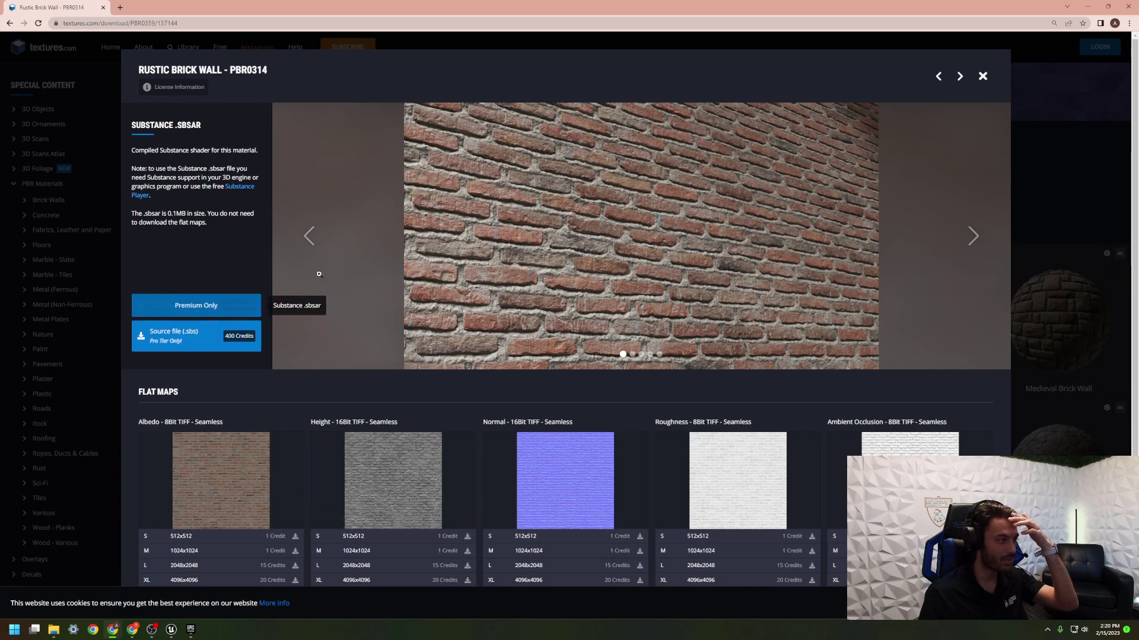
click(982, 76)
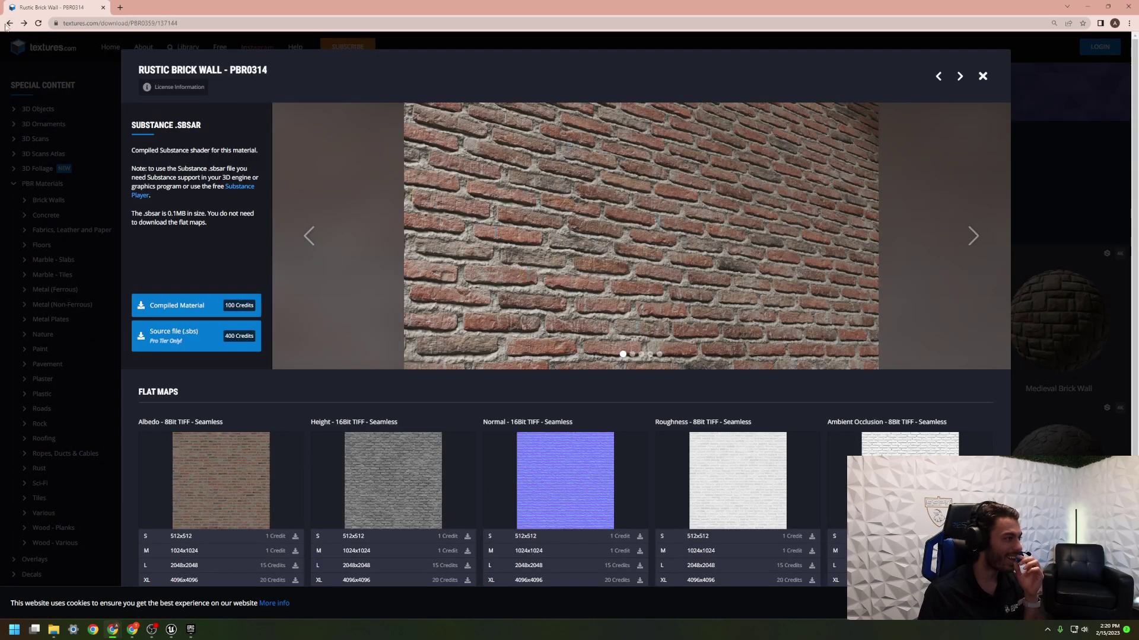
click(9, 24)
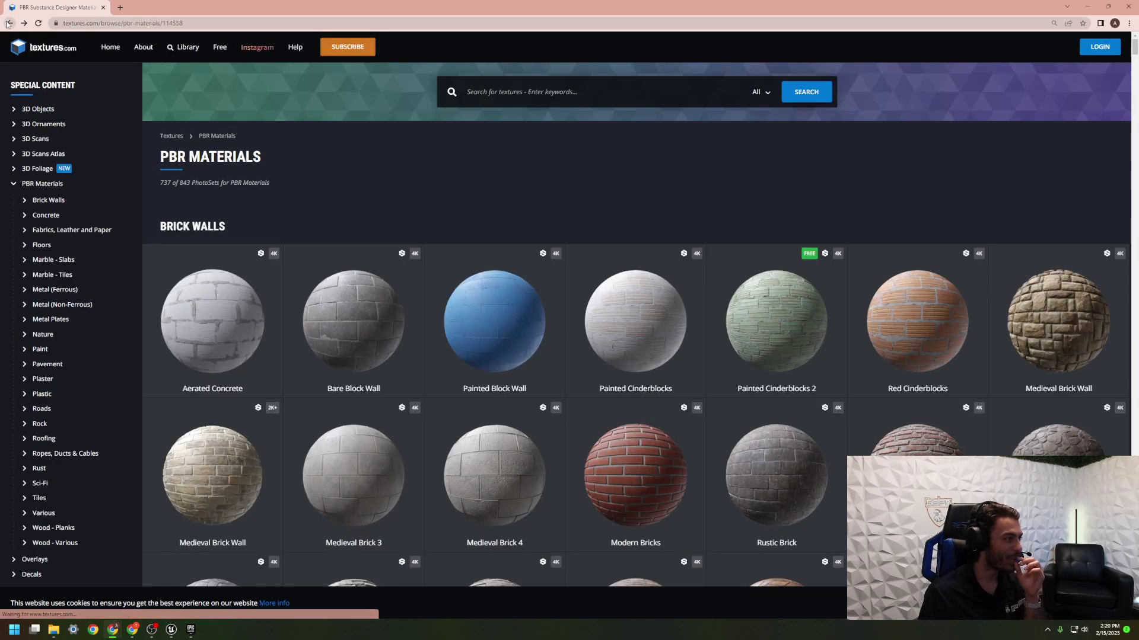
click(9, 24)
Open the Free PBR Materials site from the search results and browse to its Walls category
scroll(190, 304, down, 2)
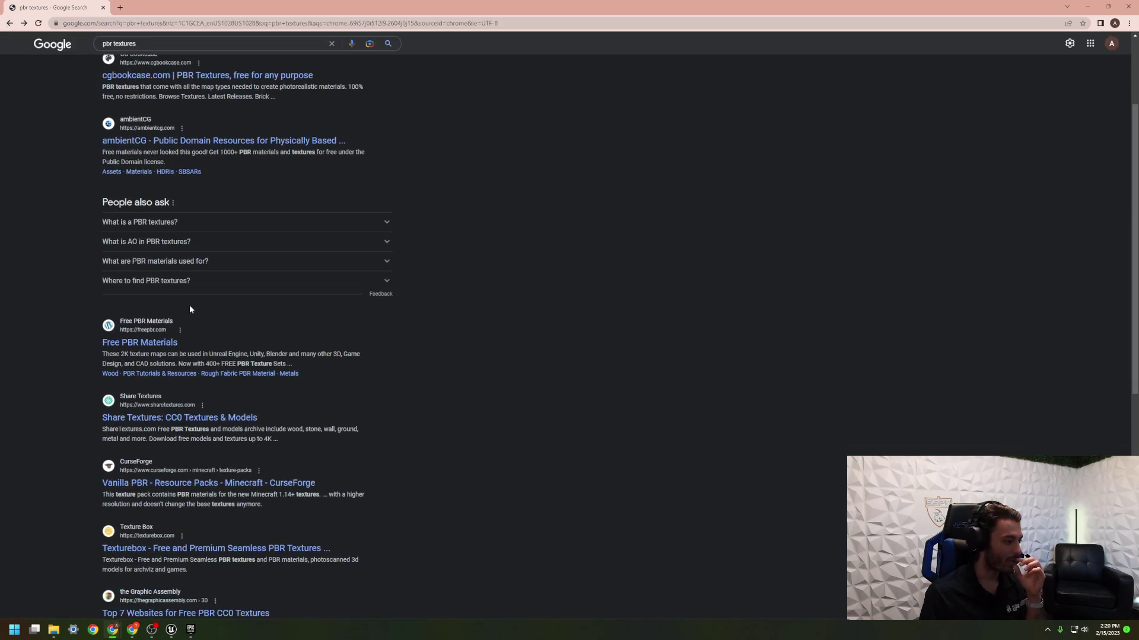
click(146, 343)
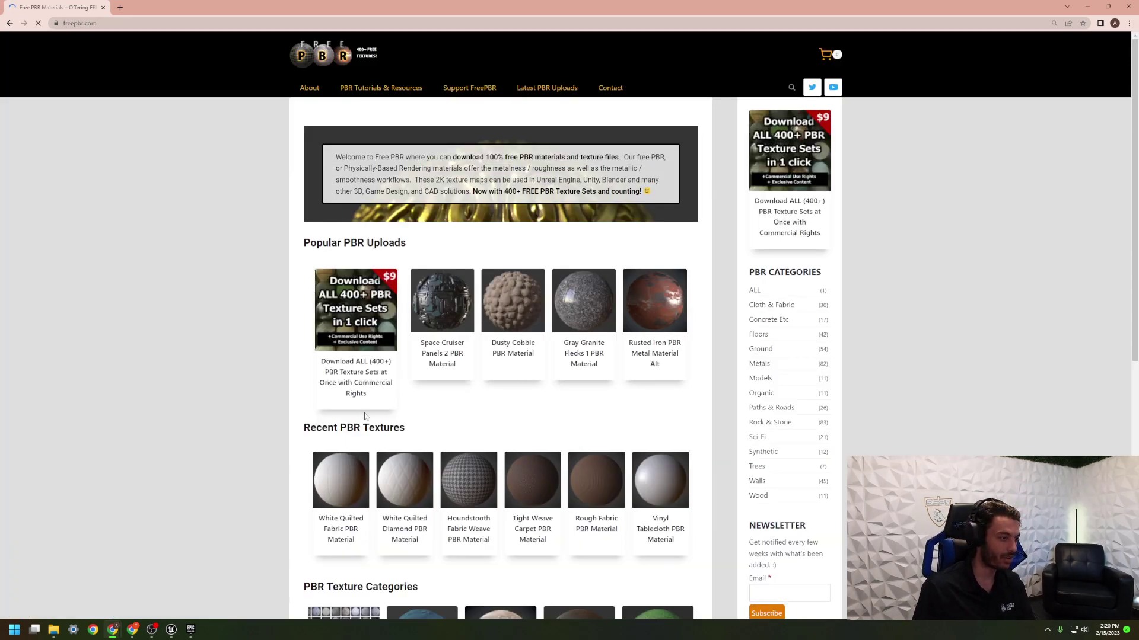
scroll(469, 382, down, 5)
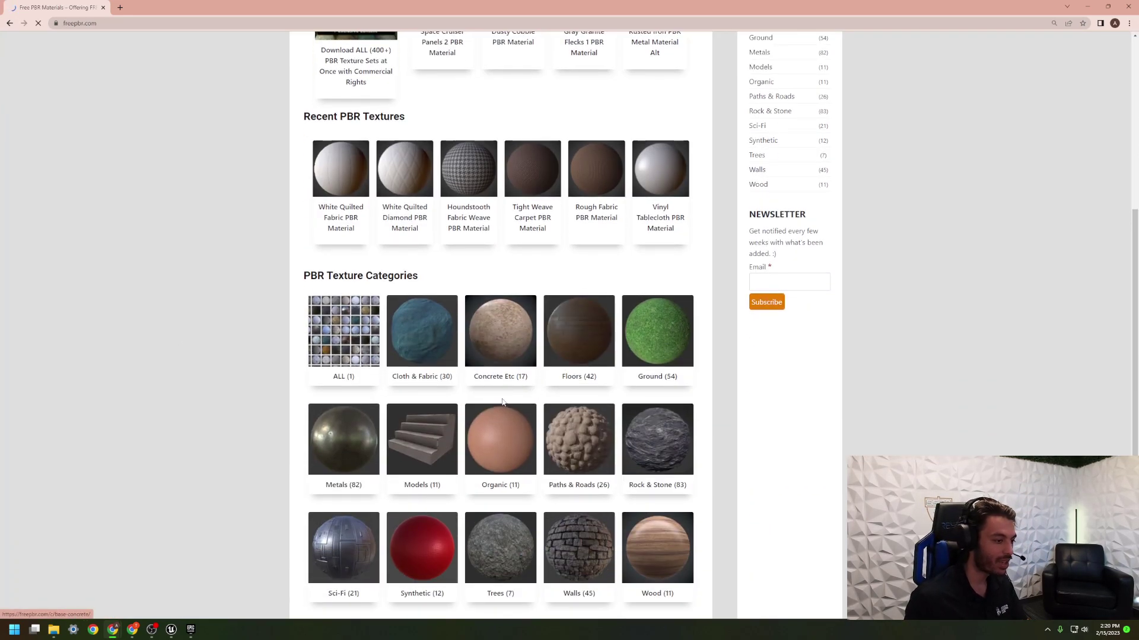
scroll(480, 389, down, 2)
click(578, 436)
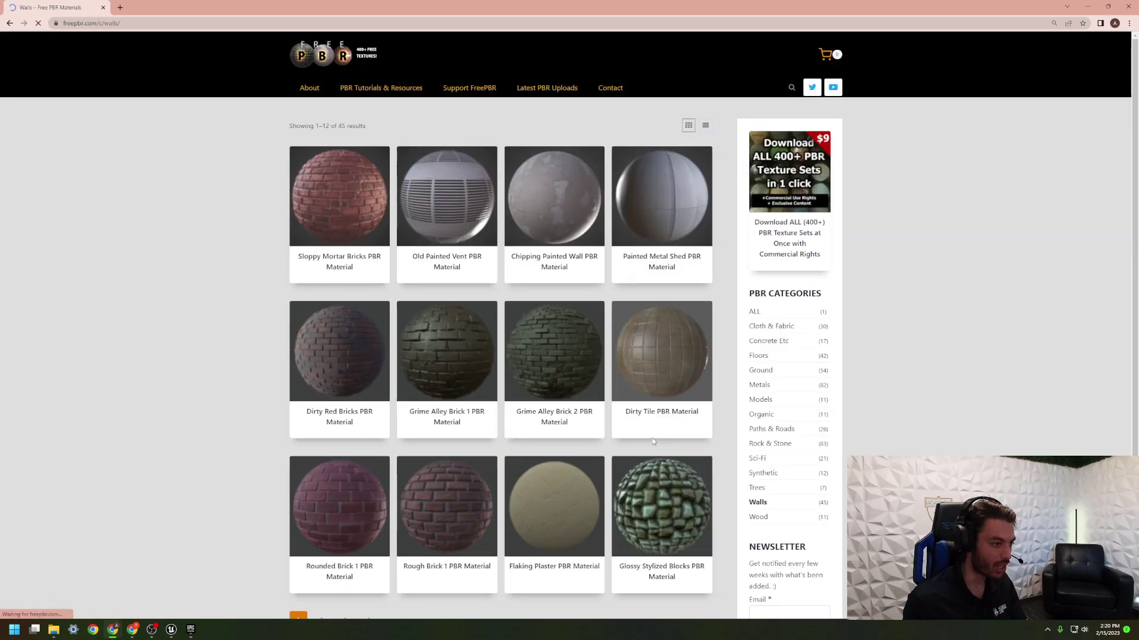
Open the Sloppy Mortar Bricks PBR Material and download sloppy-mortar-bricks-ue.zip
click(335, 245)
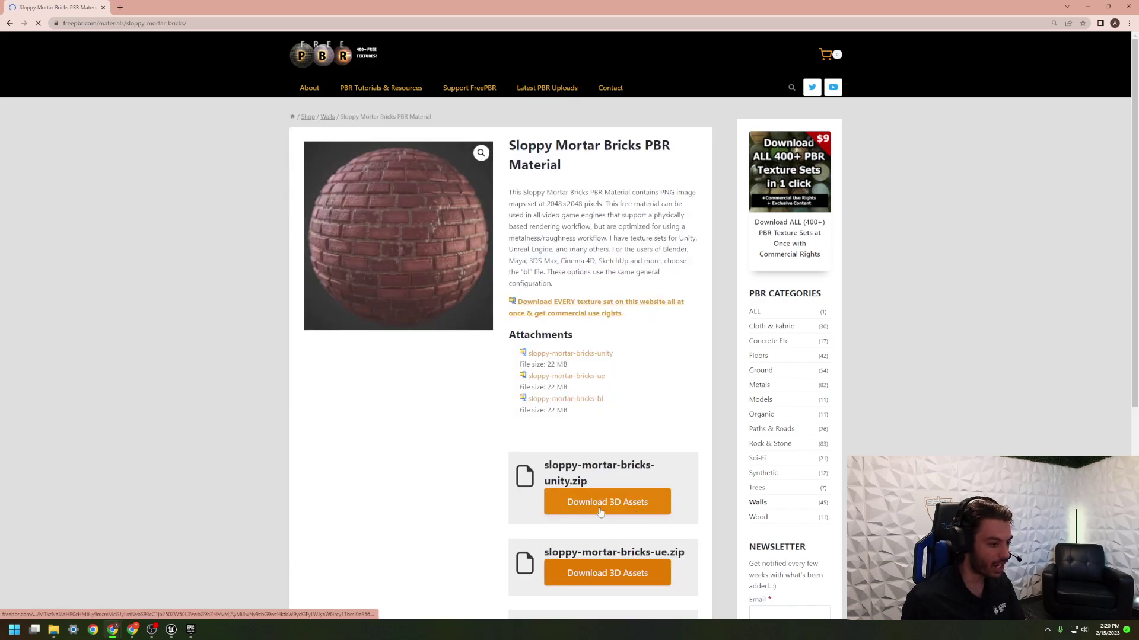
scroll(617, 509, down, 2)
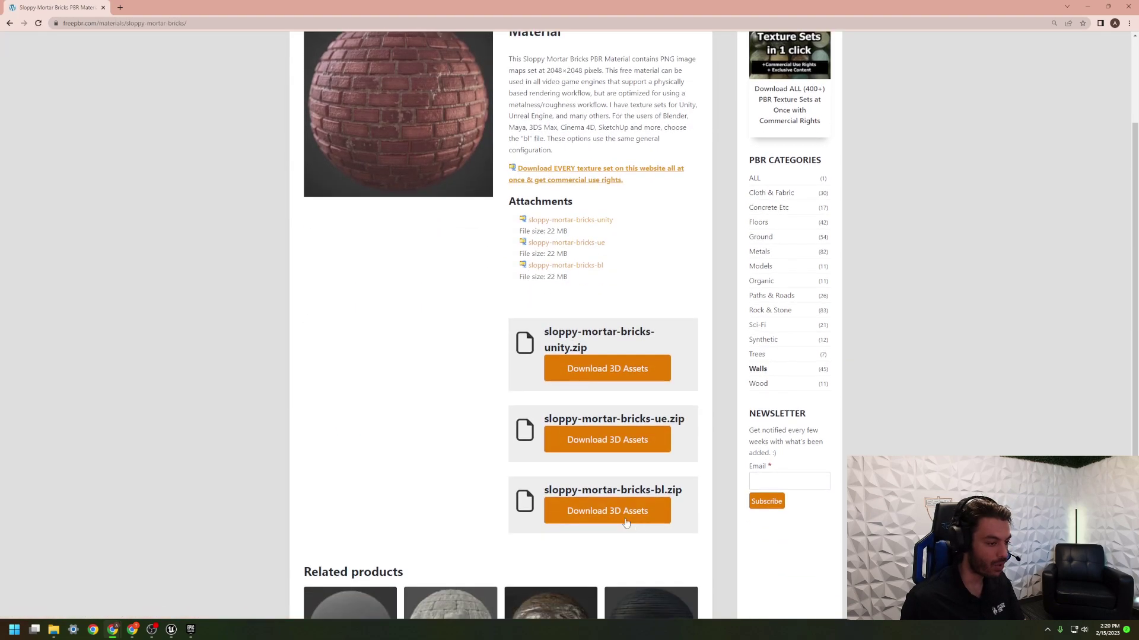
click(632, 443)
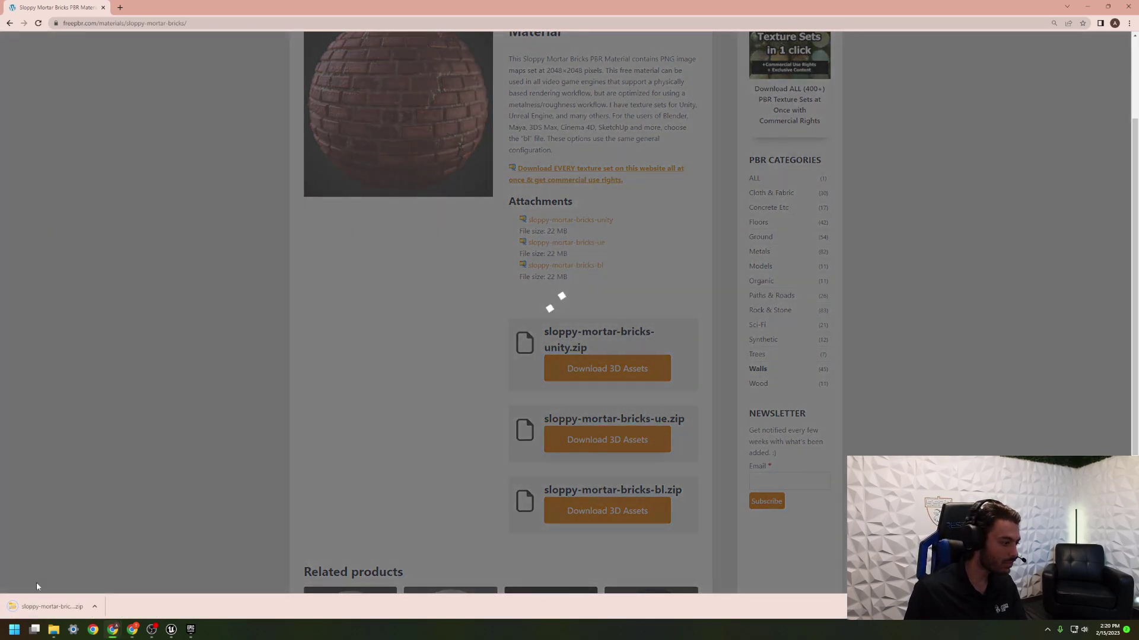
Open the downloaded sloppy-mortar-bricks-ue archive and look through the texture map files in its folder
click(47, 607)
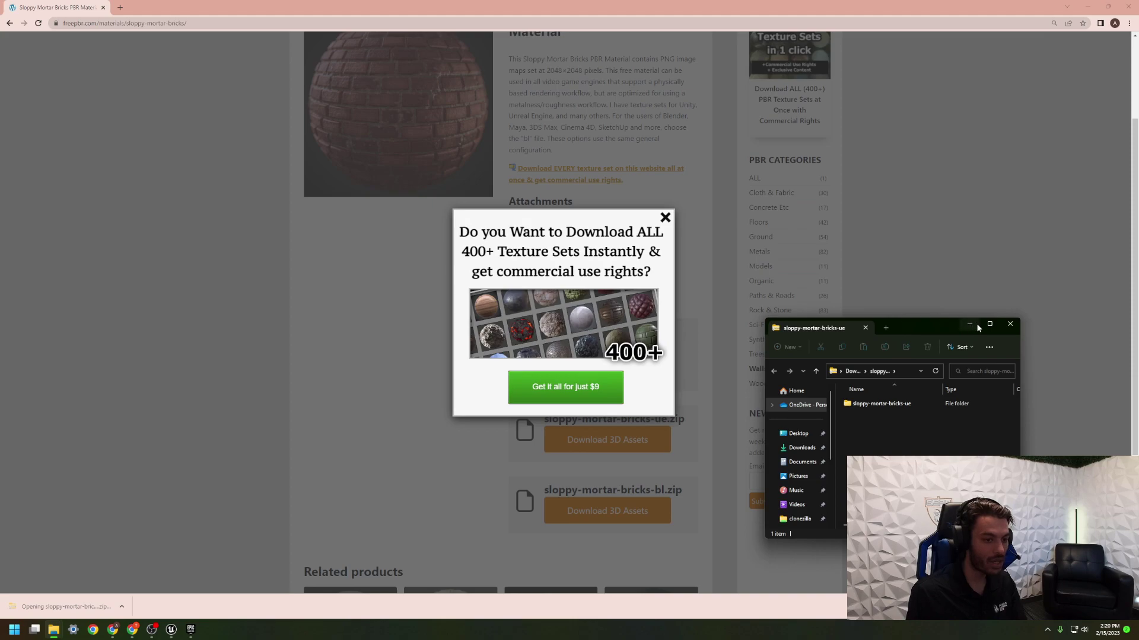
click(989, 324)
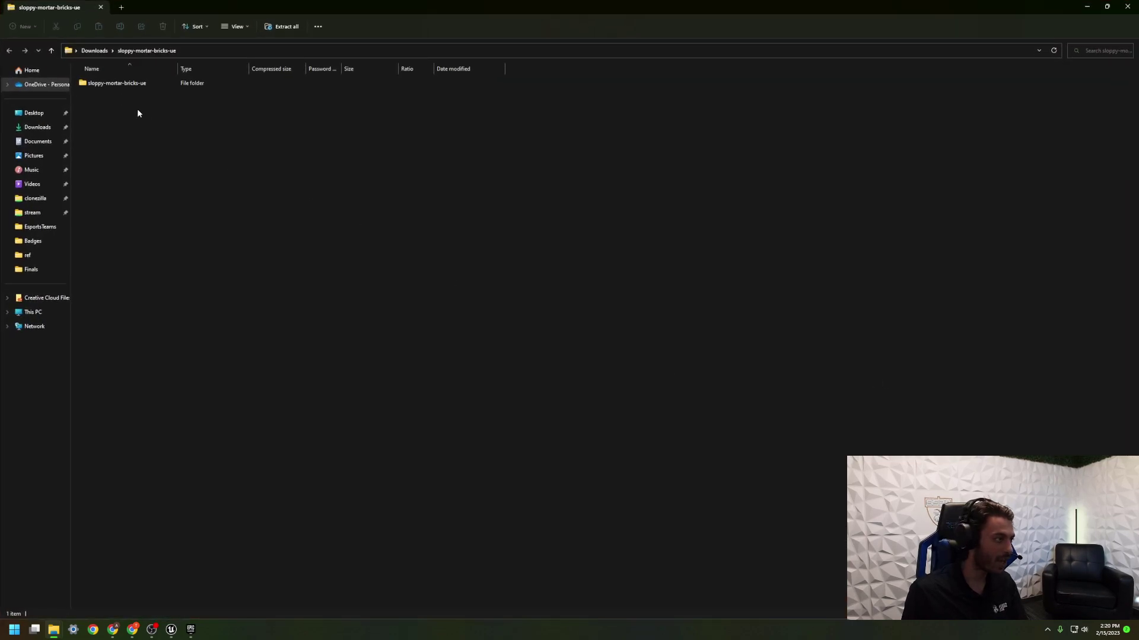
double_click(113, 83)
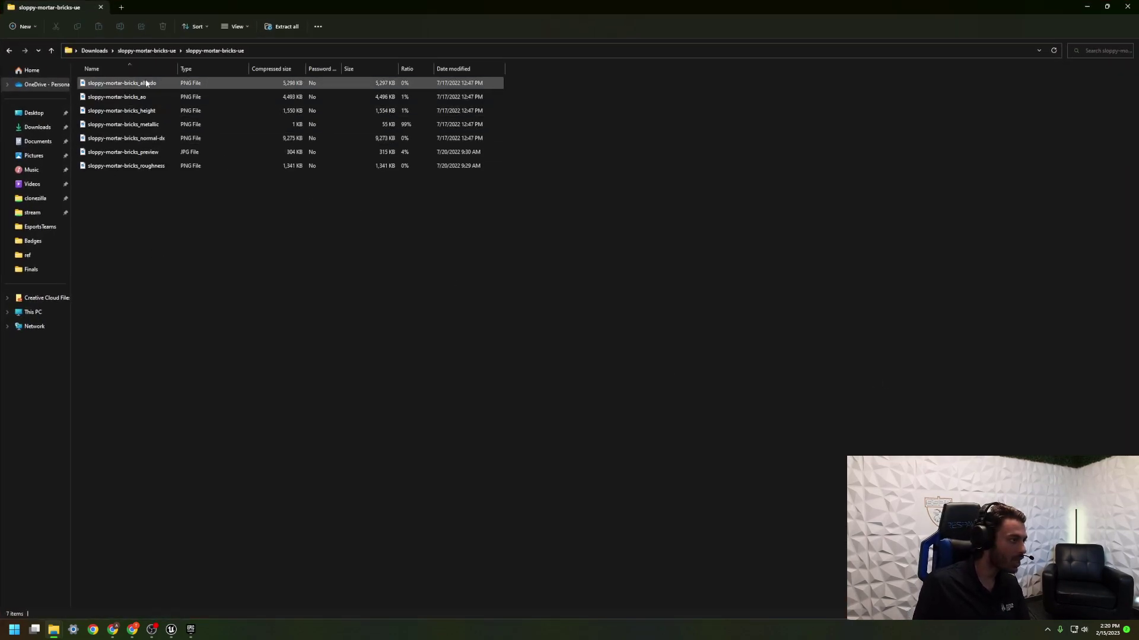
click(153, 110)
click(157, 124)
click(164, 140)
click(143, 149)
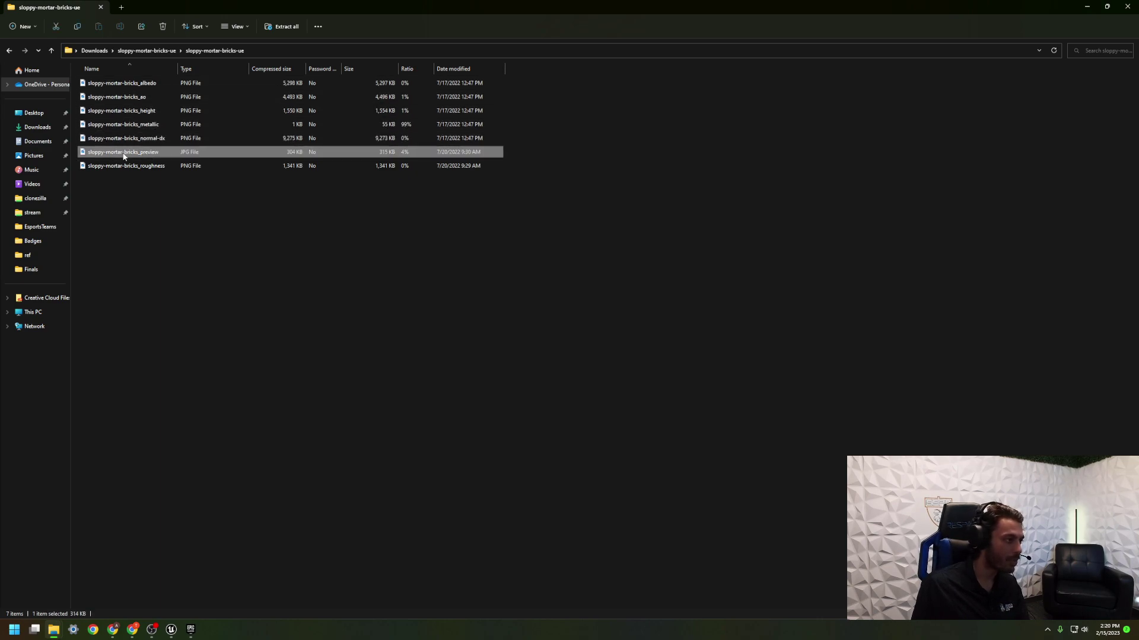
click(154, 168)
drag(281, 263, 105, 80)
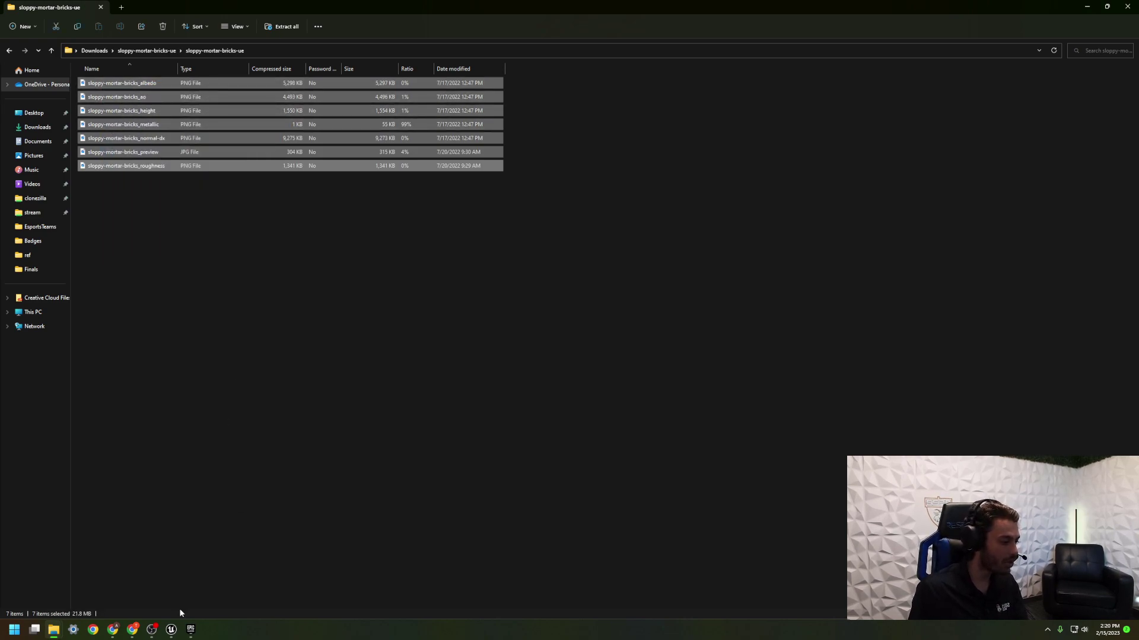
click(171, 630)
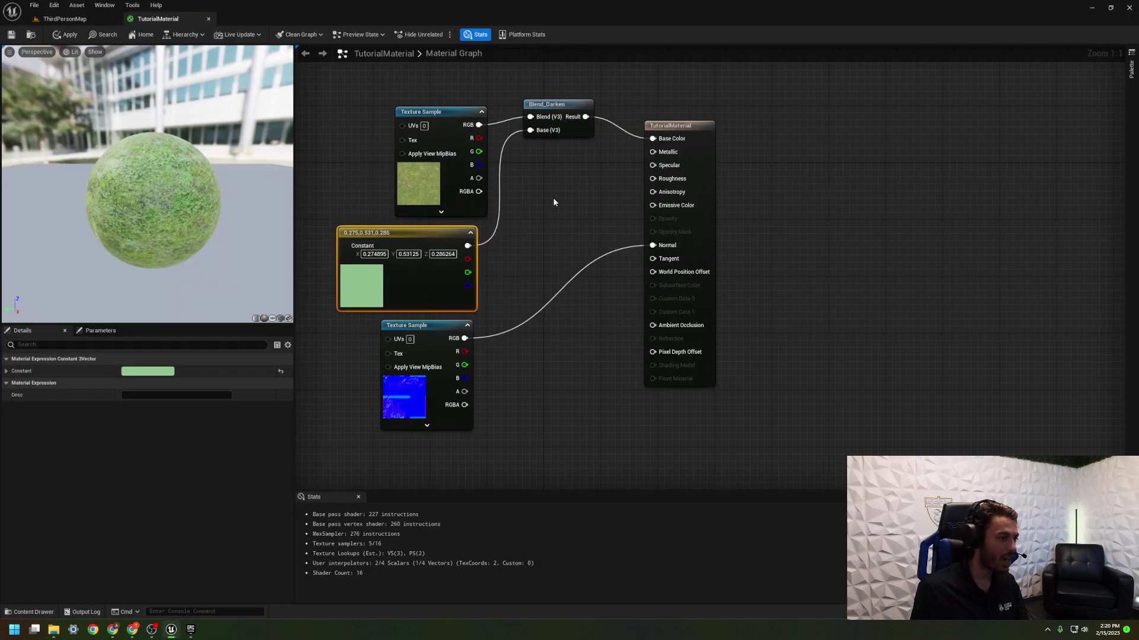
mouse_move(116, 633)
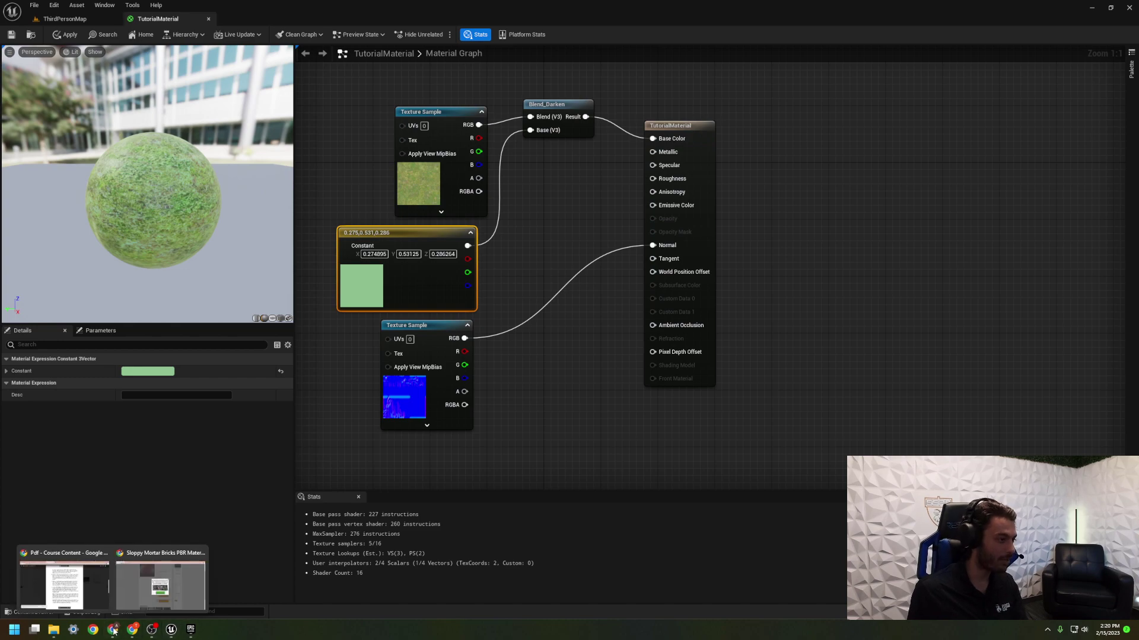
click(156, 593)
click(171, 629)
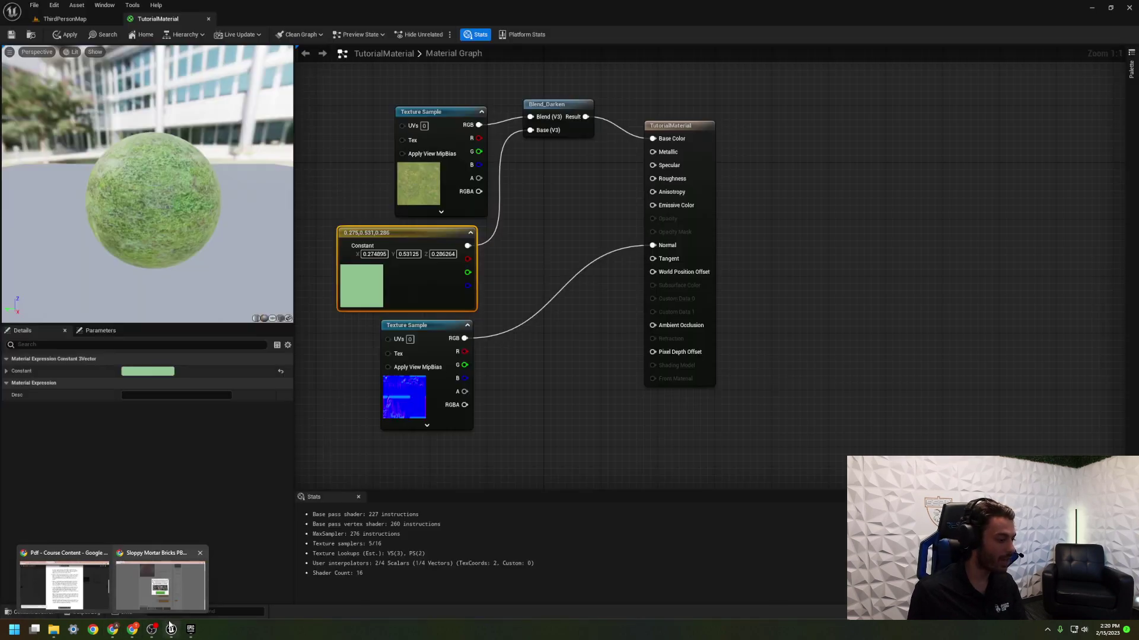
mouse_move(53, 629)
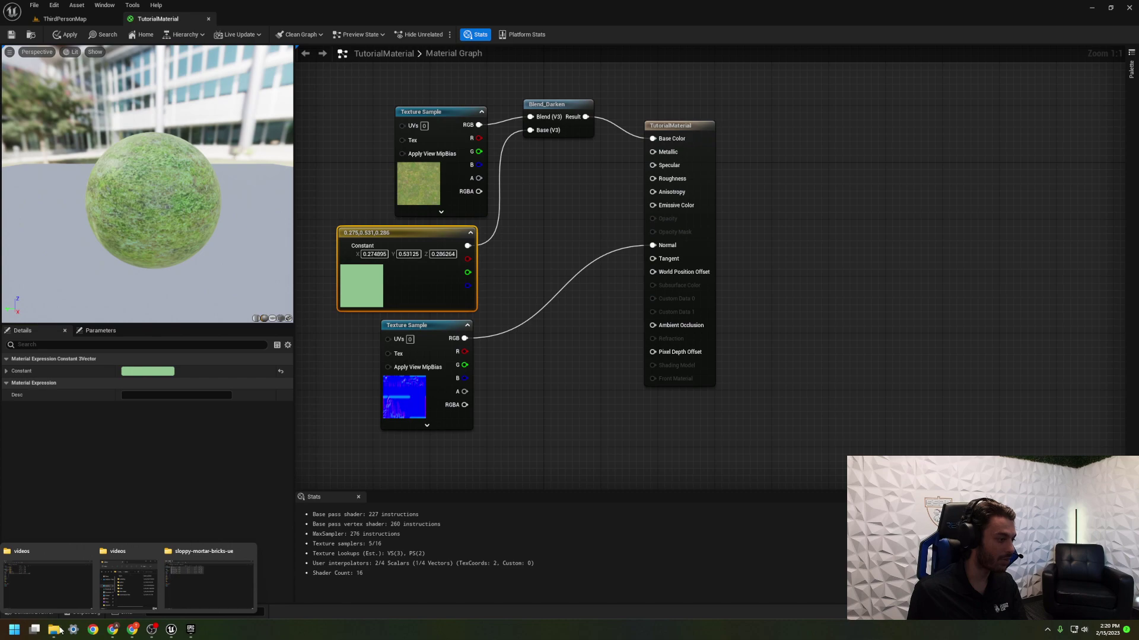
click(170, 585)
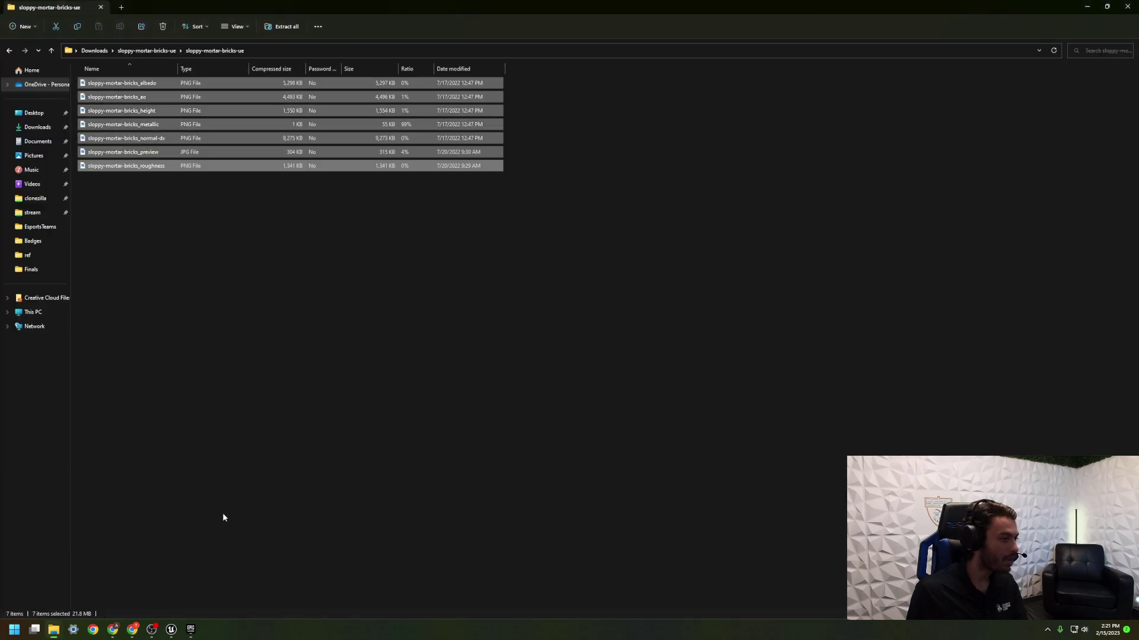
View the sloppy-mortar-bricks_preview image from the archive and close it
click(173, 236)
double_click(151, 152)
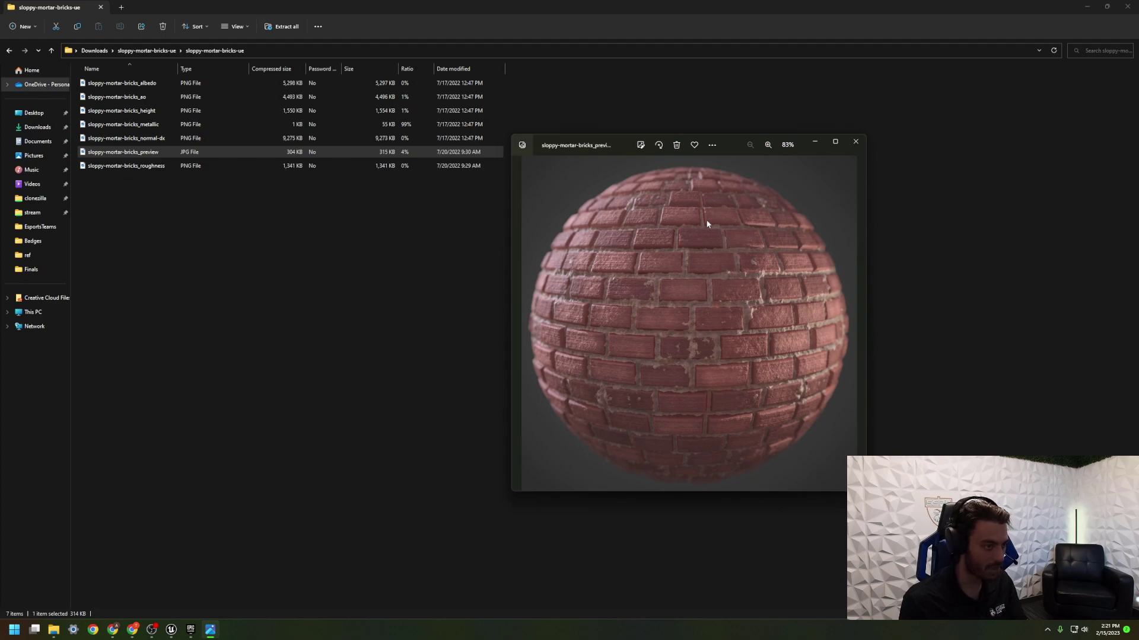
click(856, 142)
click(473, 274)
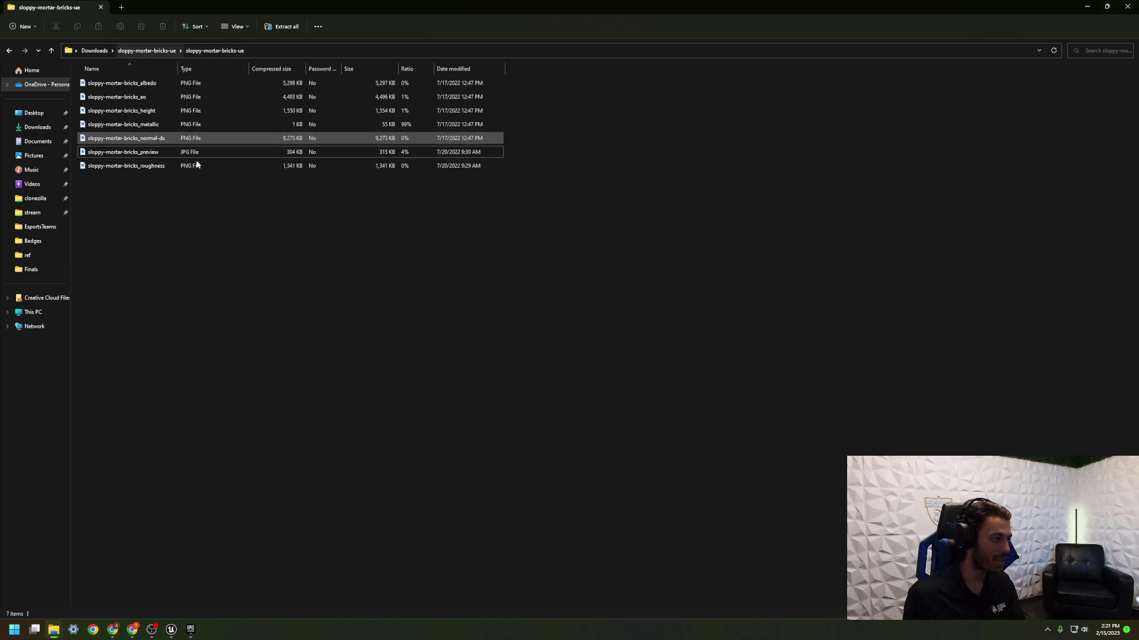
Switch to Unreal Engine and line up the two Texture Sample nodes and the green constant node in a column
click(176, 632)
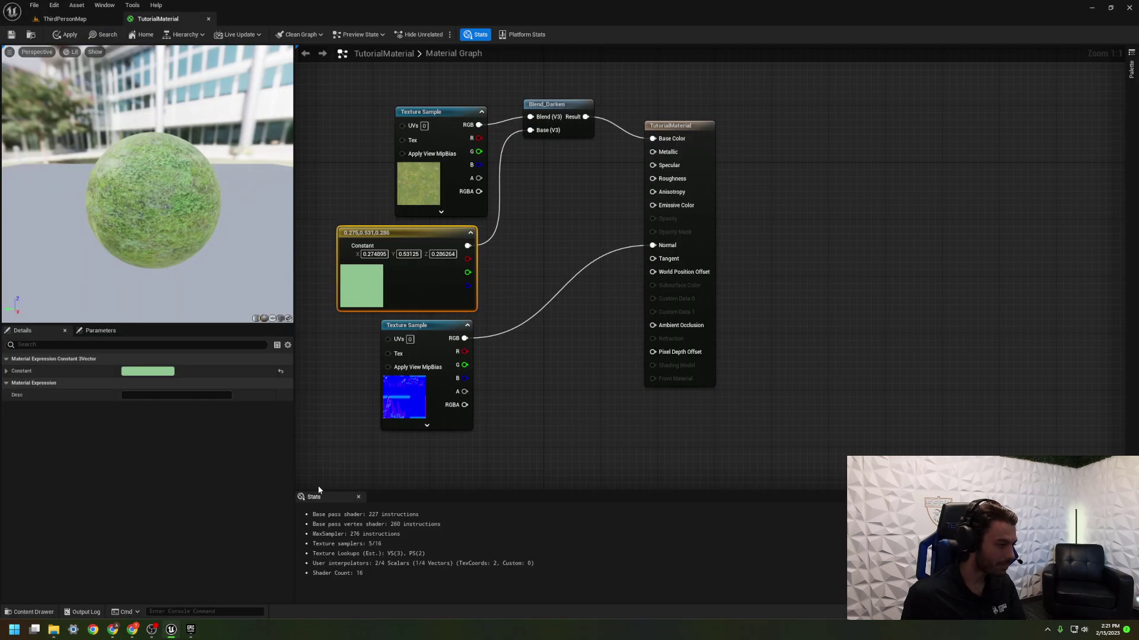
right_drag(539, 380, 696, 406)
drag(609, 156, 574, 141)
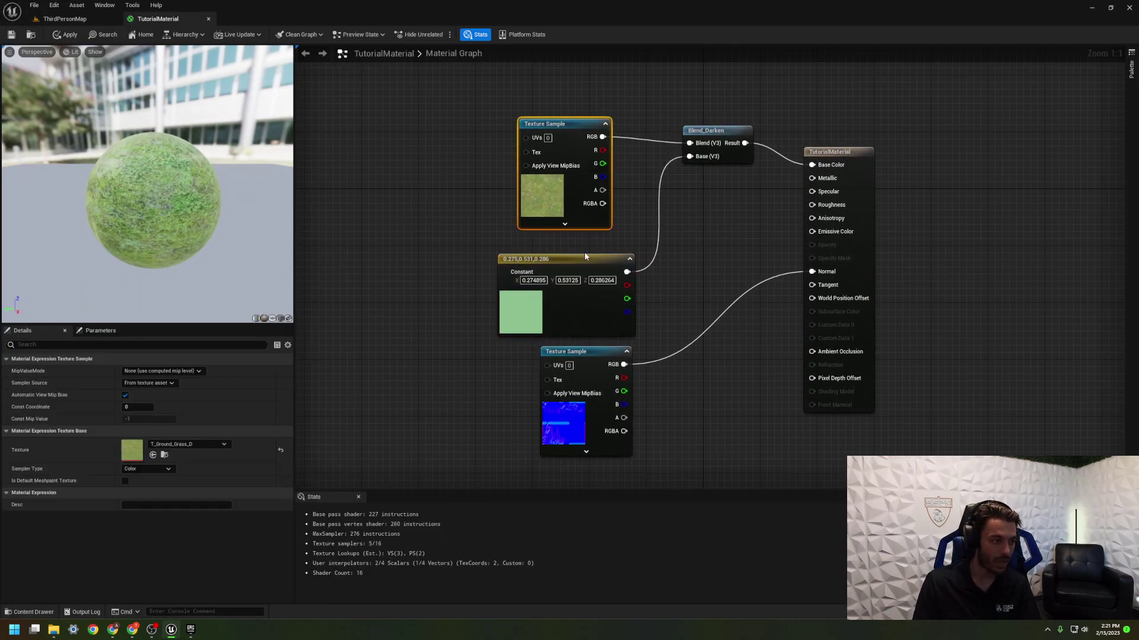
drag(579, 260, 601, 246)
drag(595, 357, 581, 359)
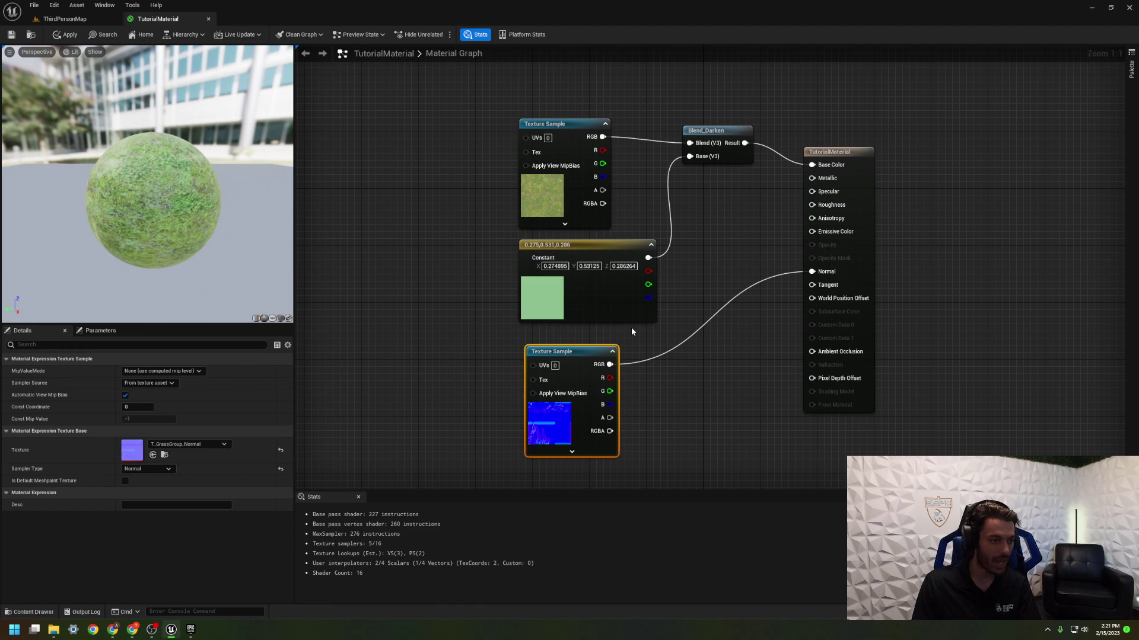
Add a new Texture Sample node to the material graph and place it beneath the normal map's node
right_click(686, 439)
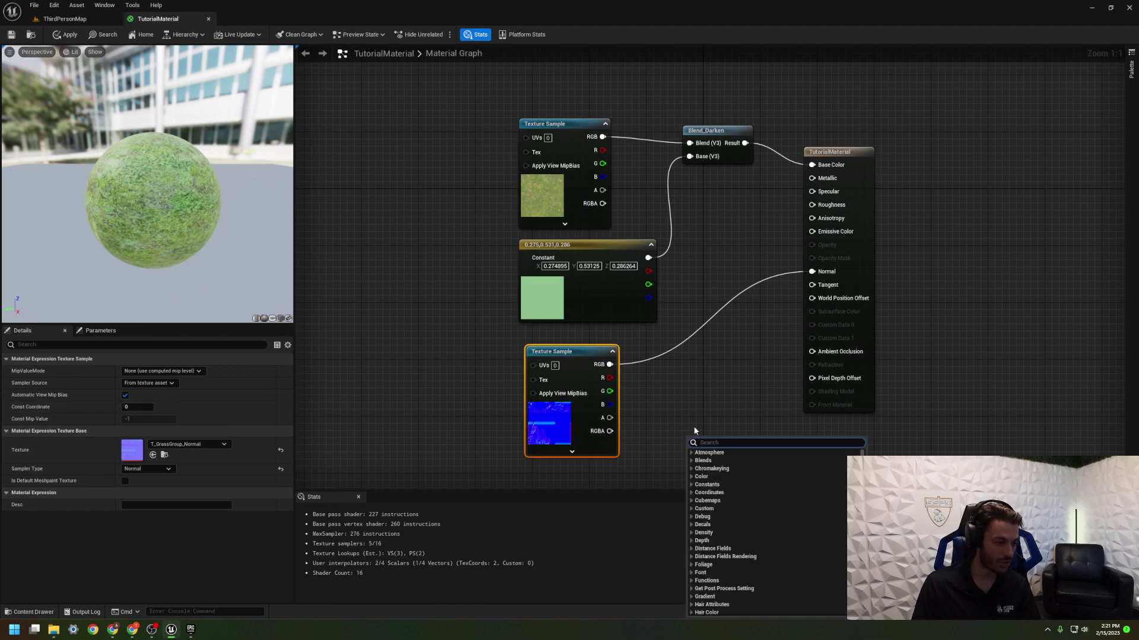
text(texture)
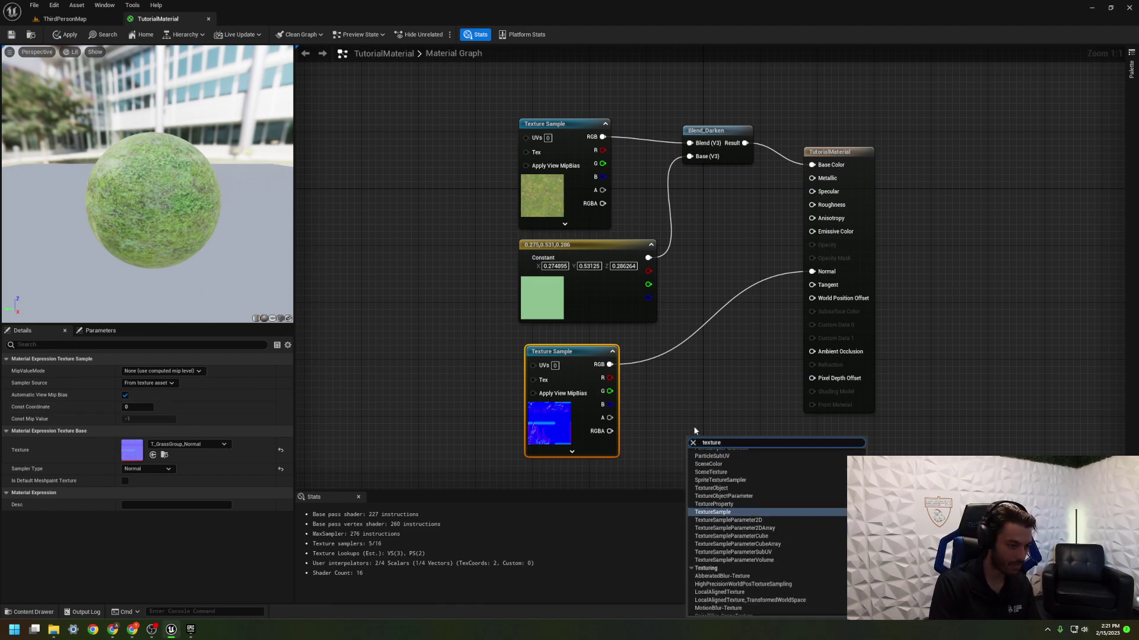
key(Return)
scroll(784, 458, down, 2)
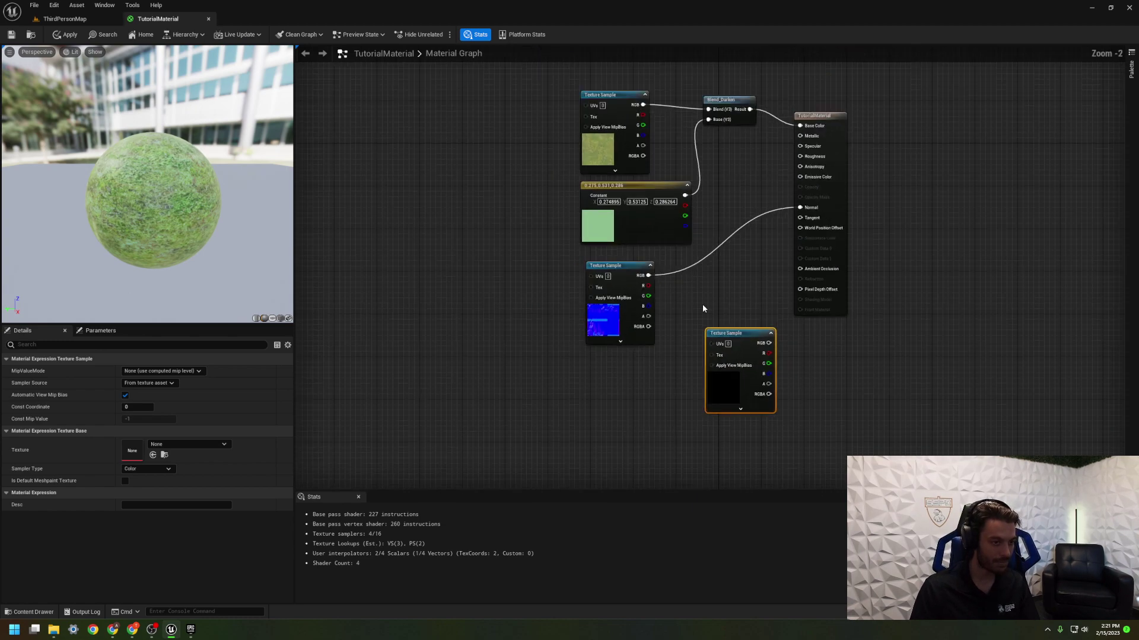
drag(743, 333, 611, 359)
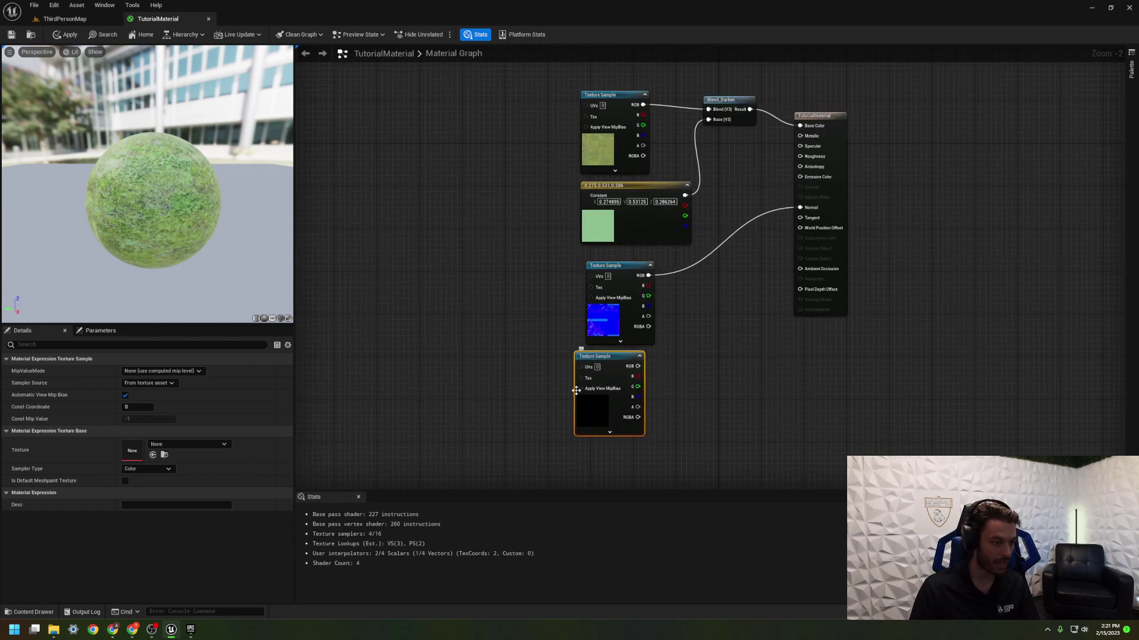
Assign T_ground_grass_02_roughness to the new Texture Sample and connect its RGB output to the material's Roughness input
click(184, 444)
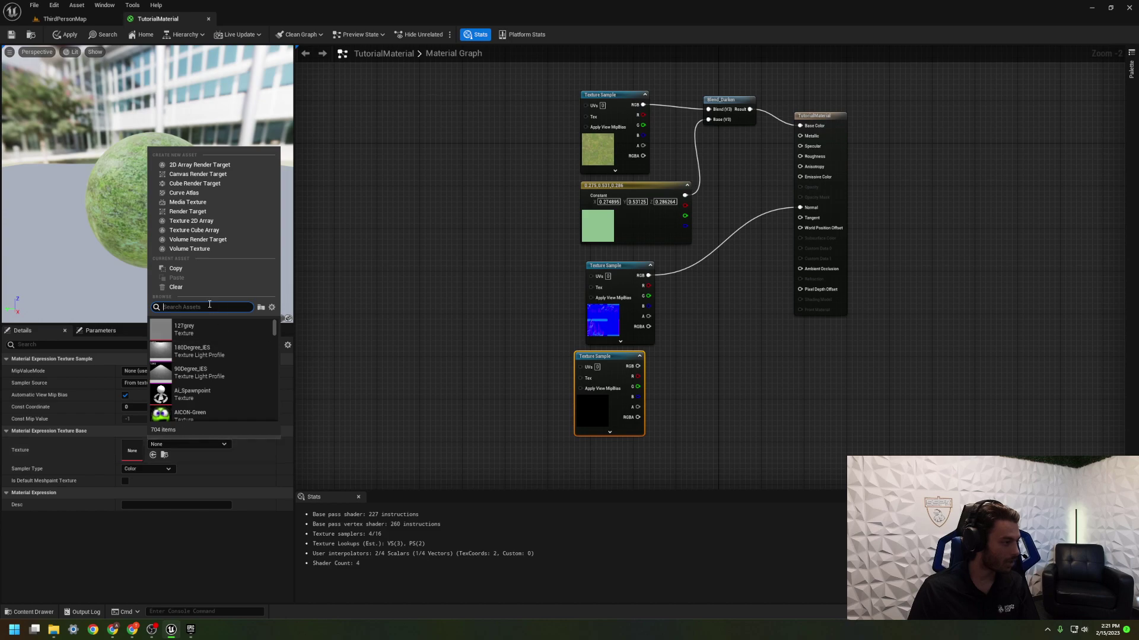
text(grass)
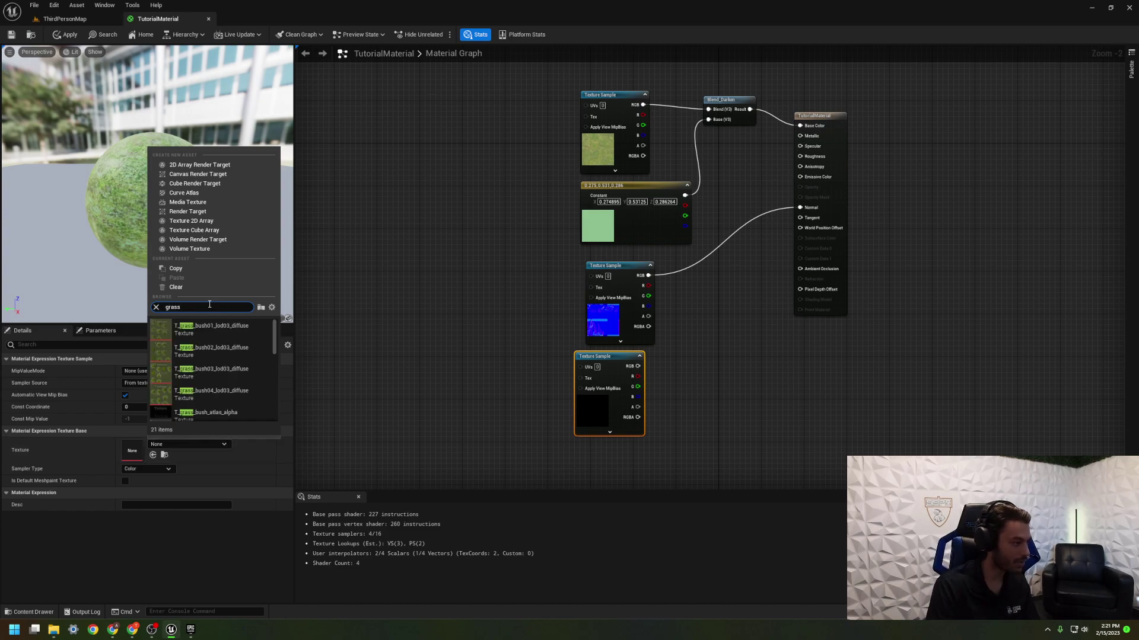
scroll(234, 392, down, 5)
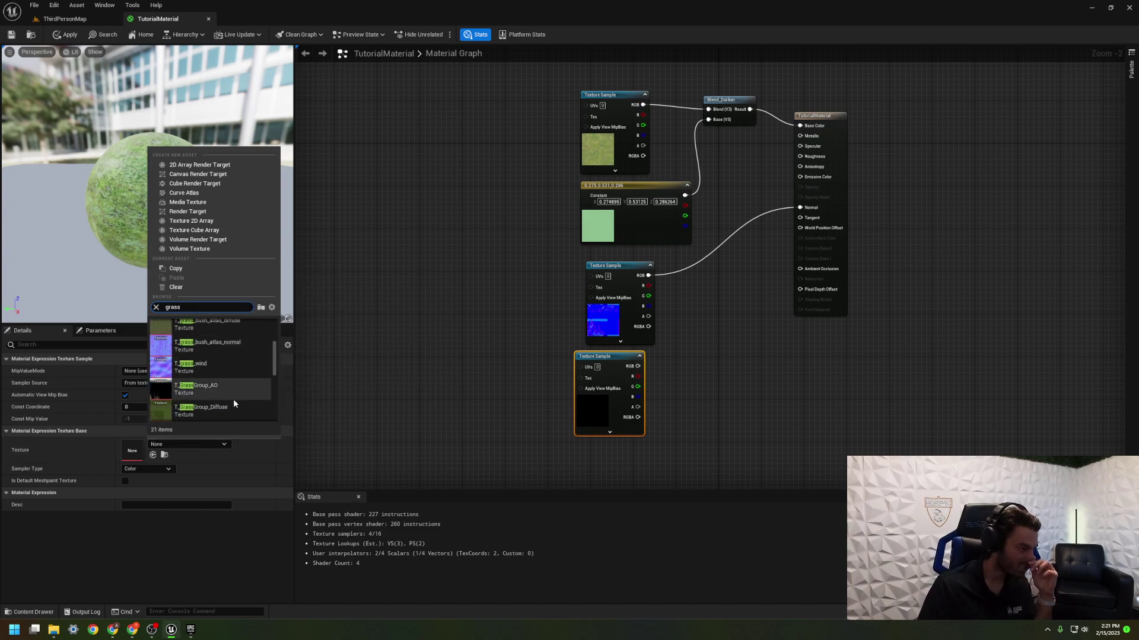
scroll(233, 402, down, 2)
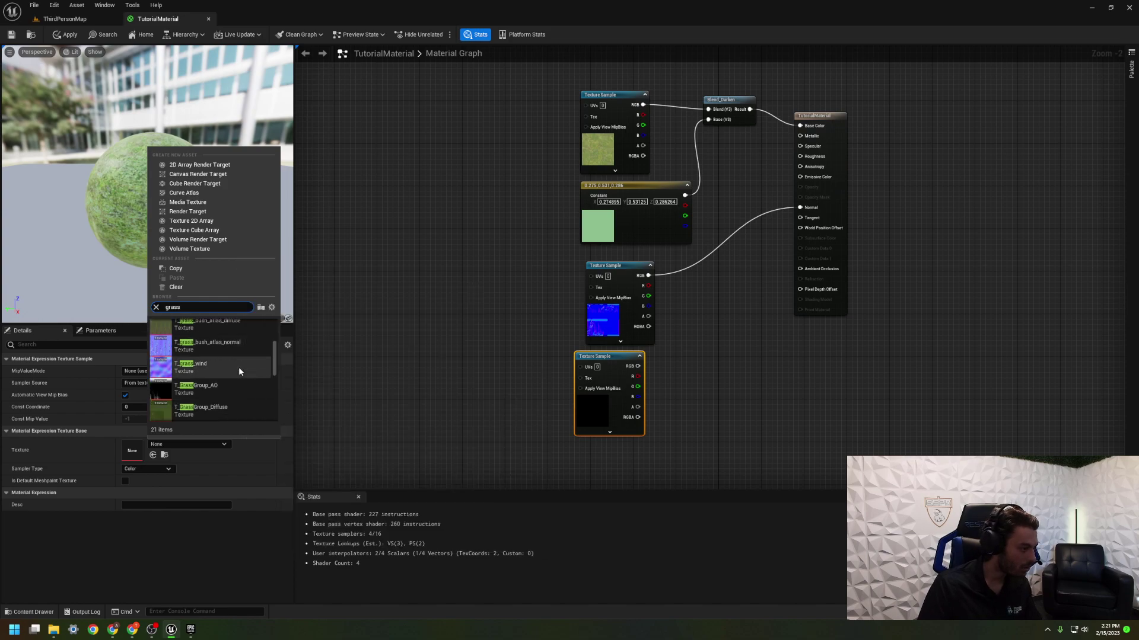
scroll(239, 366, down, 3)
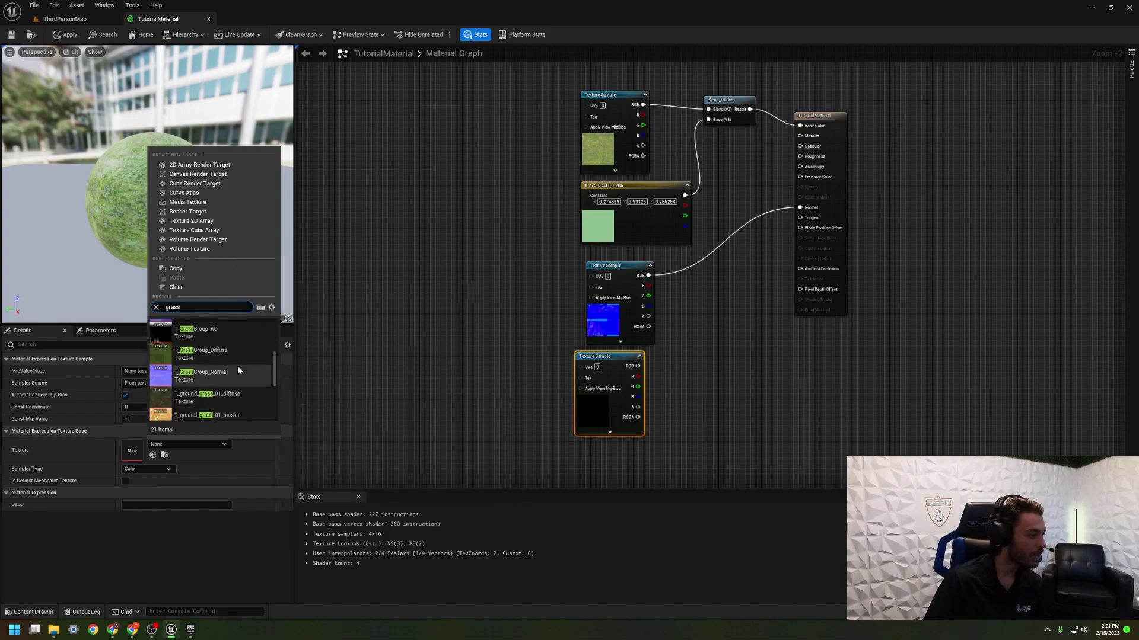
scroll(236, 371, down, 5)
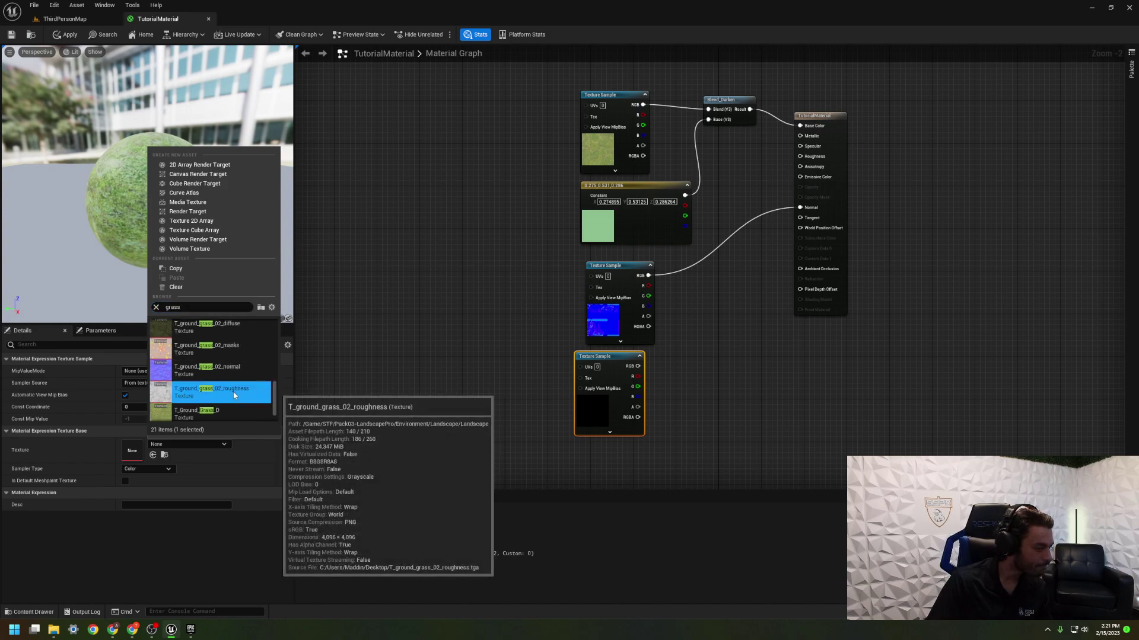
click(235, 392)
drag(638, 367, 800, 157)
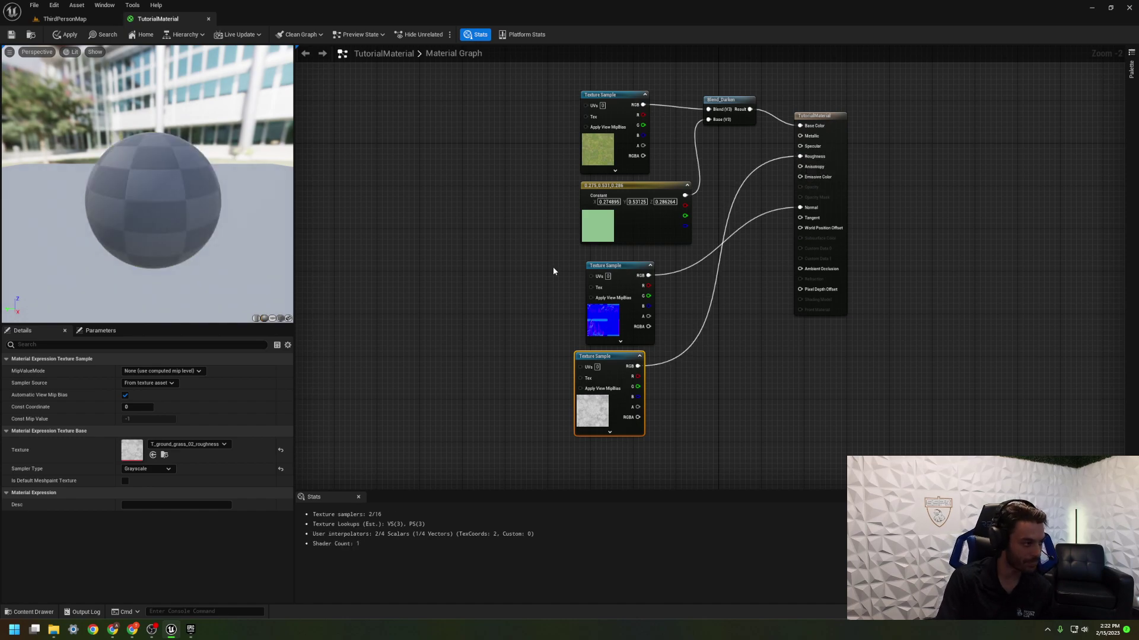
scroll(130, 199, up, 3)
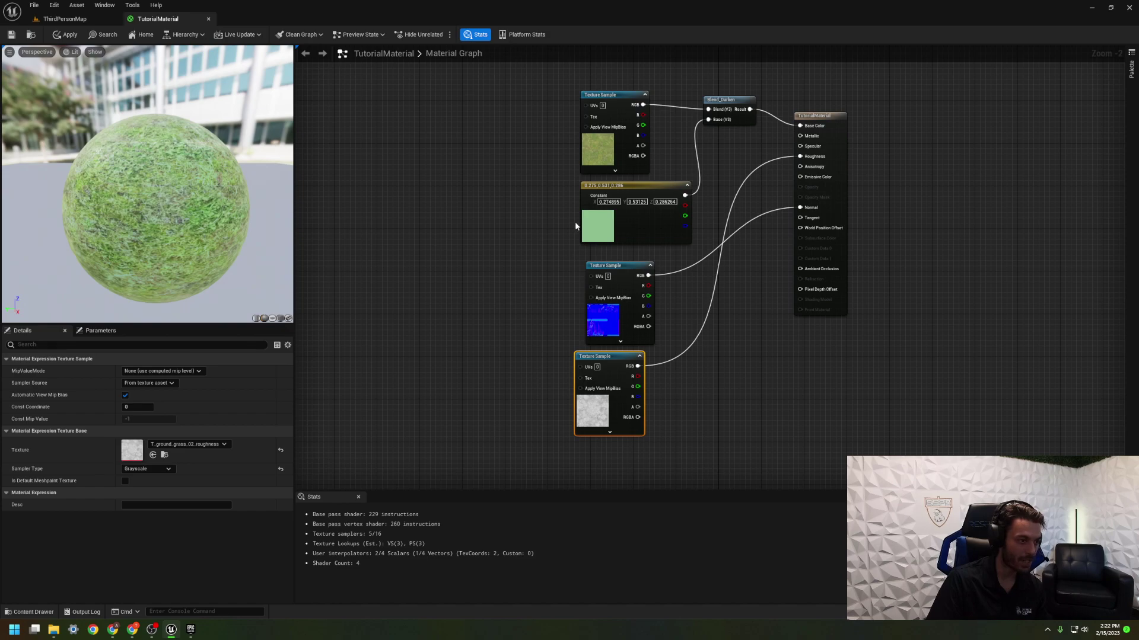
Adjust the brightness of the green constant color, setting its value to 0.5625
double_click(596, 226)
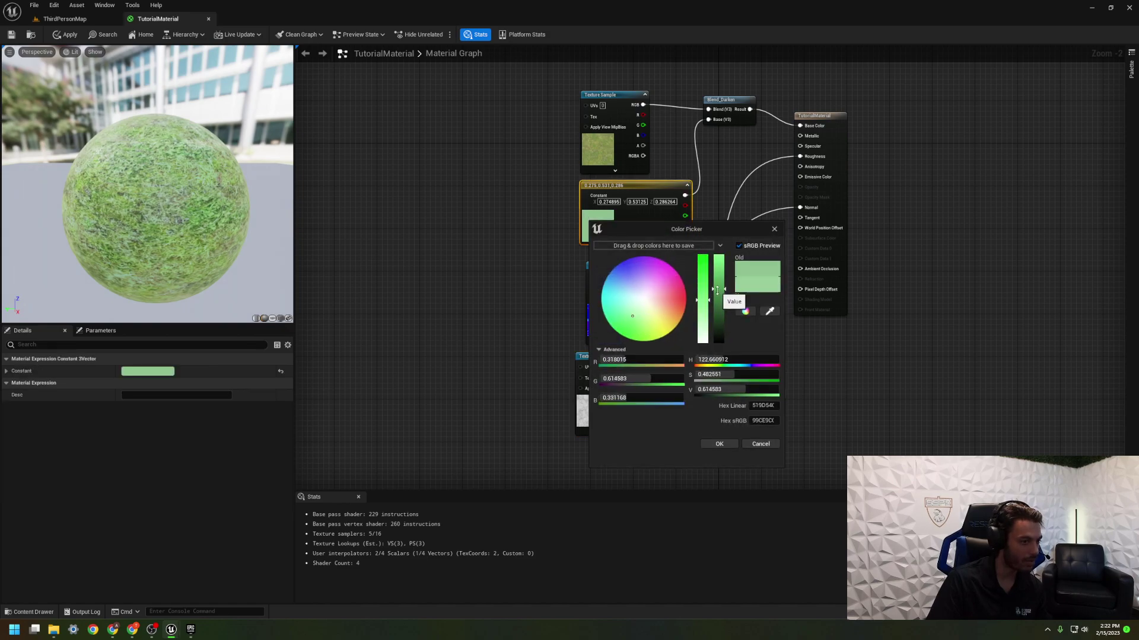
drag(718, 293, 718, 295)
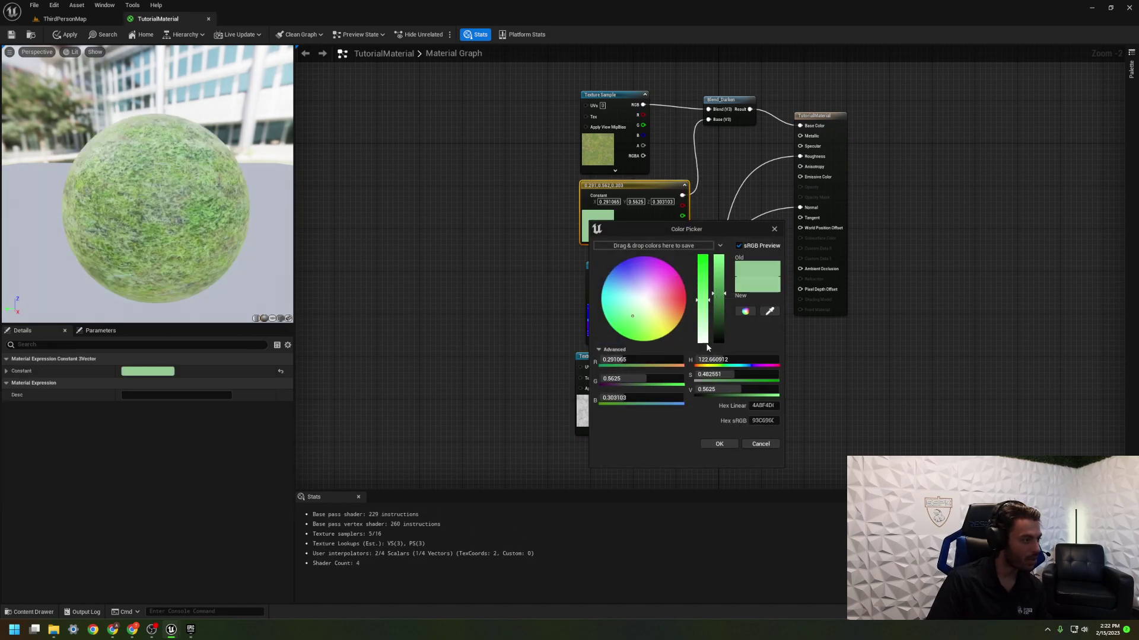
click(719, 445)
click(425, 272)
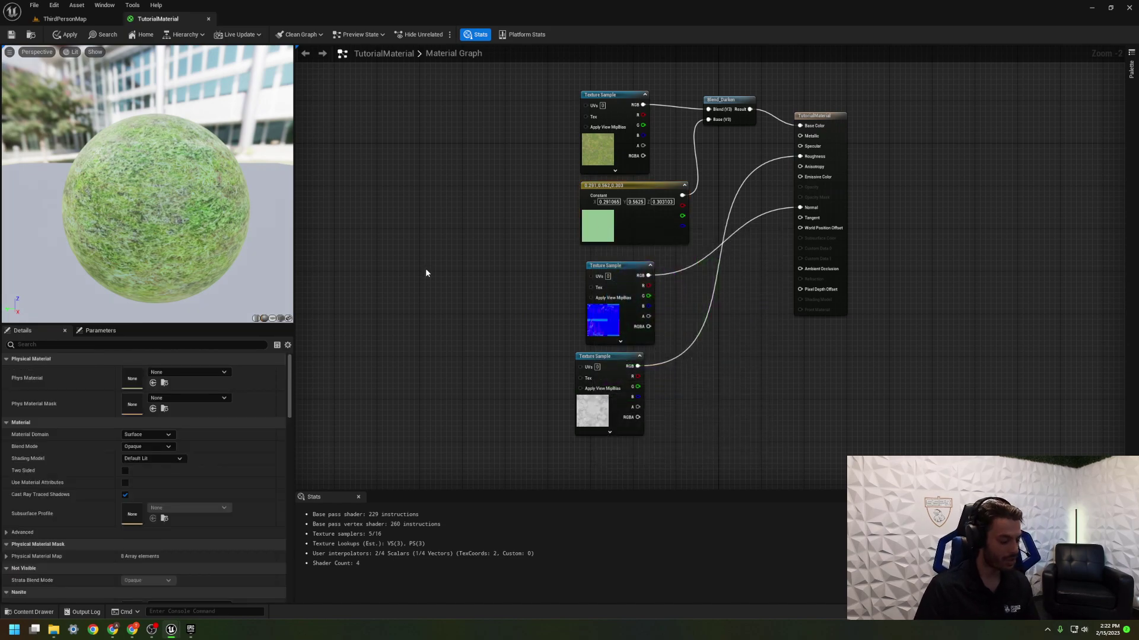
Add a cube to the ThirdPersonMap level and scale it to 32.5 in X and 22.25 in Y
click(72, 17)
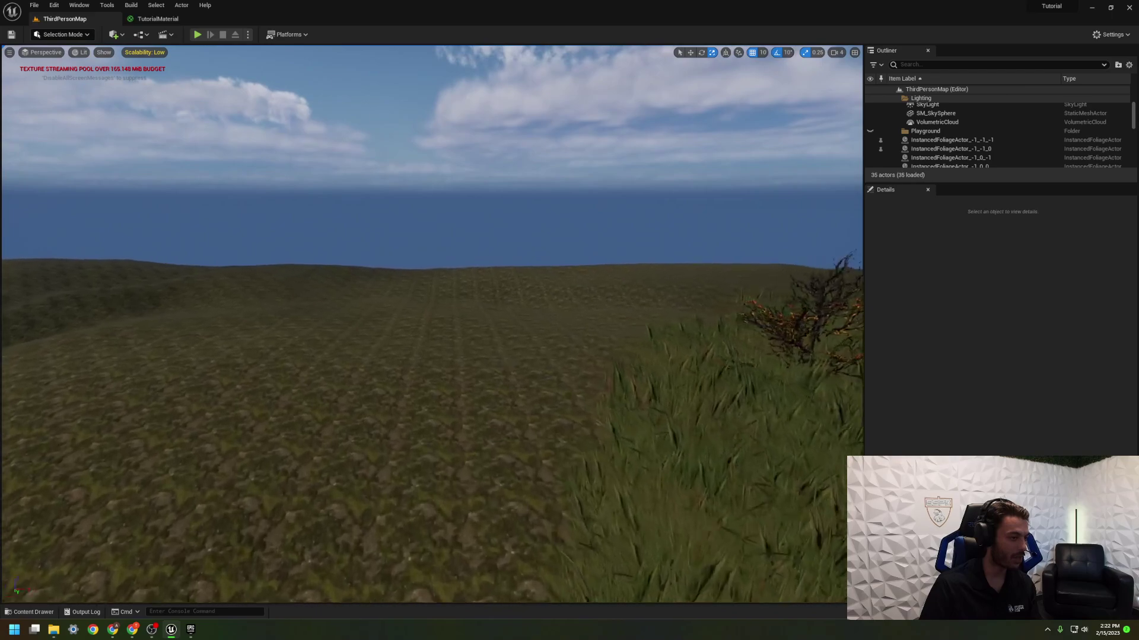
right_drag(440, 186, 297, 231)
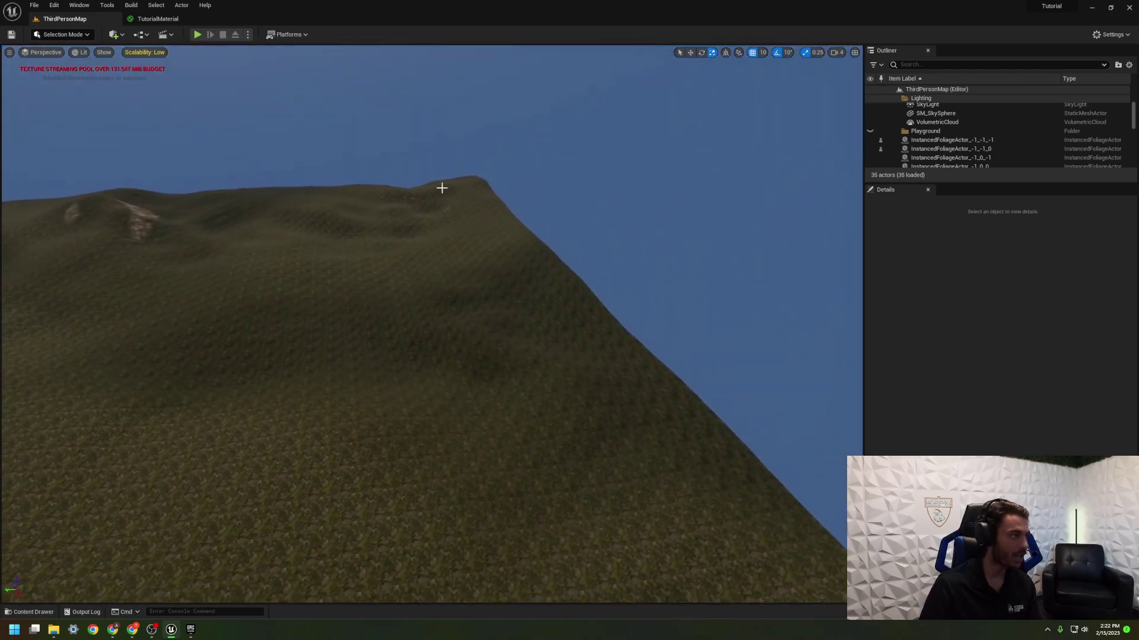
click(116, 35)
mouse_move(148, 135)
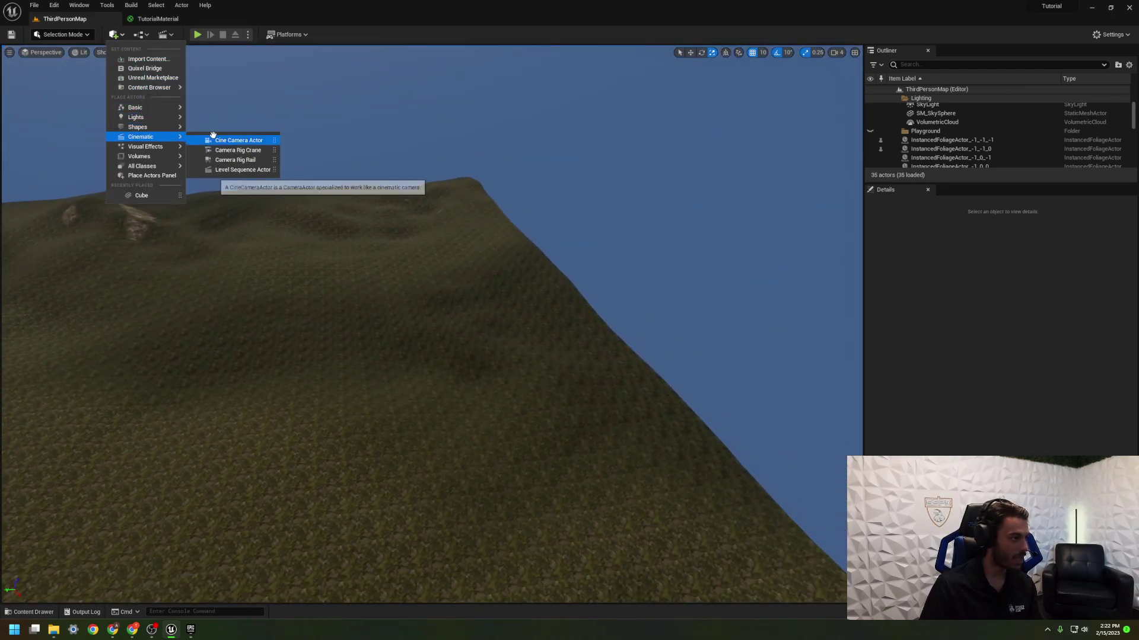
click(141, 195)
key(r)
drag(401, 327, 334, 370)
right_drag(425, 371, 425, 371)
drag(489, 294, 544, 170)
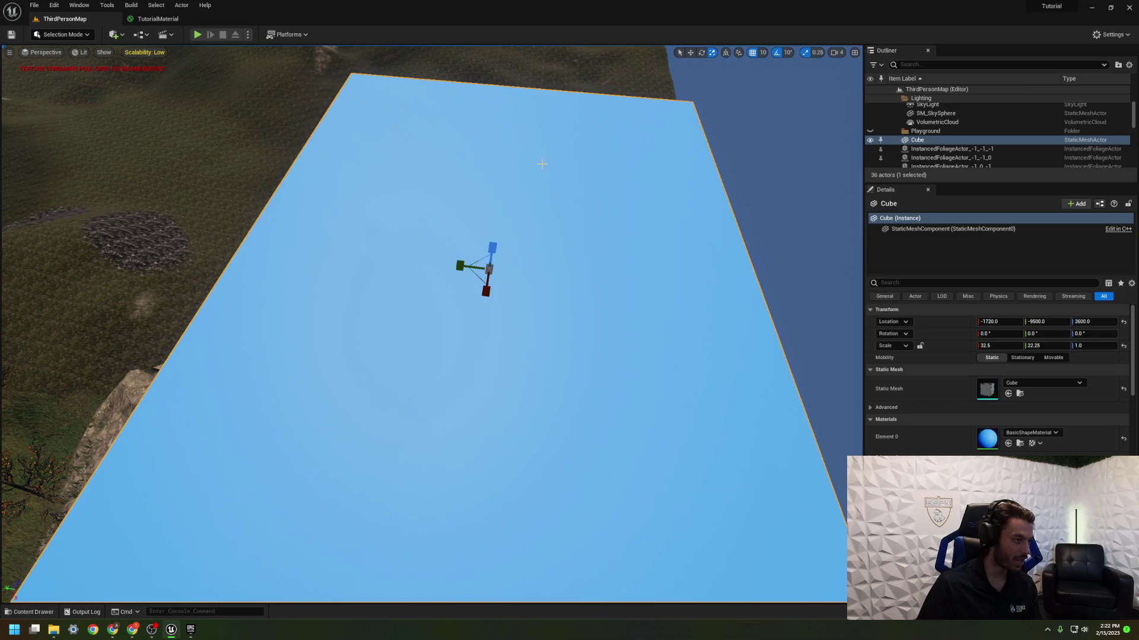
Apply TutorialMaterial from the Materials folder to the large cube in the level and select the cube
right_drag(456, 263, 687, 166)
click(688, 166)
right_drag(415, 237, 416, 238)
key(ctrl+space)
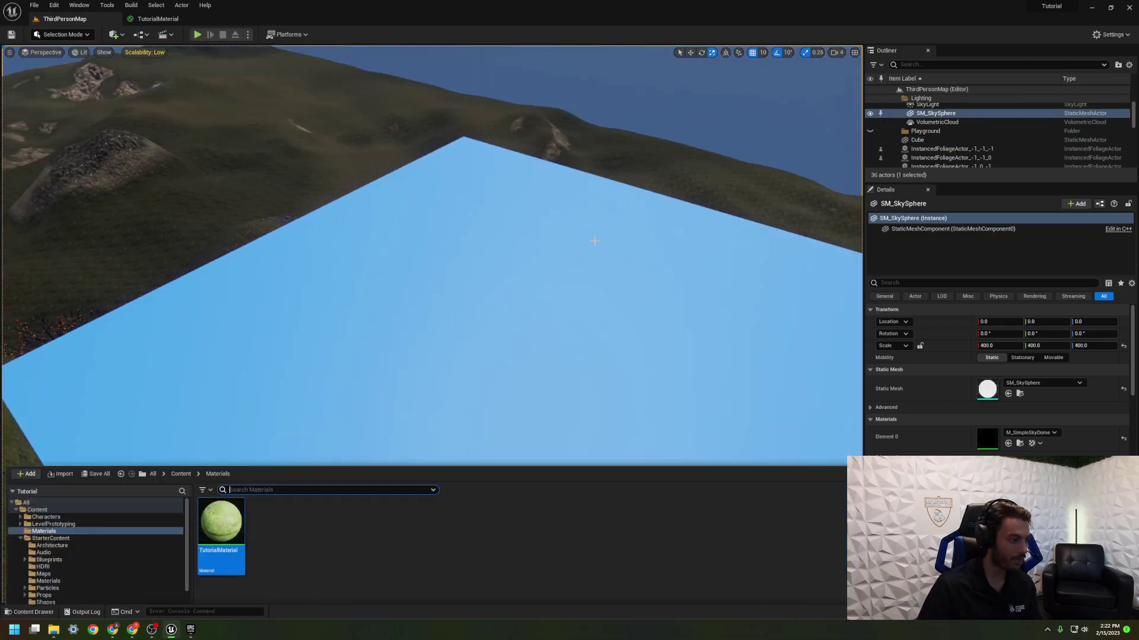
drag(234, 417, 435, 318)
right_drag(435, 318, 276, 297)
click(435, 319)
Rescale the cube to 164.5 in X and 20.5 in Y
drag(288, 290, 333, 291)
right_drag(332, 290, 330, 251)
drag(330, 251, 341, 251)
right_drag(340, 250, 327, 241)
drag(338, 243, 347, 234)
right_drag(347, 234, 261, 244)
right_drag(427, 245, 430, 243)
Open TutorialMaterial, replace the normal map's texture with T_ground_grass_01_normal, and return to the ThirdPersonMap level
key(ctrl+space)
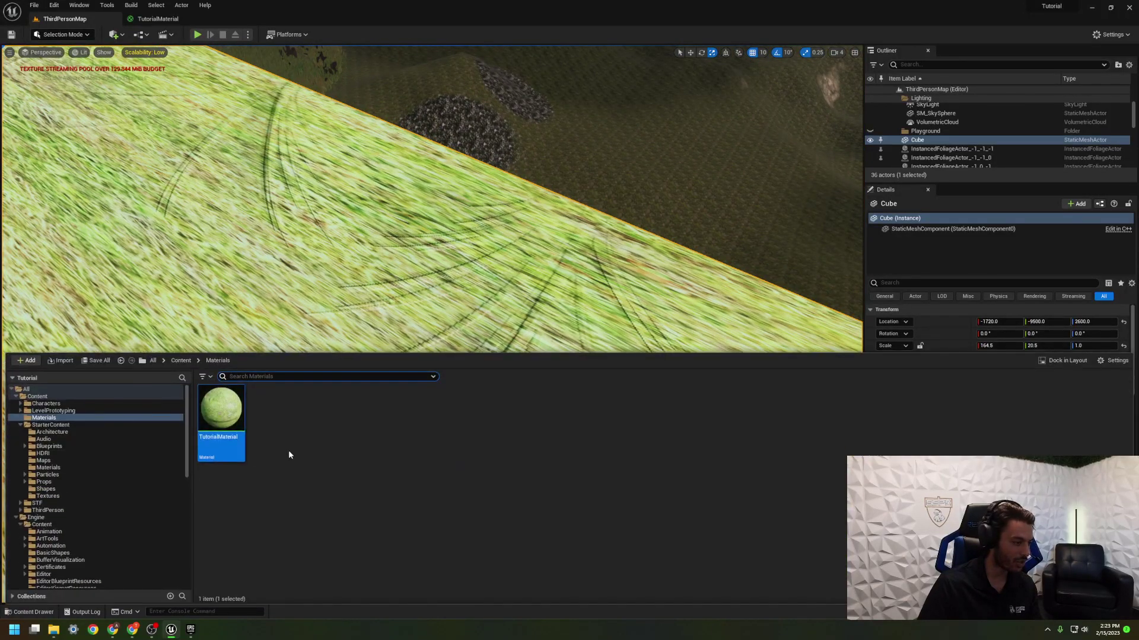
double_click(214, 438)
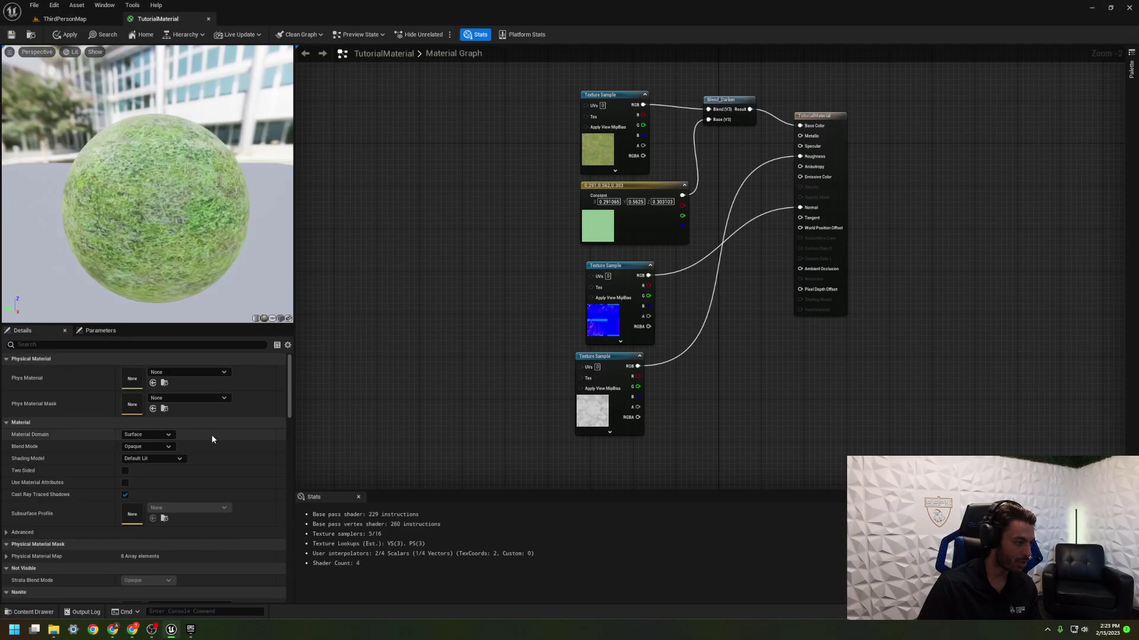
click(607, 319)
key(ctrl+b)
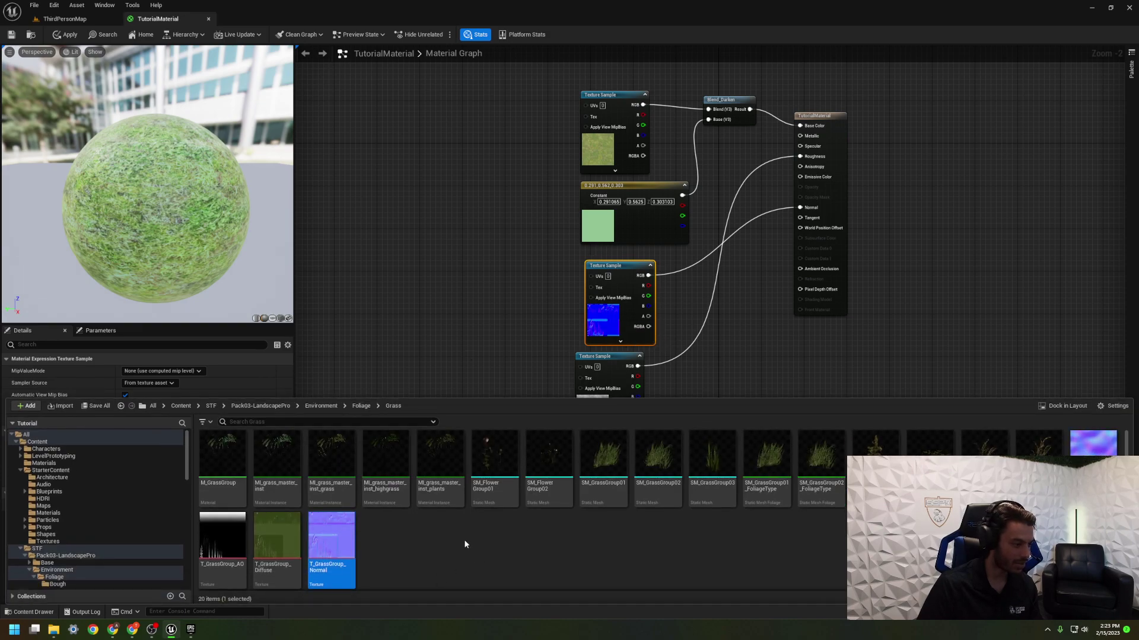
click(490, 338)
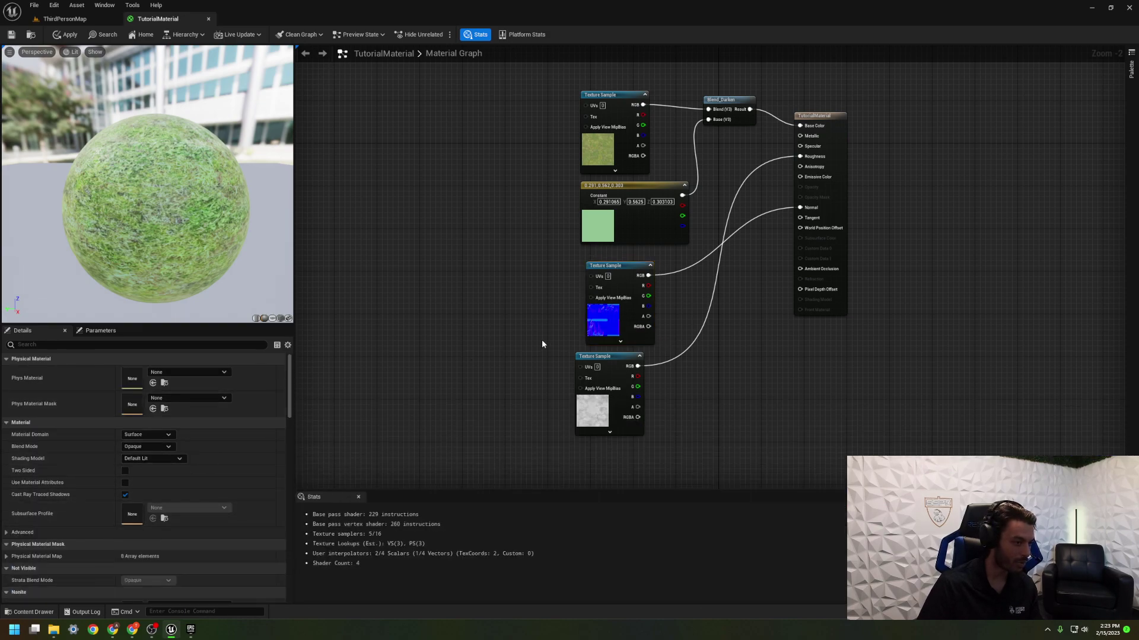
click(620, 279)
click(191, 446)
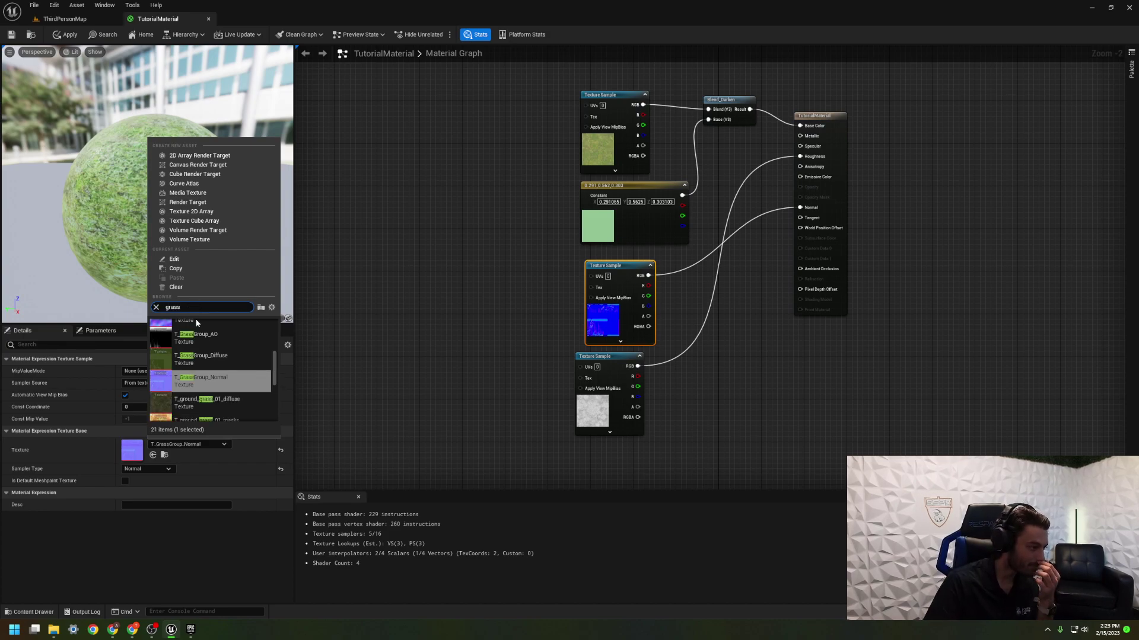
scroll(230, 380, down, 2)
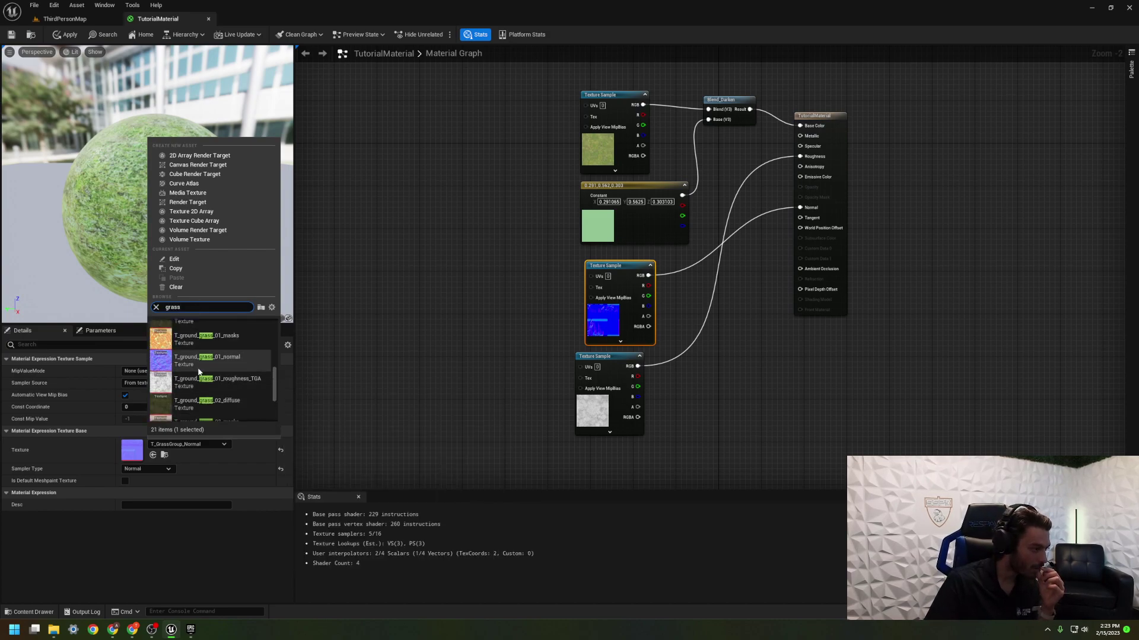
click(207, 329)
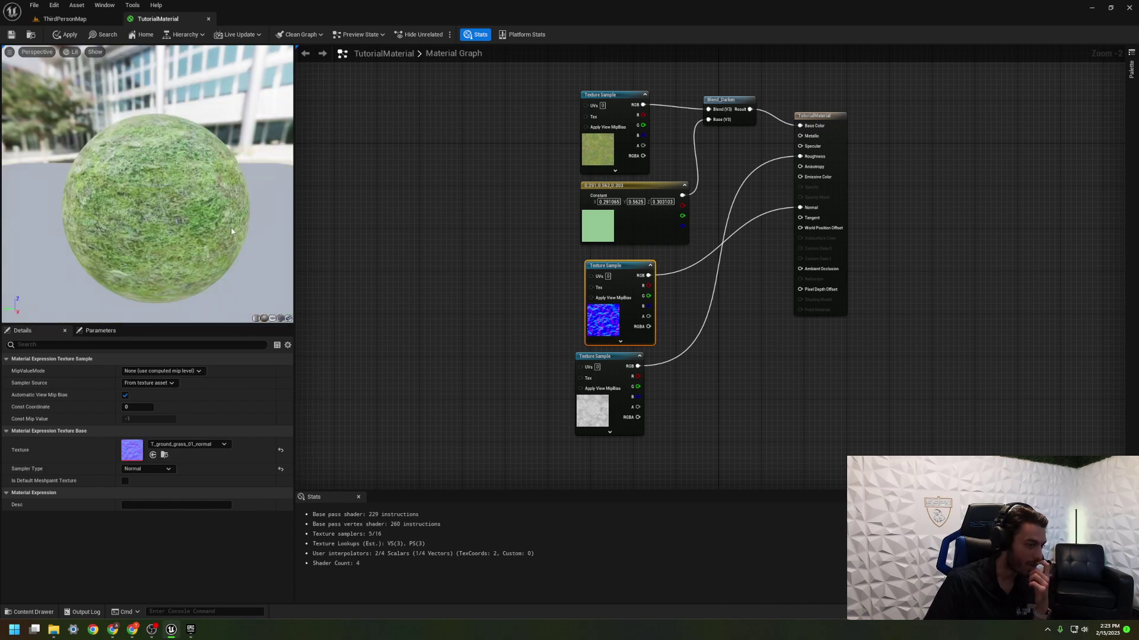
click(460, 278)
click(65, 19)
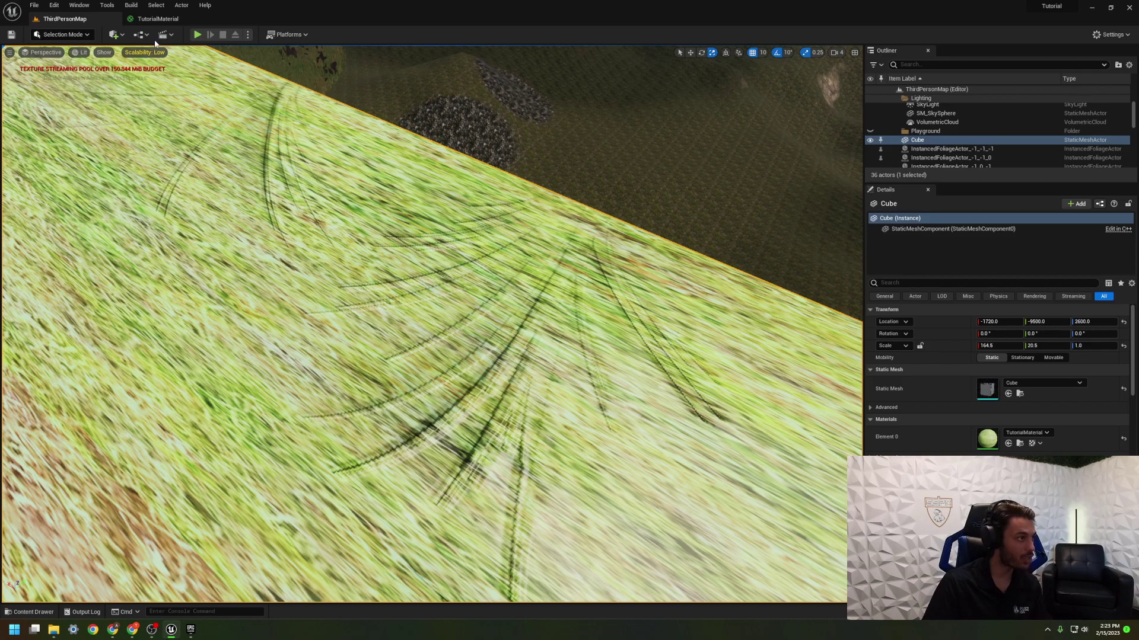
Search TutorialMaterial's list of available nodes for a UV or texture coordinate node
click(158, 19)
right_drag(338, 247, 591, 233)
scroll(591, 233, up, 1)
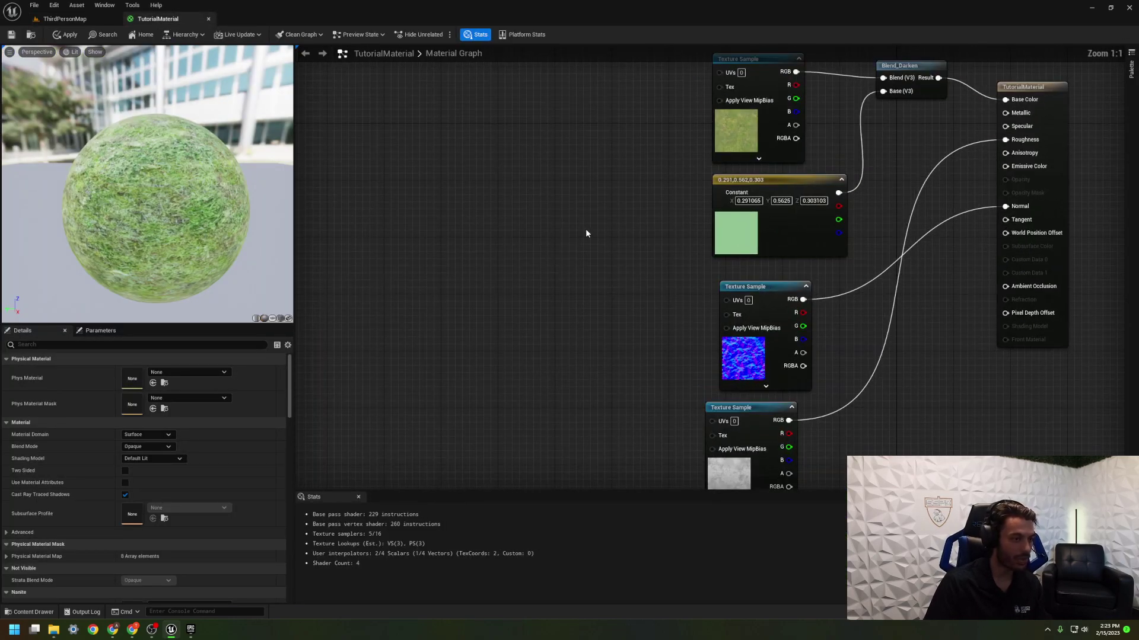
right_click(625, 184)
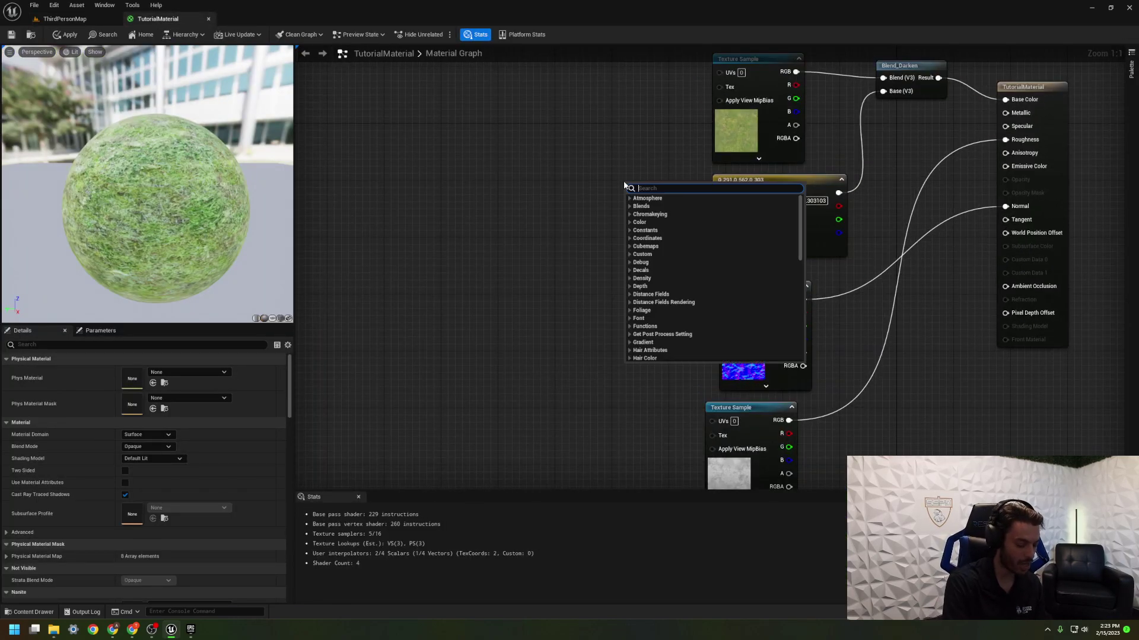
text(uvTi)
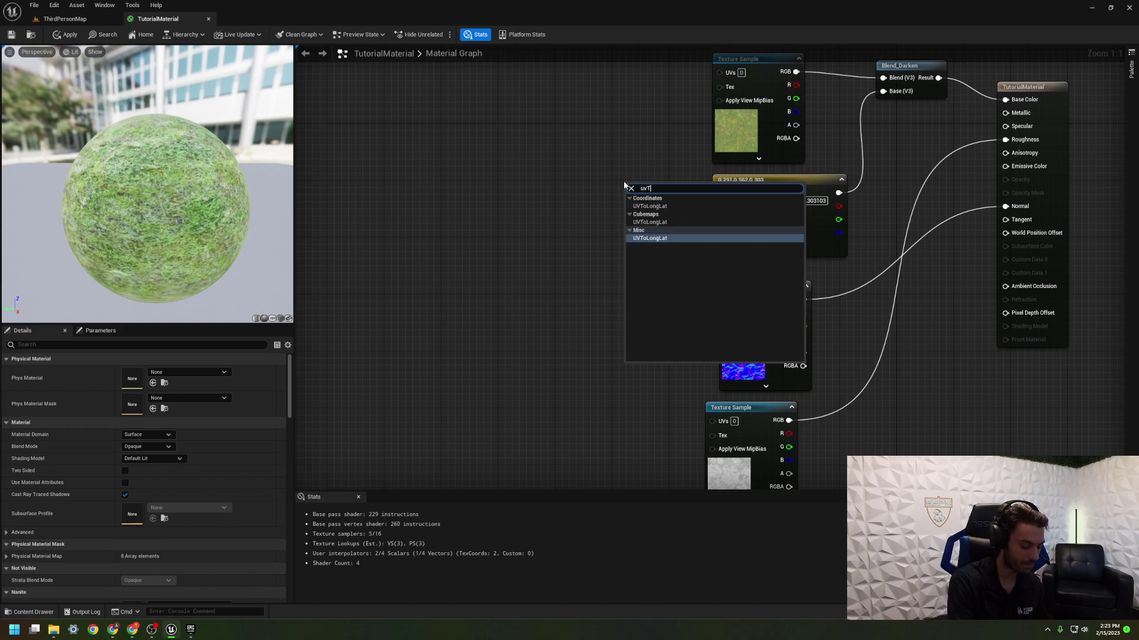
key(BackSpace)
key(BackSpace)
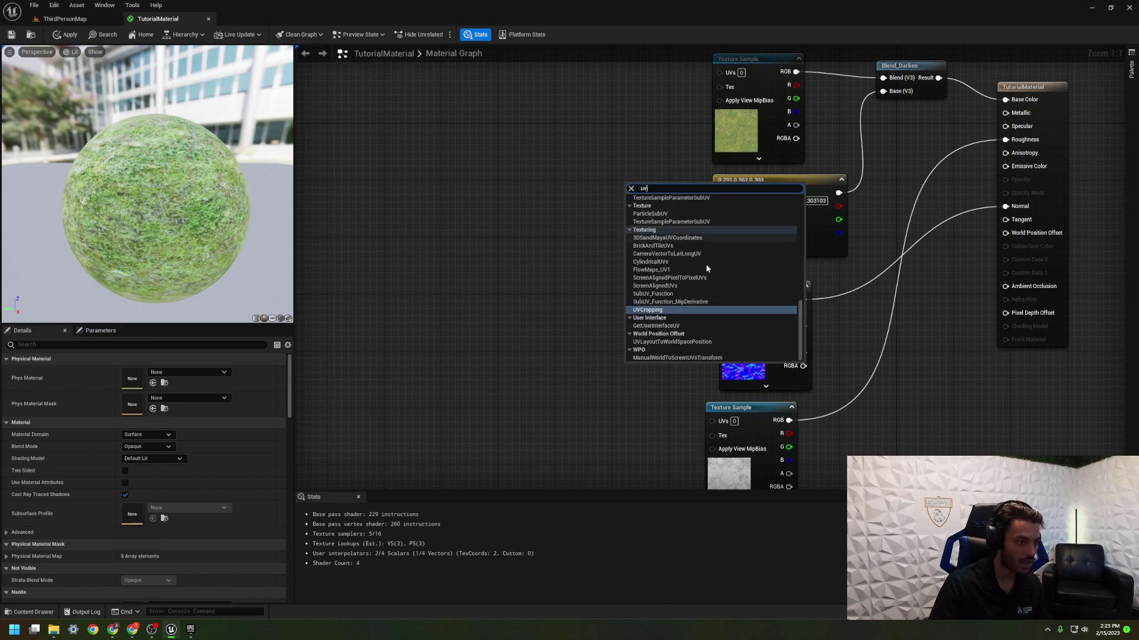
scroll(704, 315, up, 5)
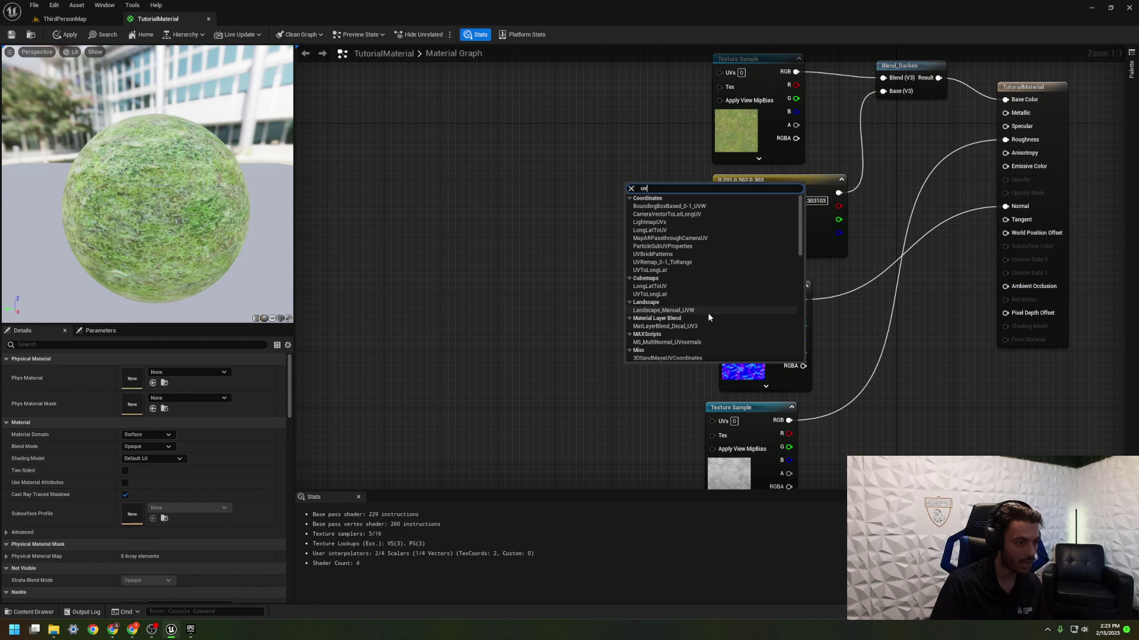
text(text)
key(ctrl+a)
text(text)
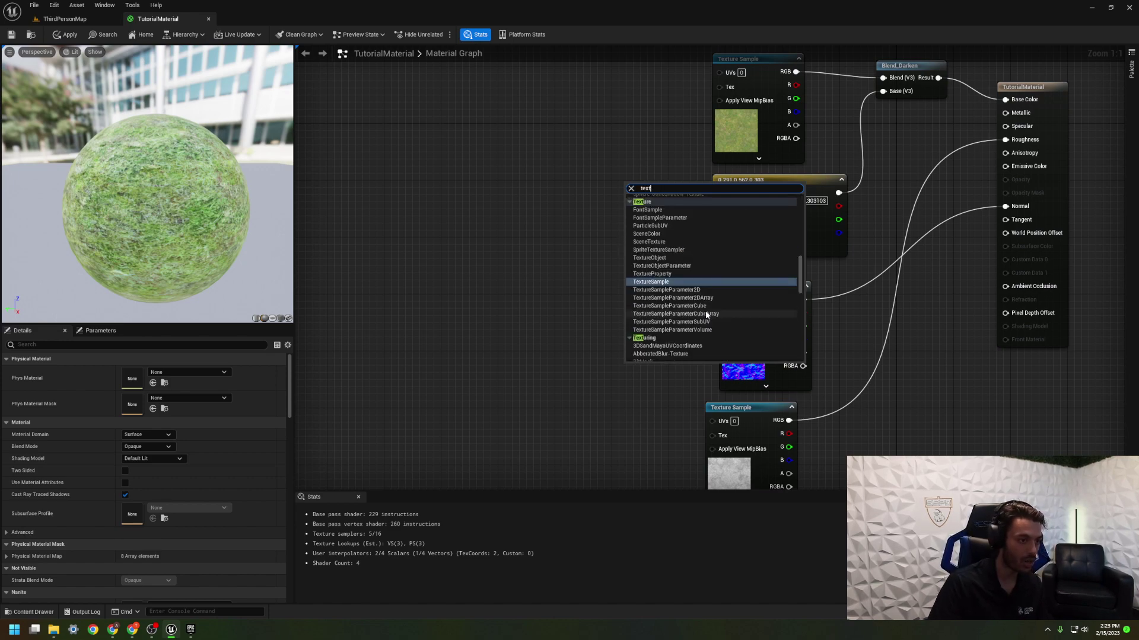
text(cor)
key(ctrl+a)
text(cor)
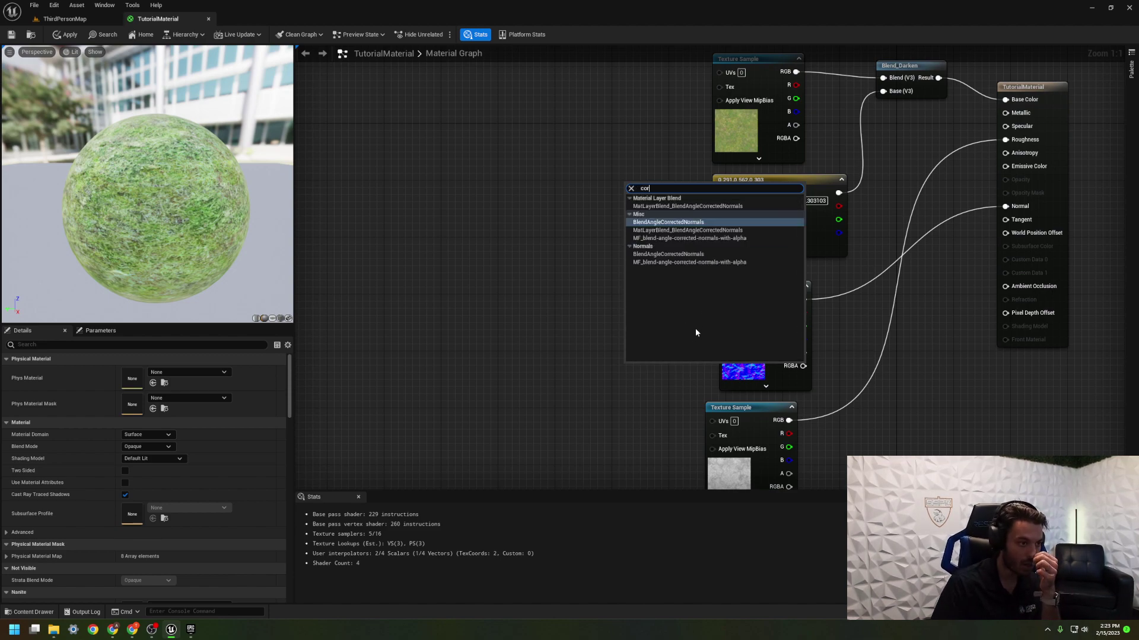
key(ctrl+a)
text(uv)
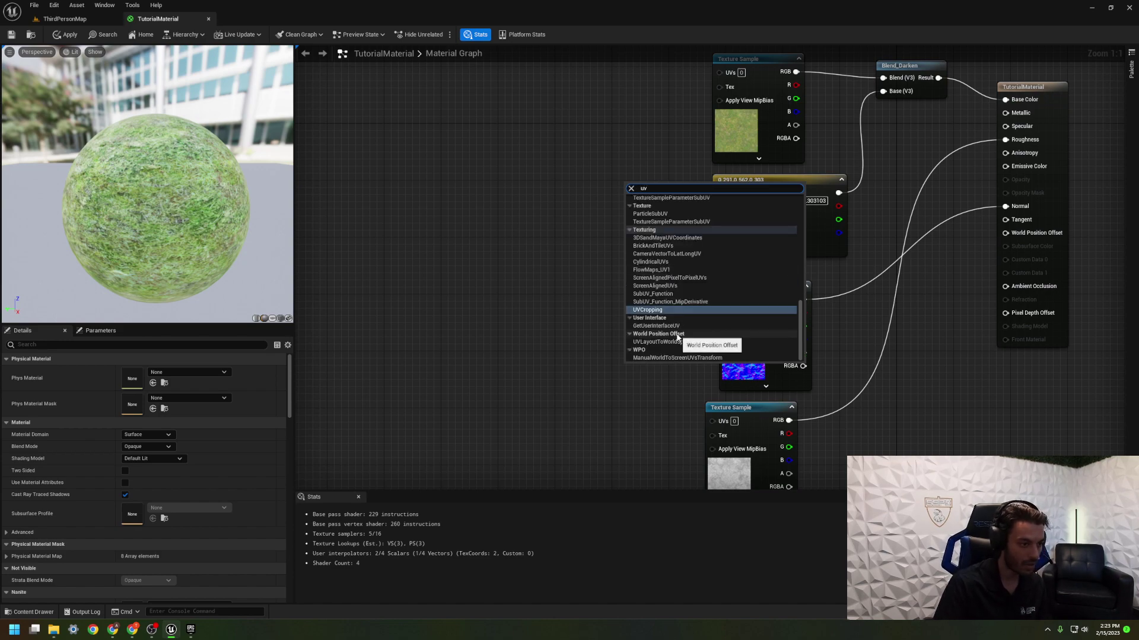
scroll(677, 333, up, 10)
scroll(680, 339, up, 3)
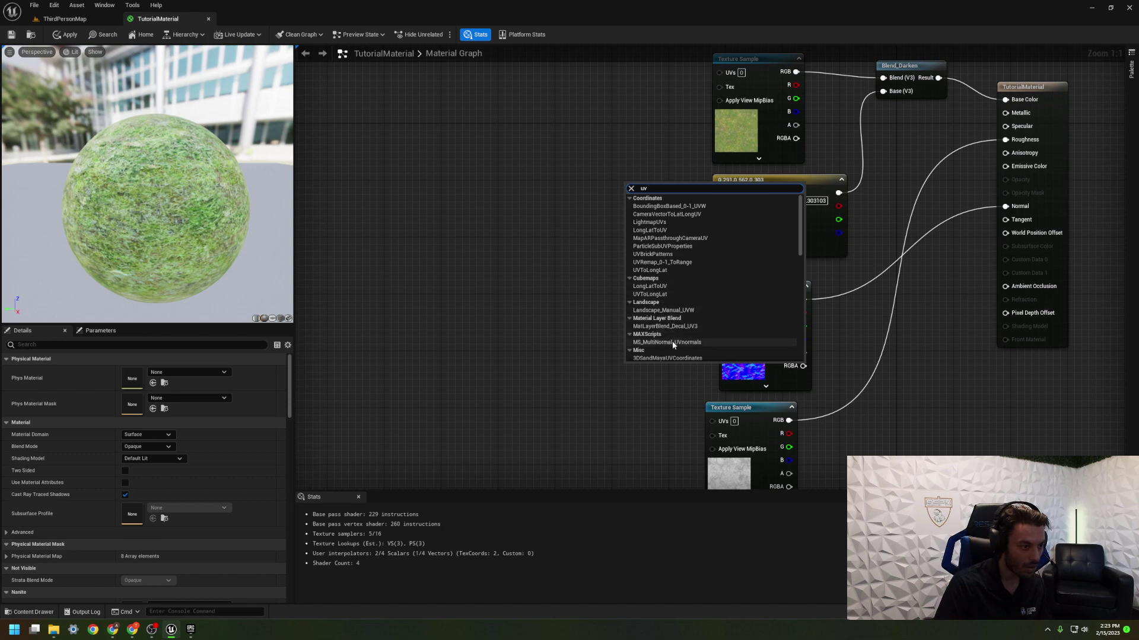
scroll(668, 252, down, 10)
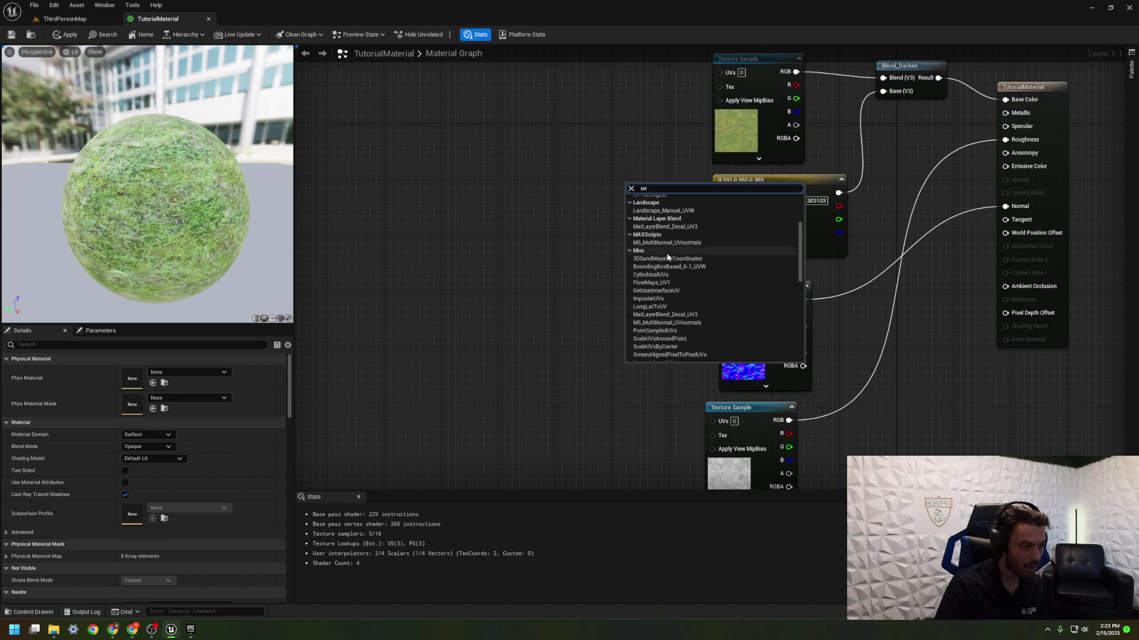
scroll(667, 256, down, 10)
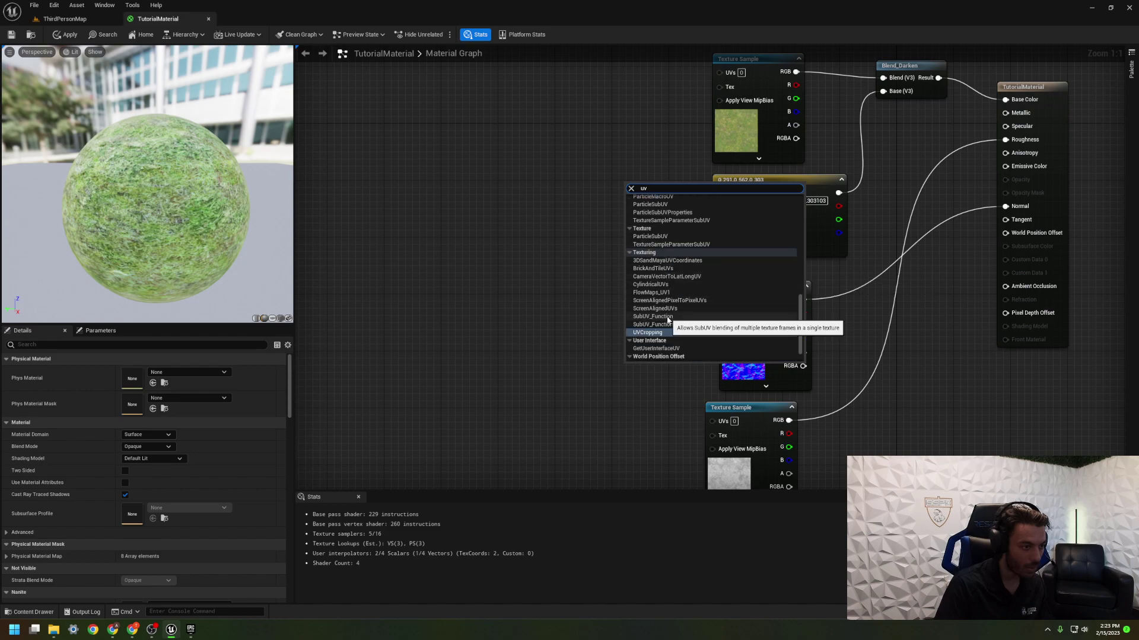
scroll(668, 320, down, 3)
click(470, 327)
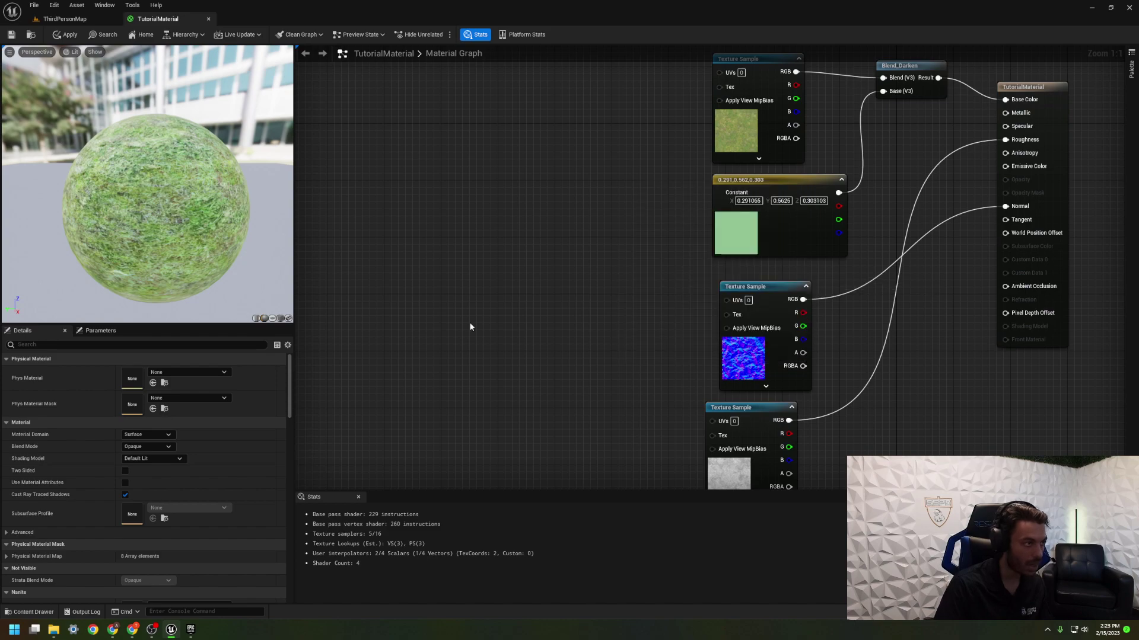
Search the project's Content folder for "mat" and open M_cliff_Large_Top_Material as a reference
click(59, 19)
key(ctrl+space)
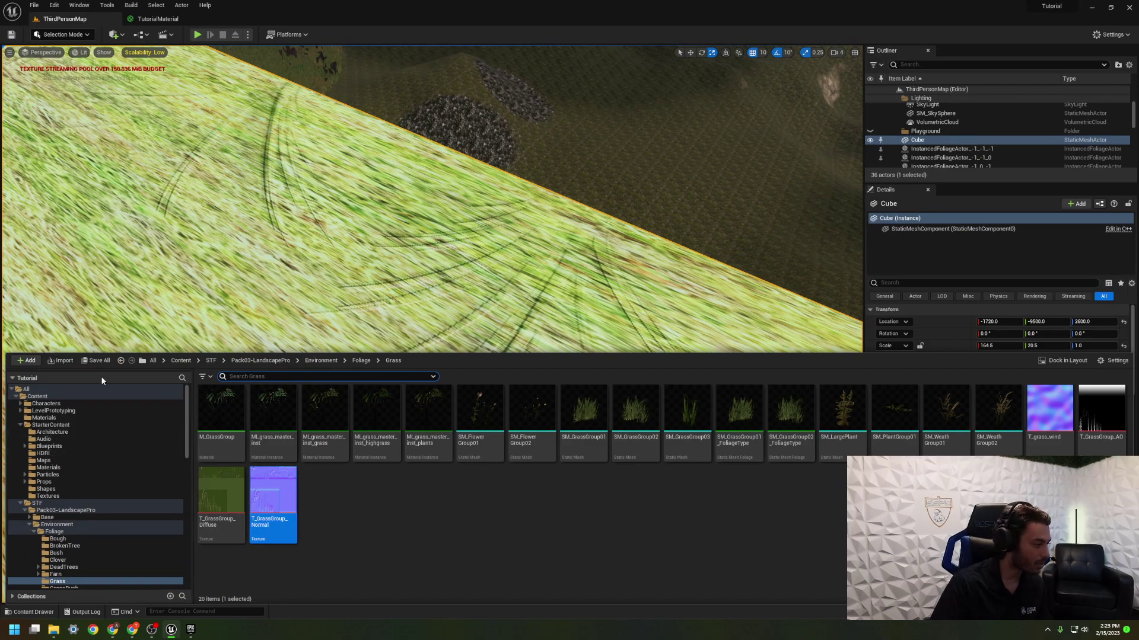
click(60, 396)
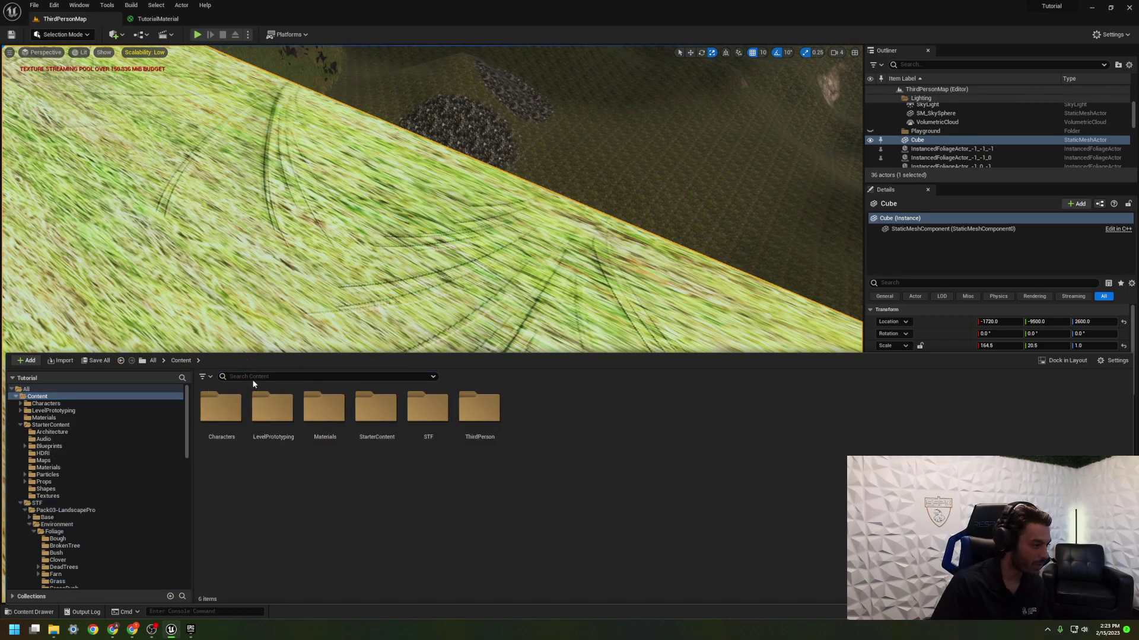
click(252, 379)
text(matyer)
key(BackSpace)
key(BackSpace)
key(BackSpace)
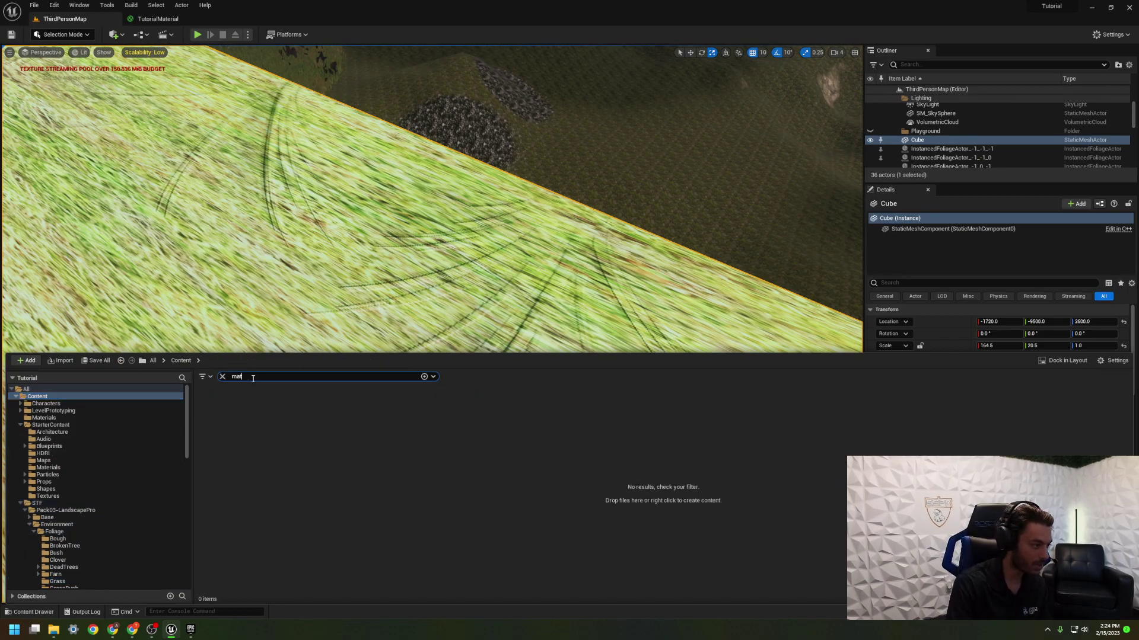
double_click(665, 505)
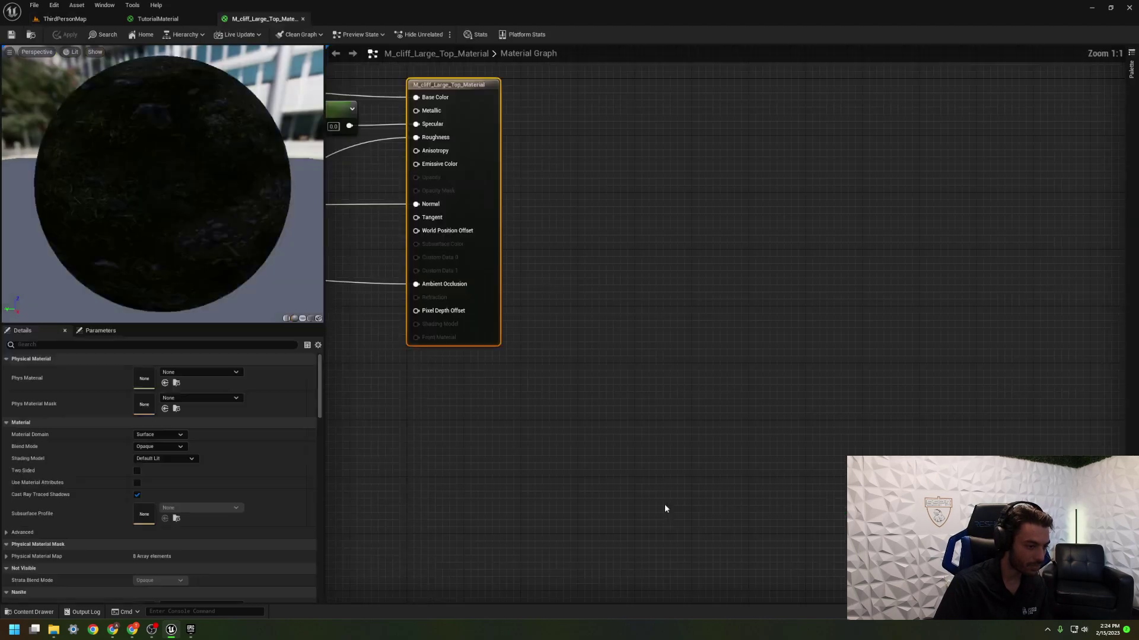
Move the TexCoord node in the cliff material's graph clear of the Scale parameter
right_drag(418, 400, 785, 354)
click(639, 293)
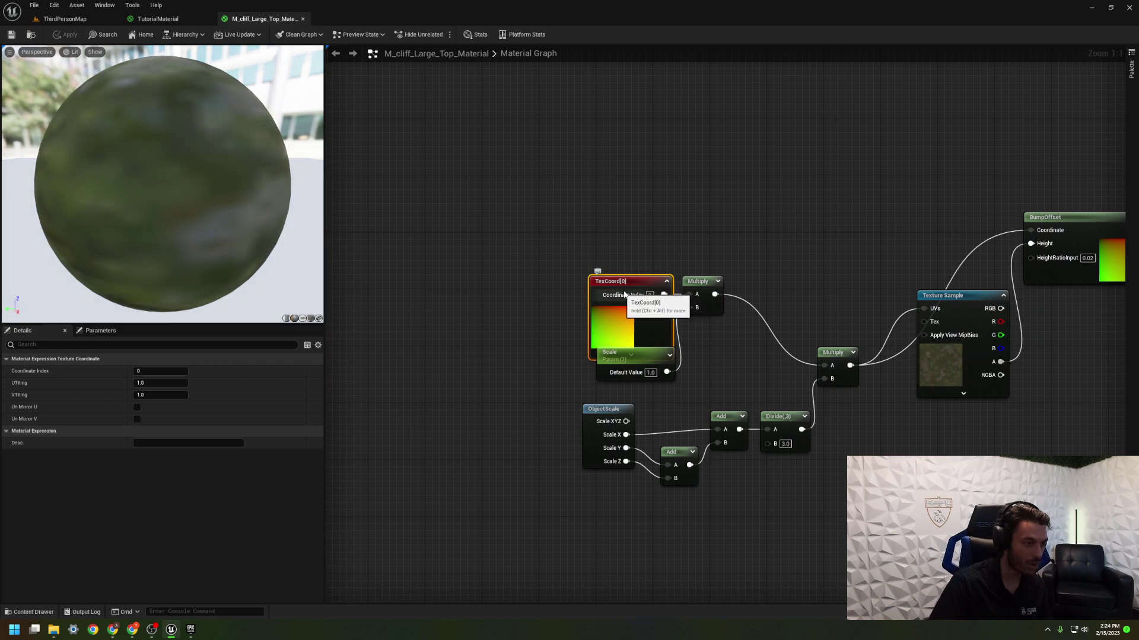
drag(639, 293, 605, 259)
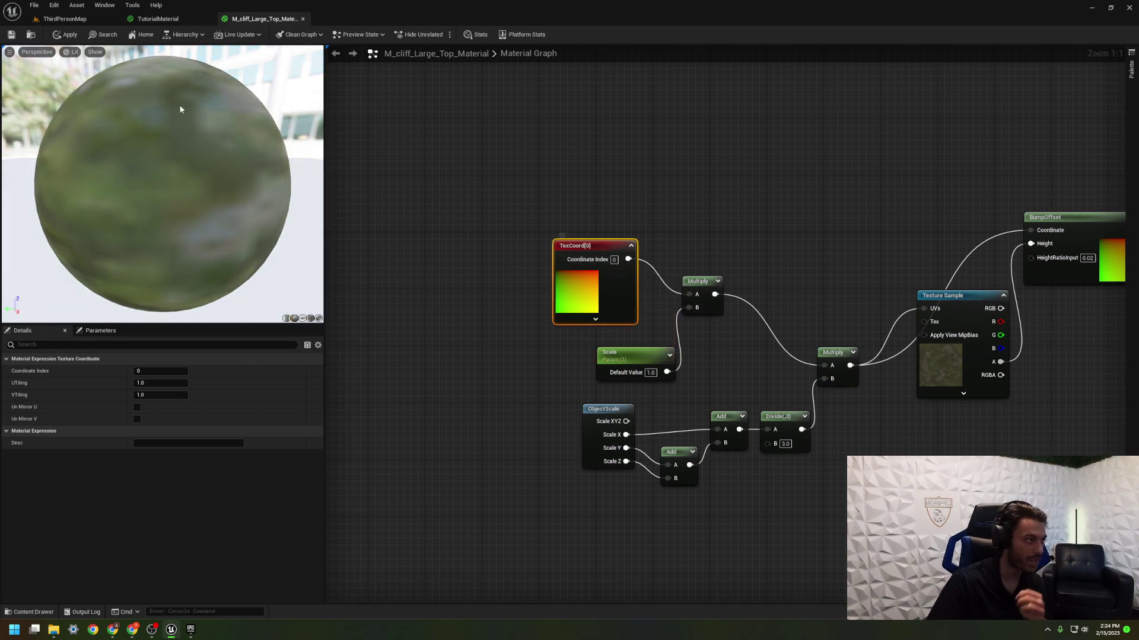
Add a TextureCoordinate node to TutorialMaterial's graph and place it well to the left of the texture nodes
click(158, 18)
right_click(594, 265)
text(tex)
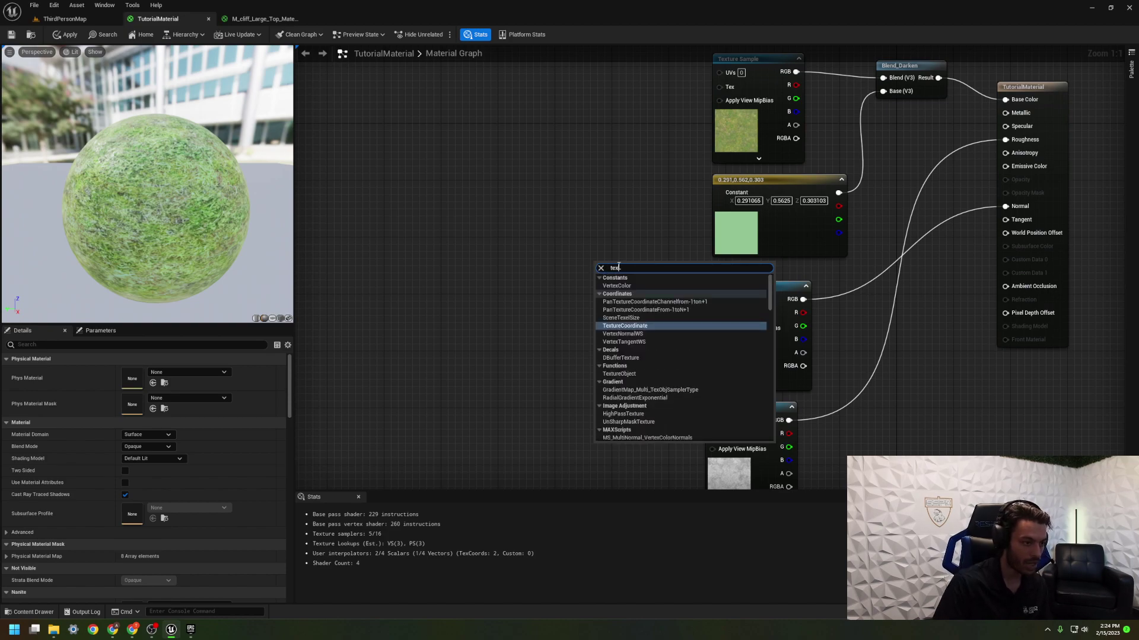
click(647, 327)
drag(601, 277, 445, 151)
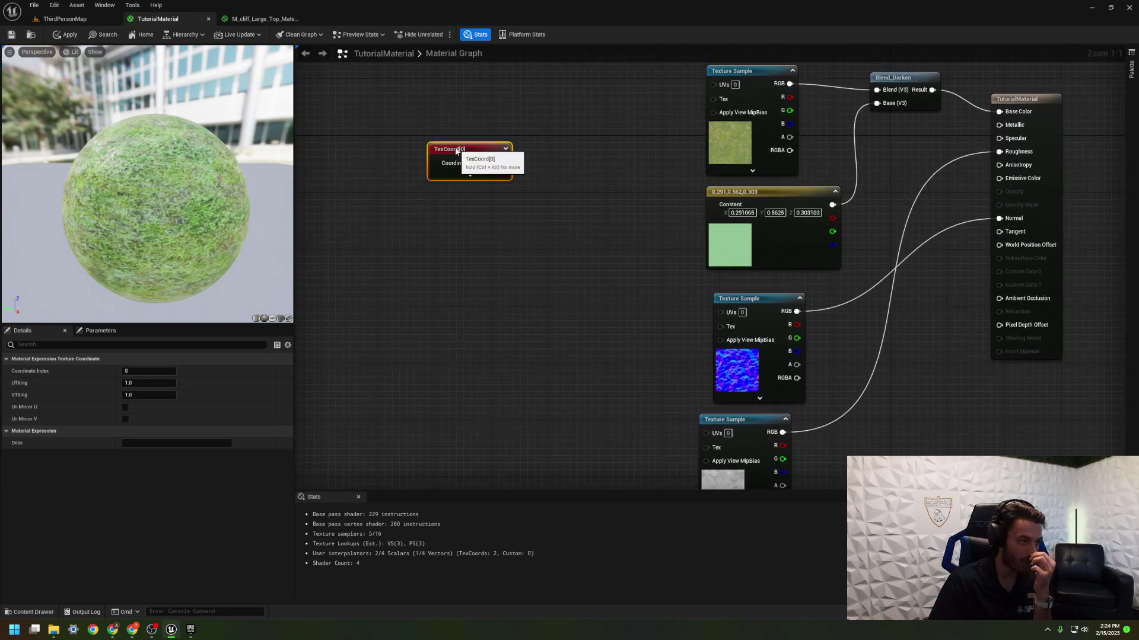
click(517, 284)
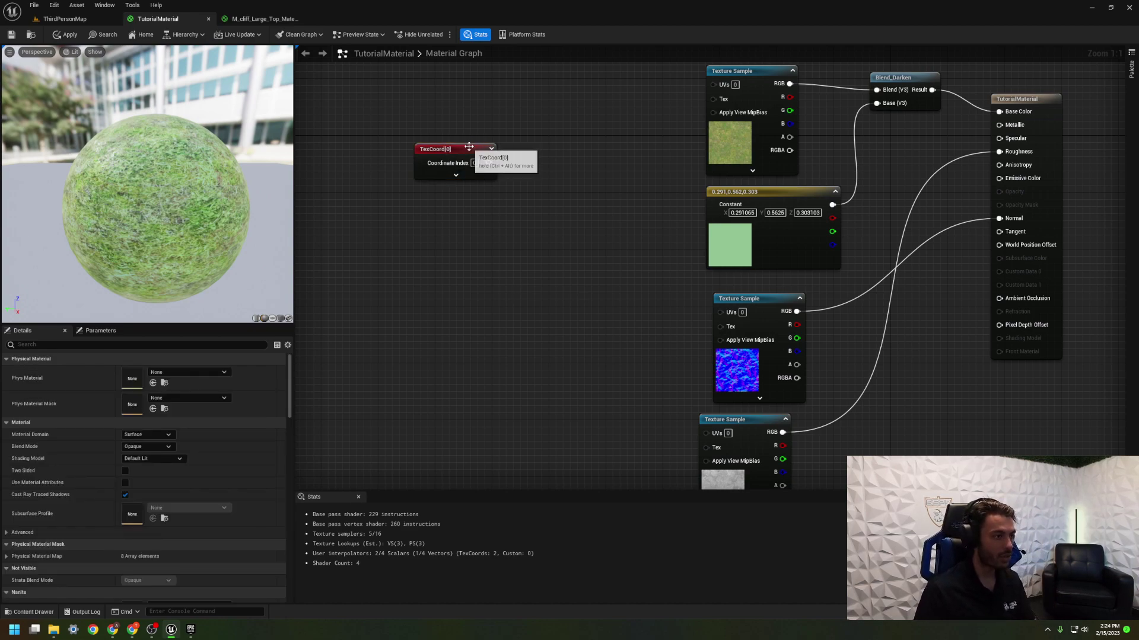
Add a Multiply node and feed its A input from TexCoord and its B input from a new Constant
right_click(571, 211)
text(multiply)
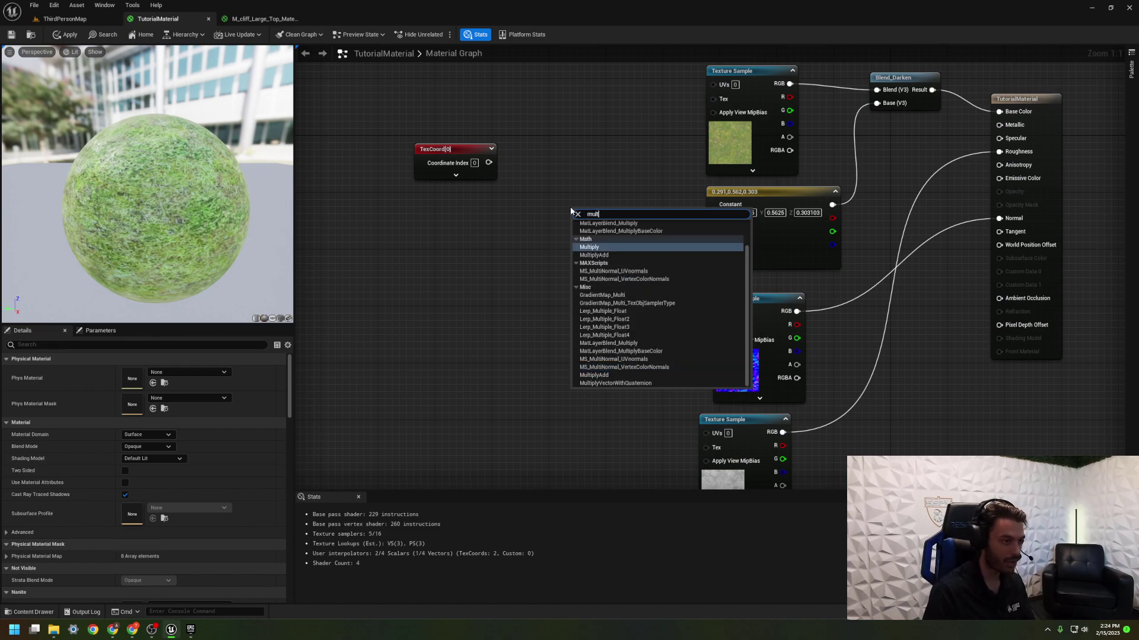
key(Return)
drag(587, 215, 587, 151)
drag(489, 162, 493, 162)
drag(573, 168, 579, 163)
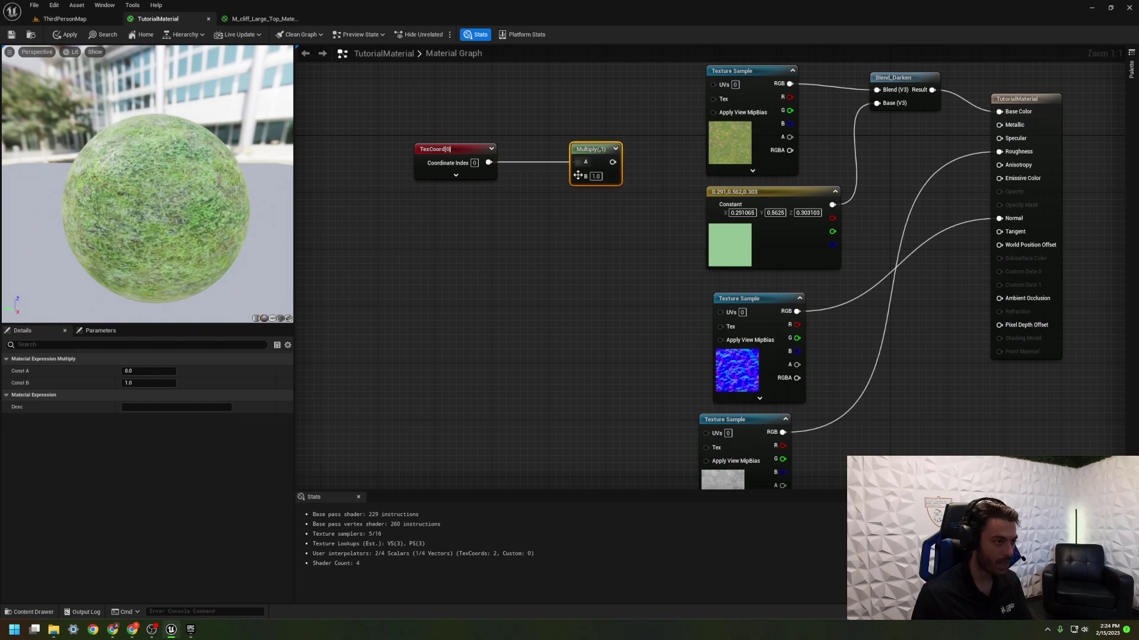
click(436, 254)
drag(491, 280, 577, 176)
Connect the Multiply output to the UVs inputs of the color, normal and roughness Texture Samples
right_drag(623, 273, 585, 336)
drag(571, 225, 678, 147)
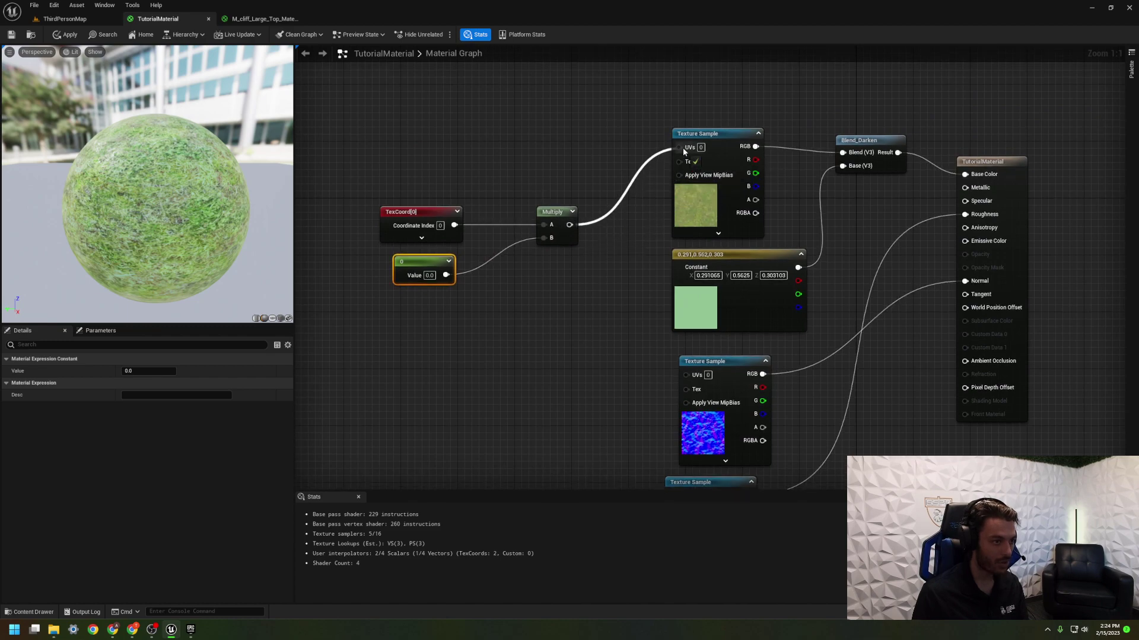
drag(569, 225, 686, 375)
right_drag(602, 272, 605, 128)
drag(573, 81, 676, 359)
Set the value of the Constant feeding the Multiply node to 1
right_drag(569, 316, 544, 442)
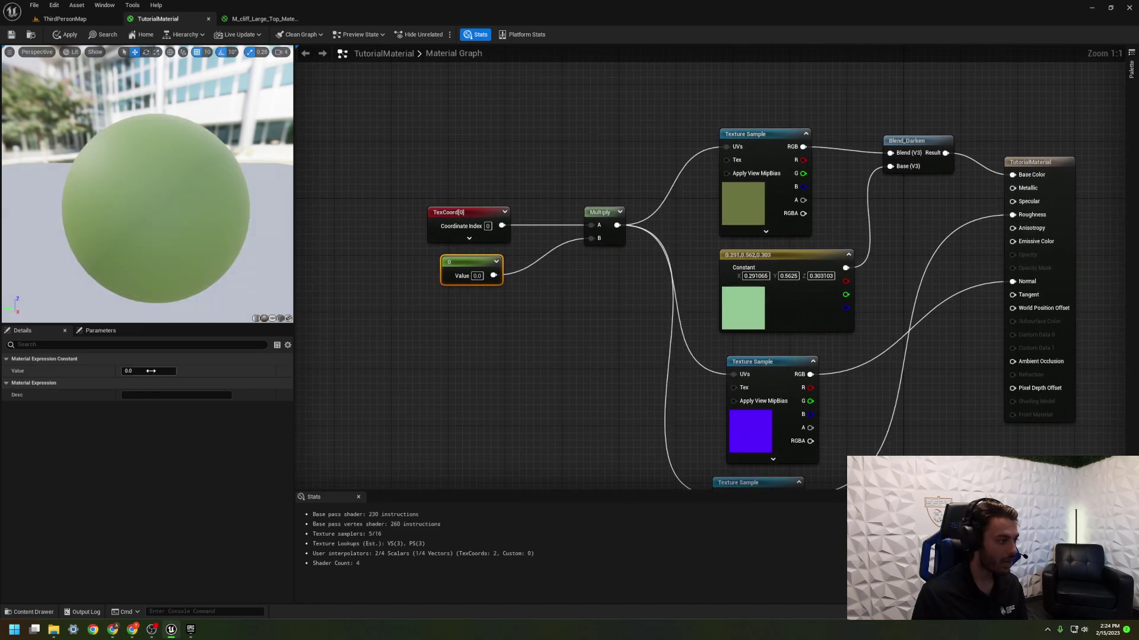
text(1)
key(Return)
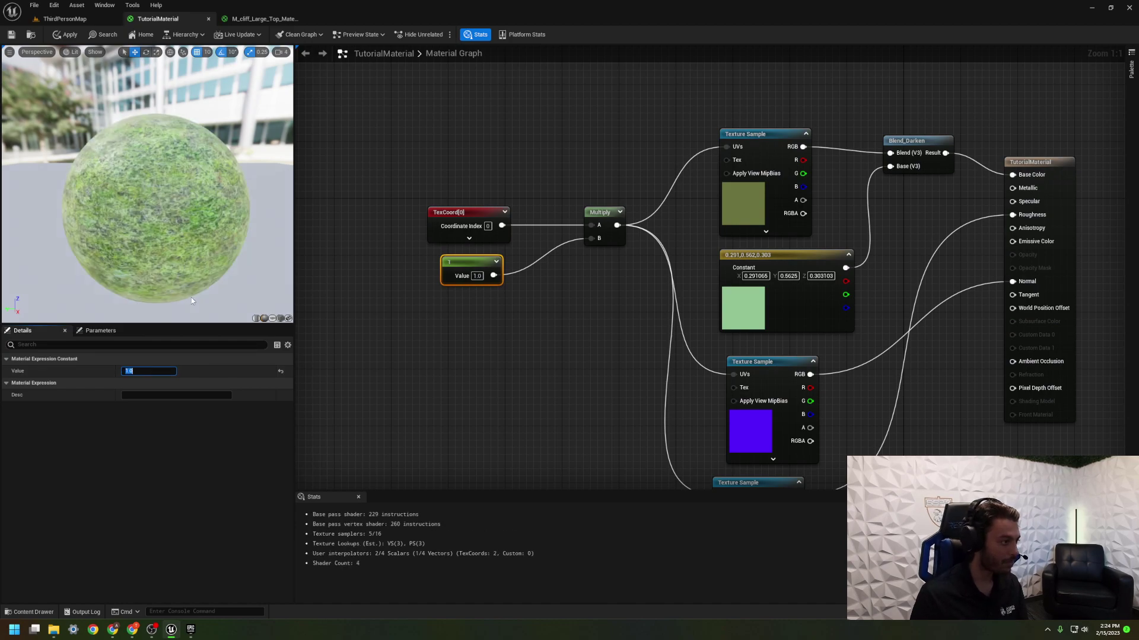
Try 2 and 3 as the value of the Constant feeding the Multiply node in TutorialMaterial
click(477, 276)
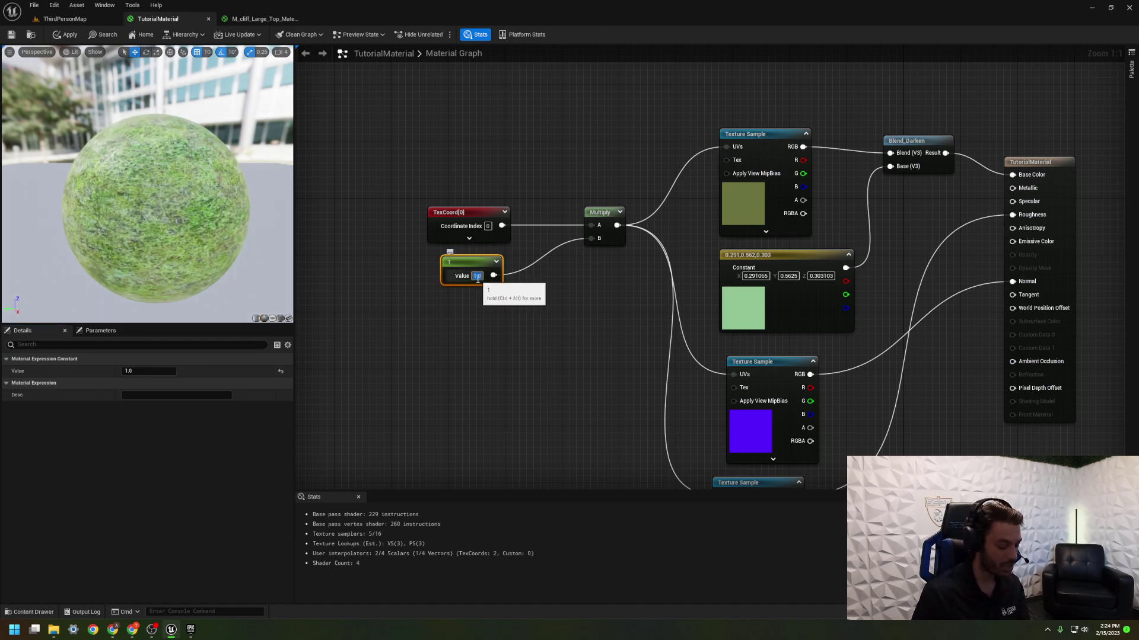
text(2)
key(Return)
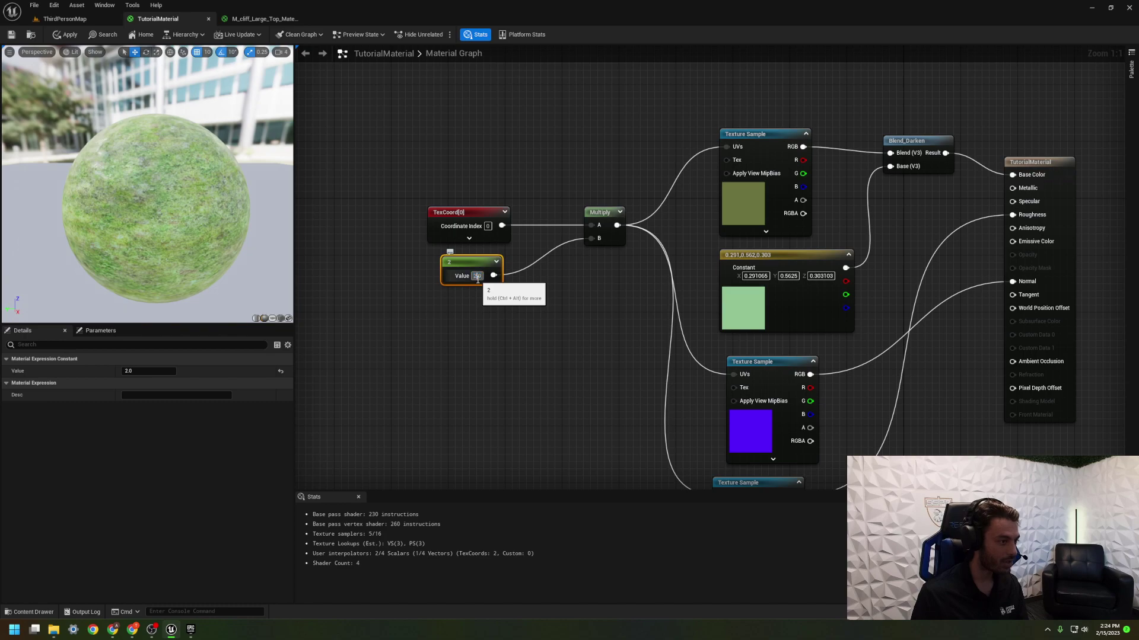
click(479, 277)
drag(481, 276, 468, 277)
text(3)
key(Return)
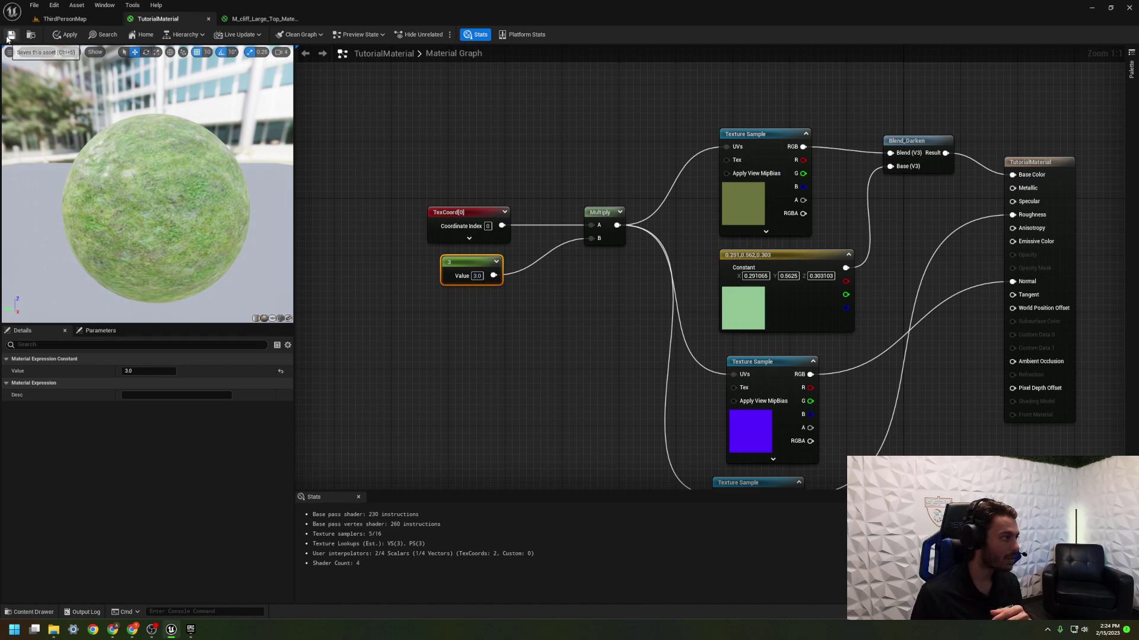
Save TutorialMaterial and inspect the grass tiling on the large cube in ThirdPersonMap from several angles
key(ctrl+s)
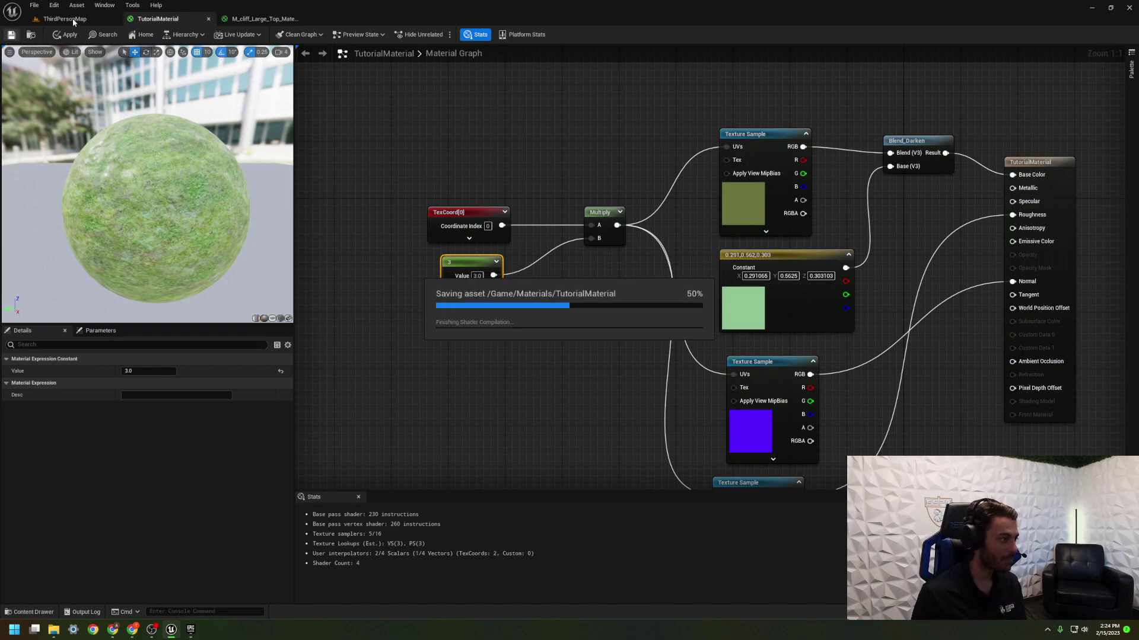
click(65, 18)
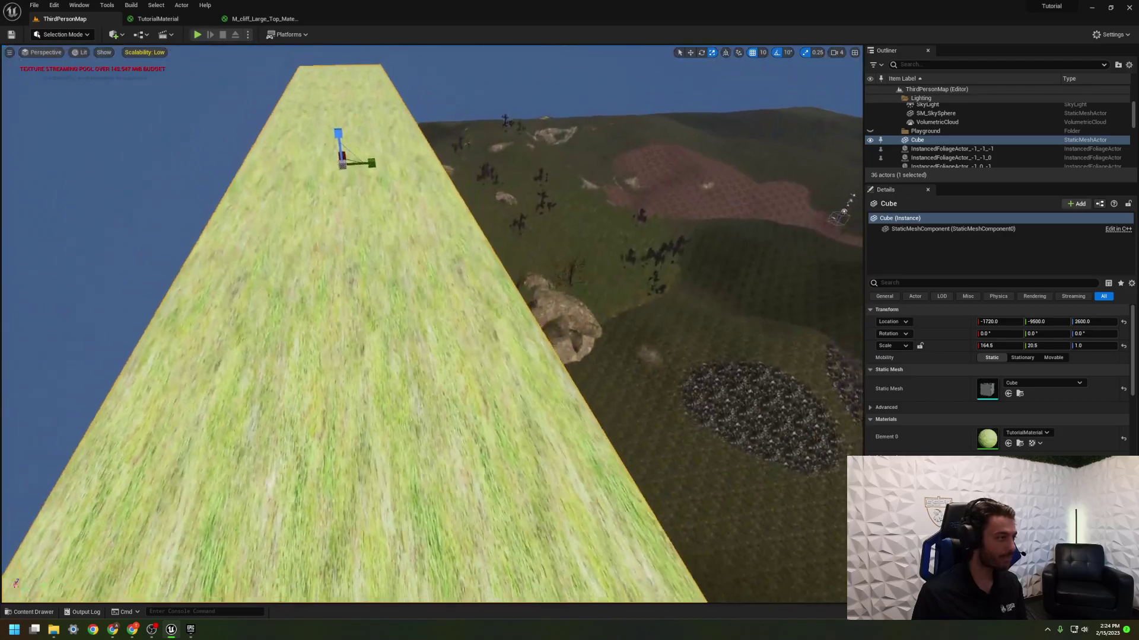
right_drag(432, 324, 634, 313)
key(w)
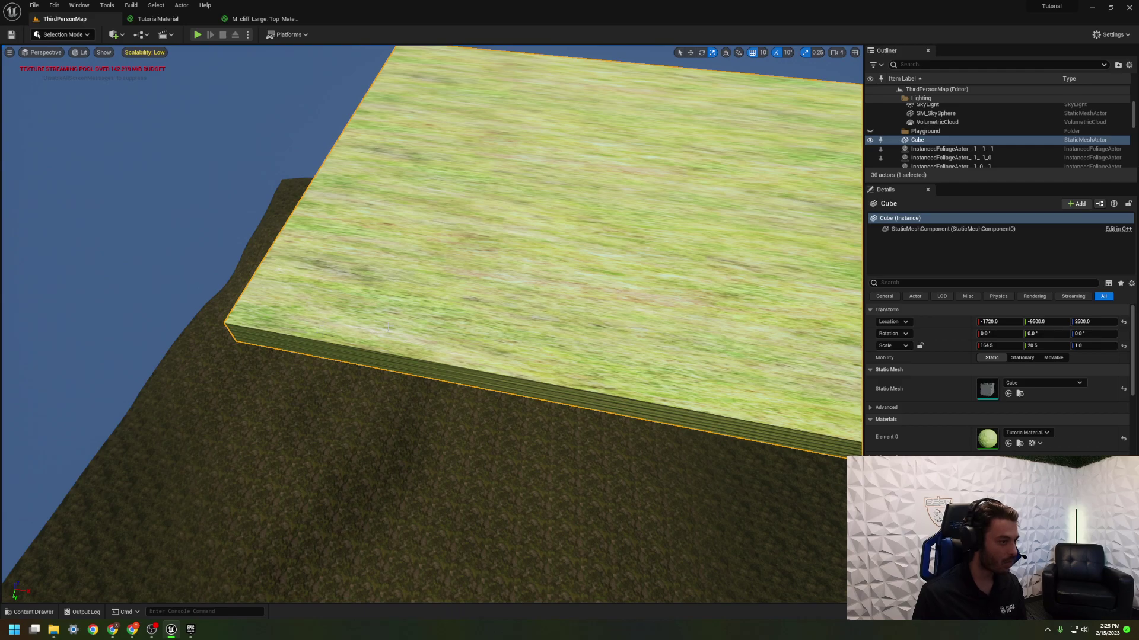
right_drag(140, 49, 208, 92)
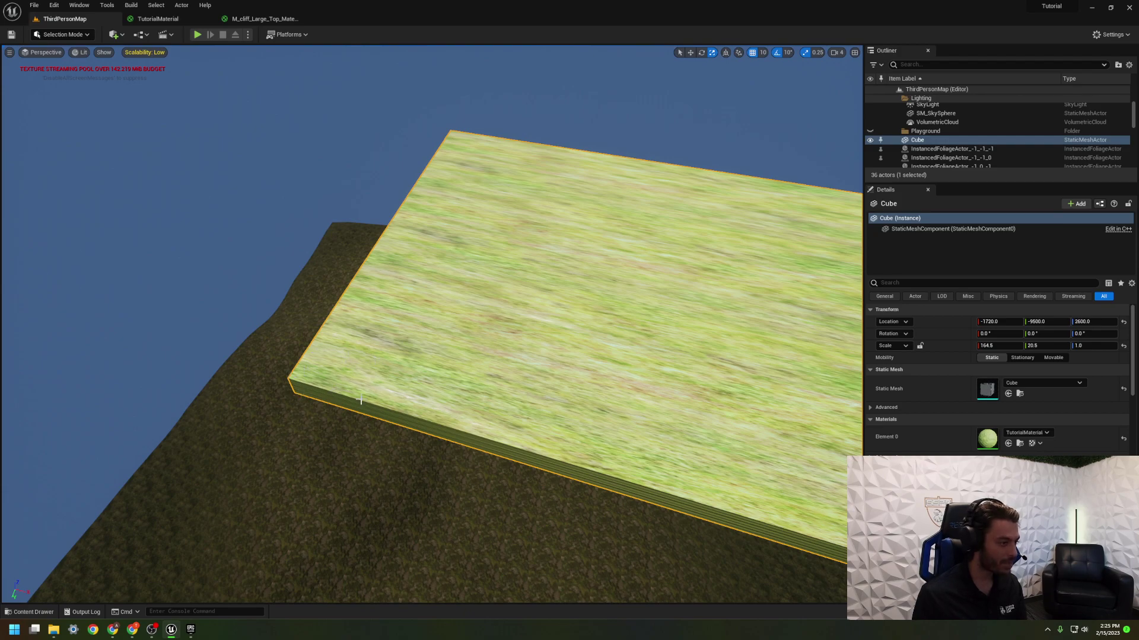
right_drag(422, 412, 418, 413)
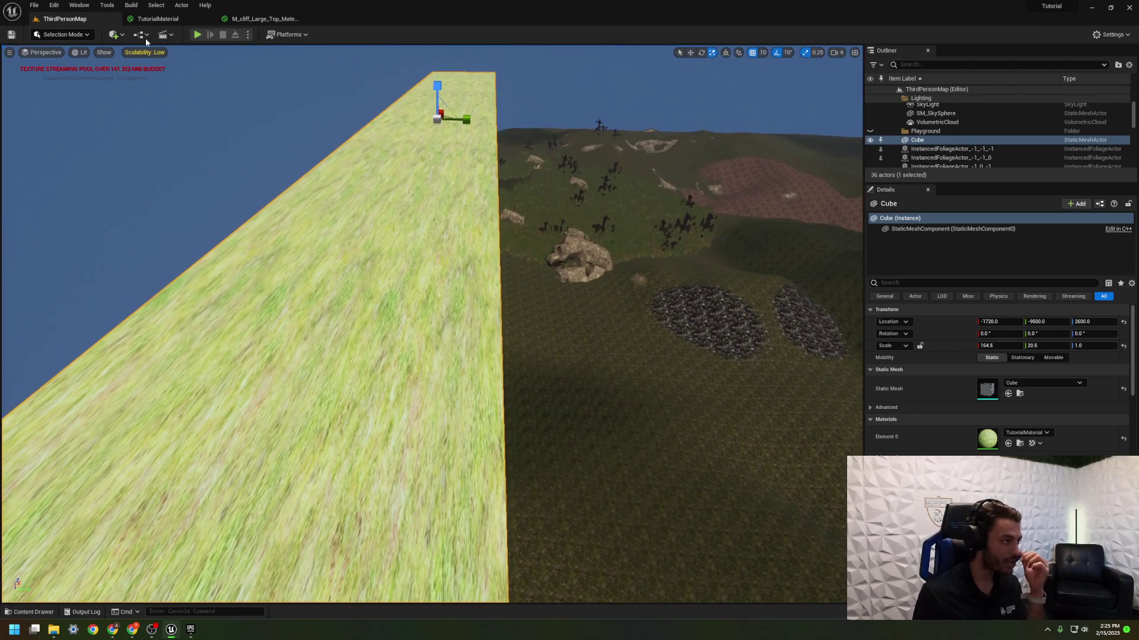
Set the value of the Constant feeding TutorialMaterial's Multiply node to 20 and save the material
click(157, 18)
click(476, 276)
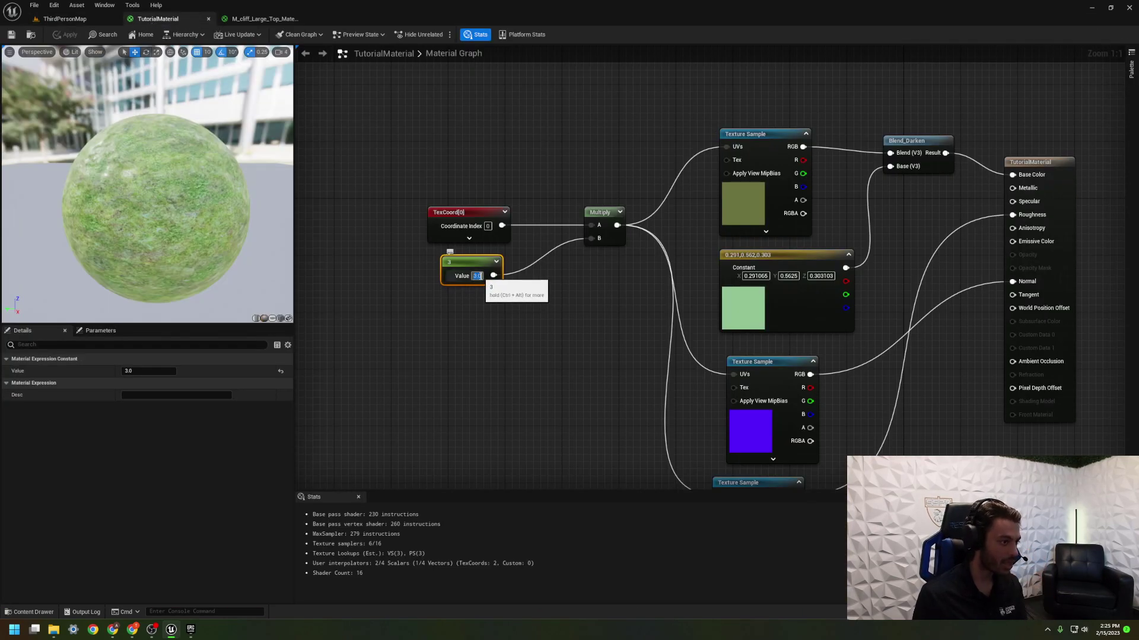
text(20)
key(Return)
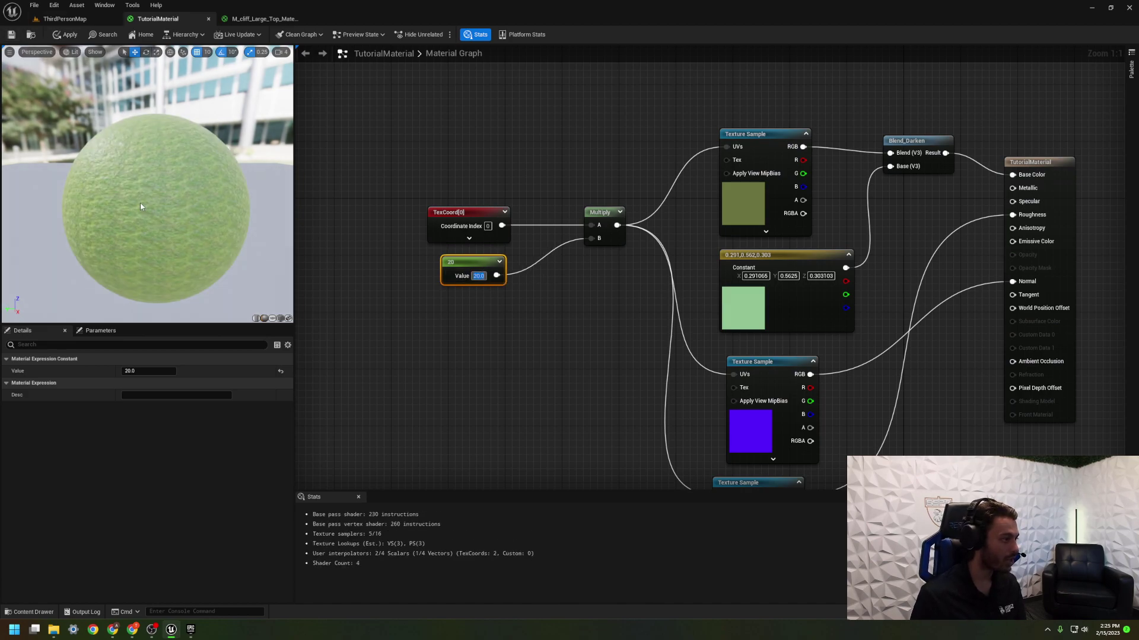
scroll(140, 206, up, 5)
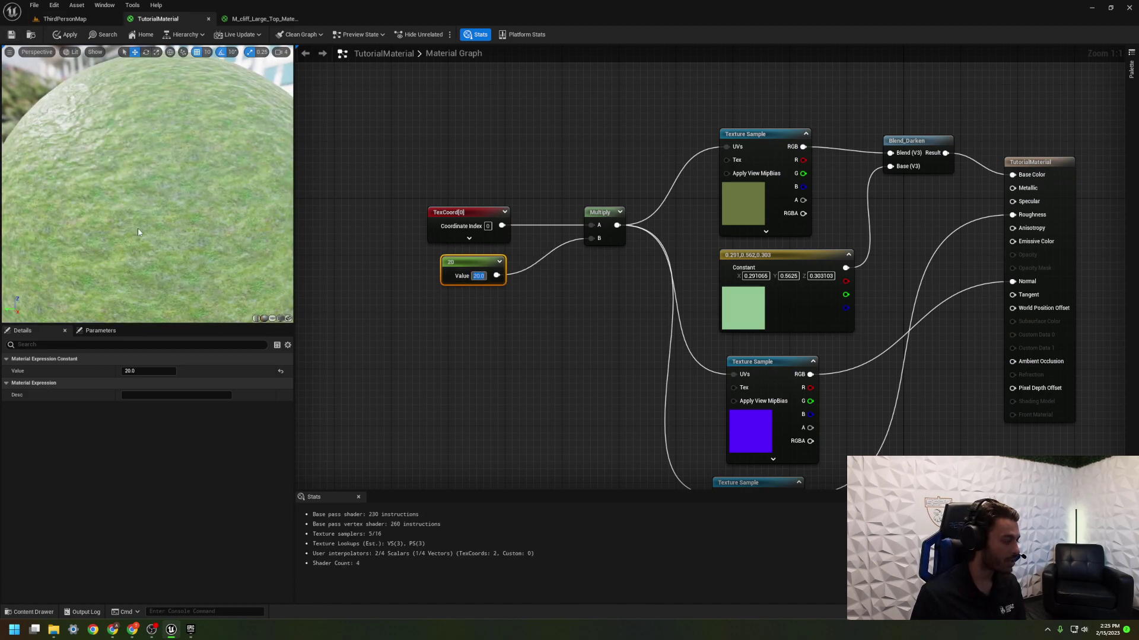
key(ctrl+s)
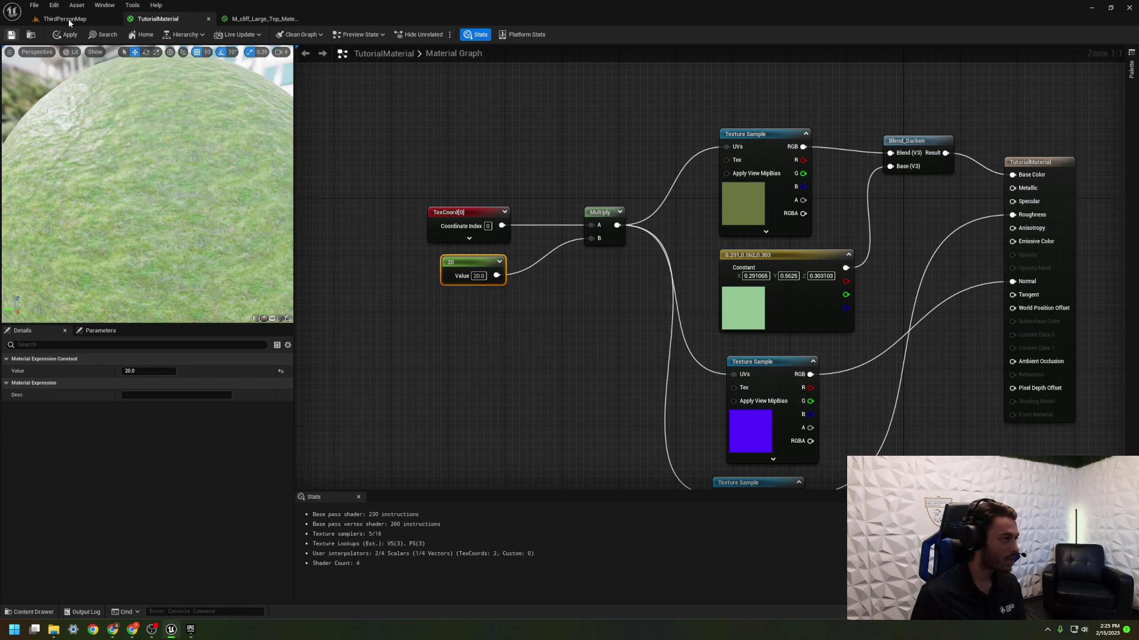
Stretch the cube in ThirdPersonMap to a Y scale of 110, and clear the asset search for "mat"
click(65, 18)
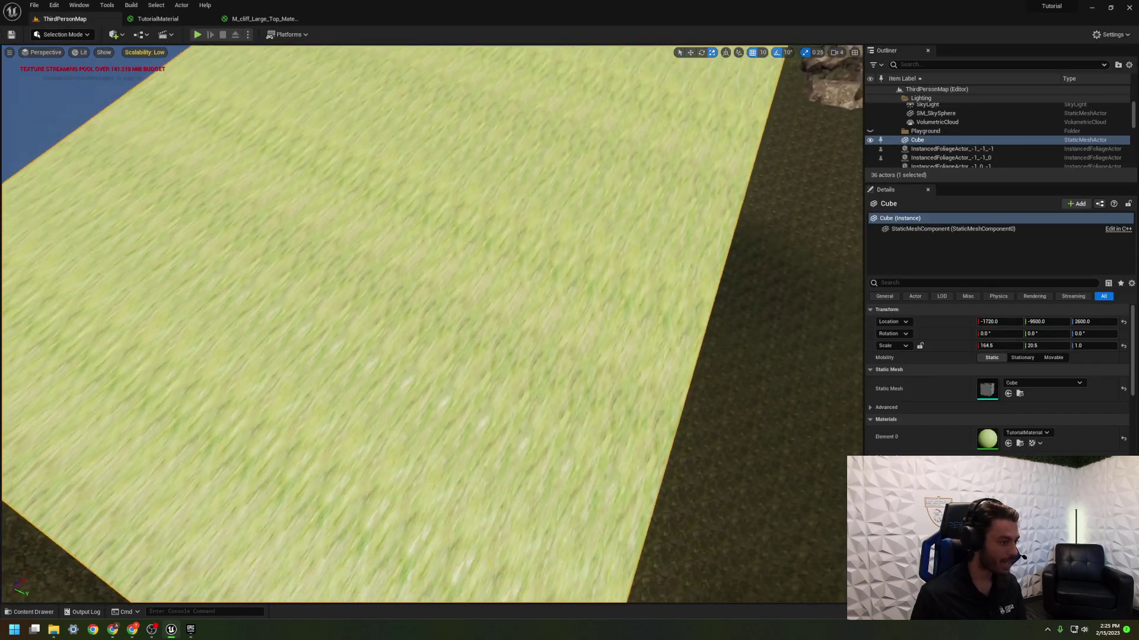
right_drag(431, 320, 459, 293)
drag(444, 110, 520, 111)
right_drag(521, 111, 540, 125)
key(ctrl+space)
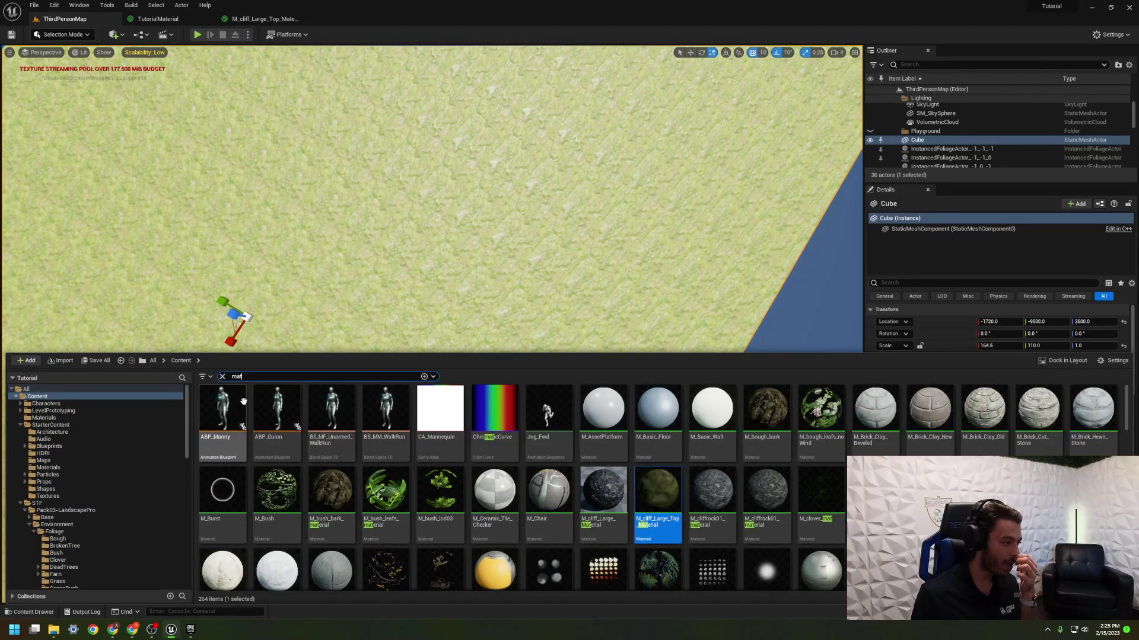
click(254, 377)
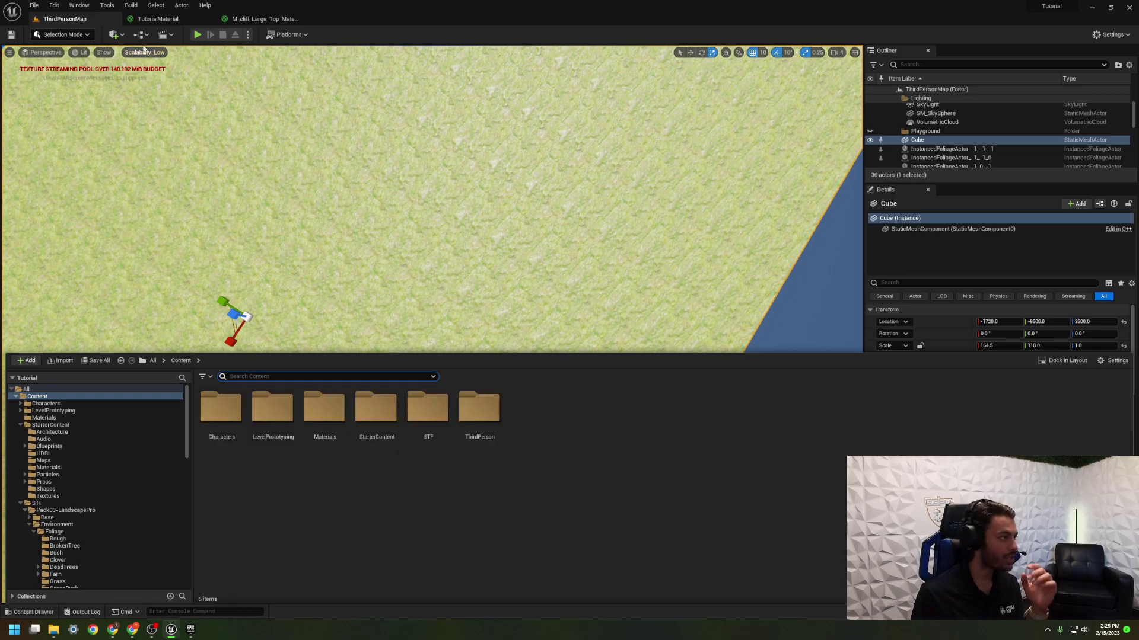
Try 1 and 0 as the tiling Constant in TutorialMaterial and compare them on the preview sphere
click(158, 18)
click(478, 276)
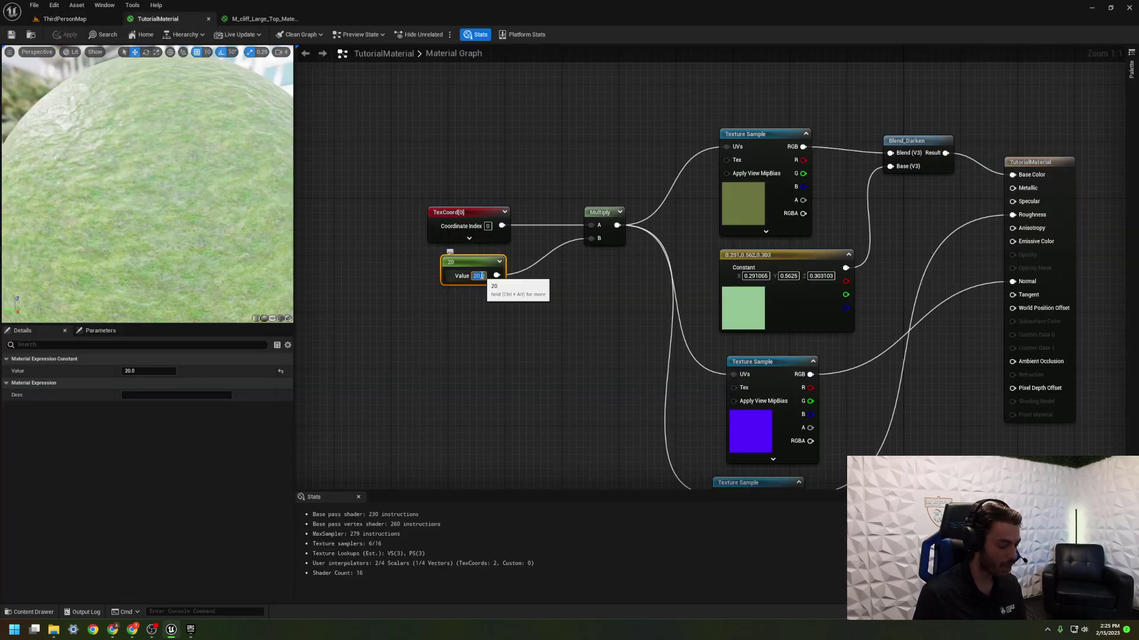
text(1)
key(Return)
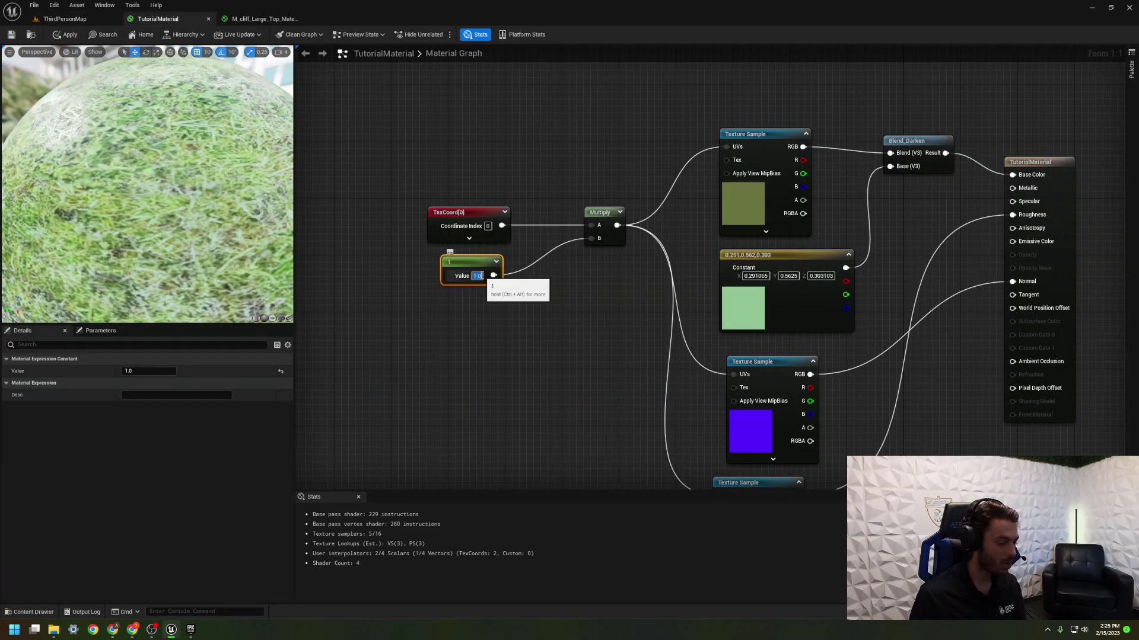
text(0)
key(Return)
scroll(210, 202, down, 5)
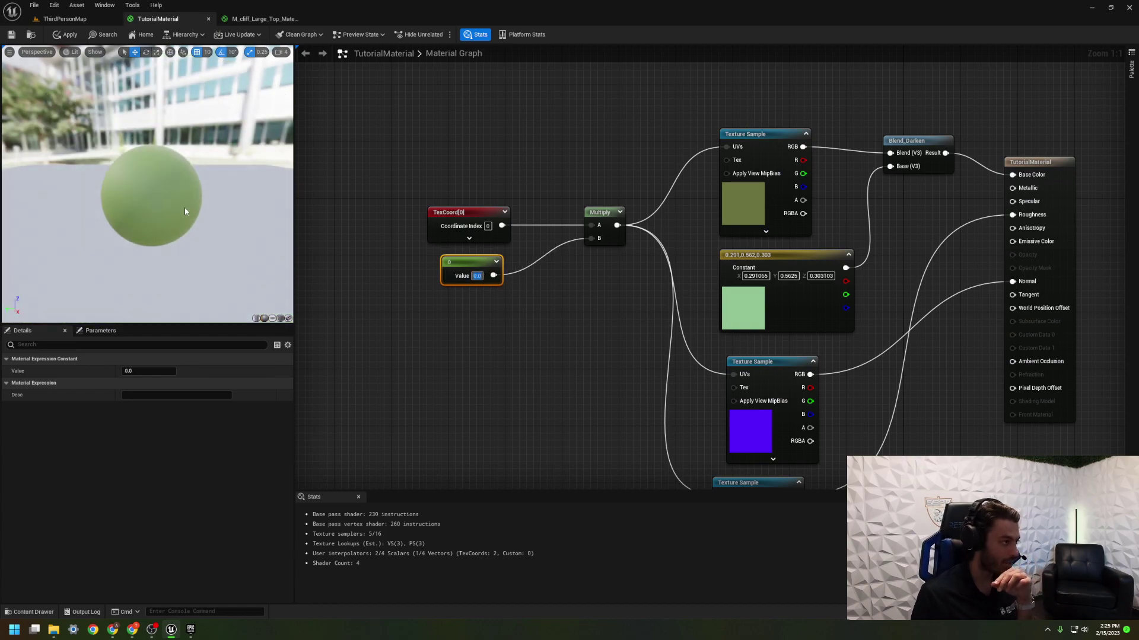
Set the tiling Constant to 1, save TutorialMaterial, and inspect the cube's grass surface in ThirdPersonMap
text(1)
key(Return)
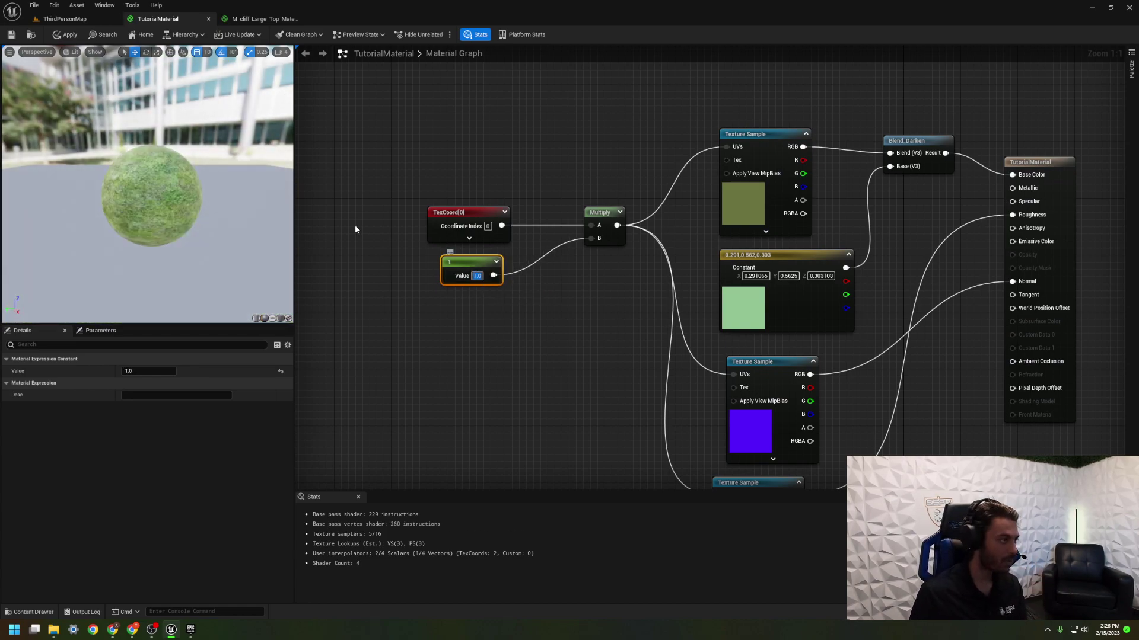
click(11, 35)
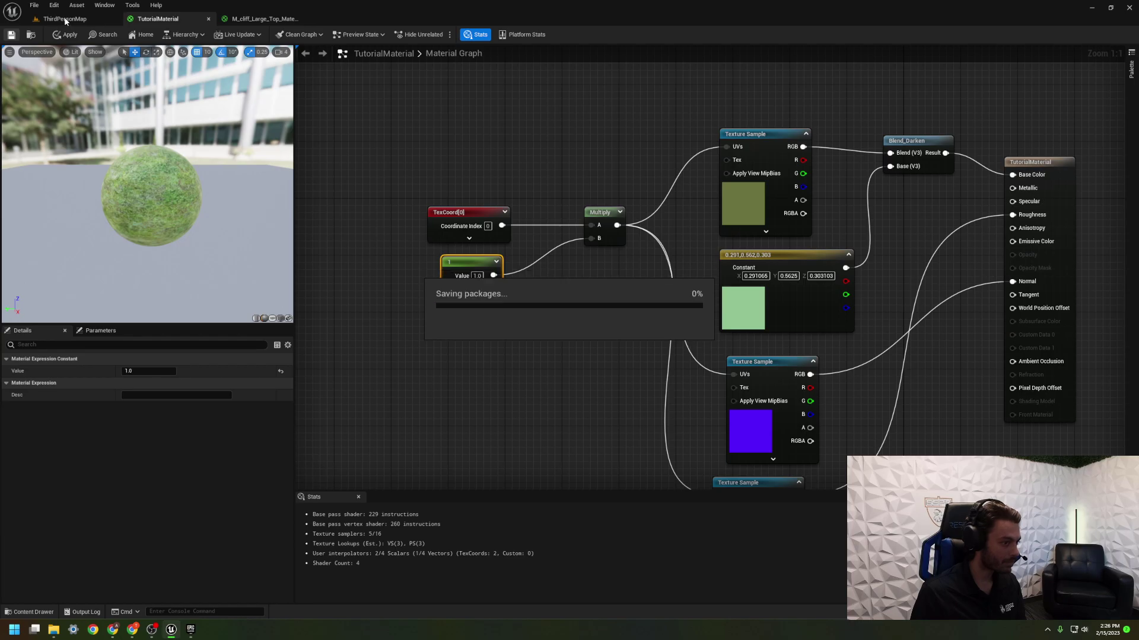
click(66, 19)
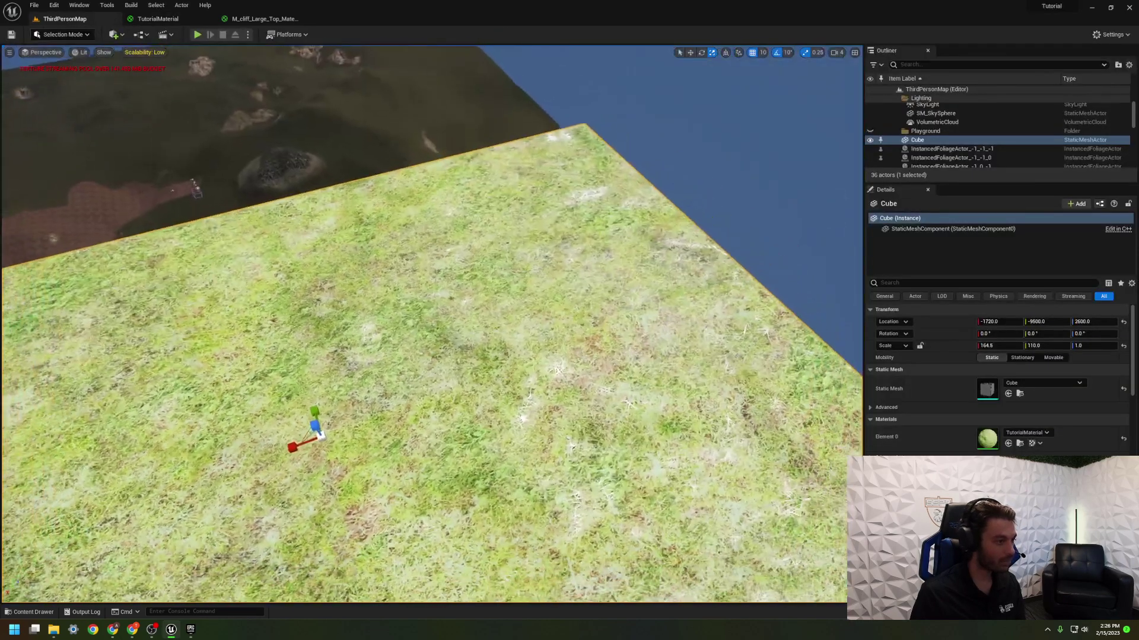
right_drag(432, 324, 548, 353)
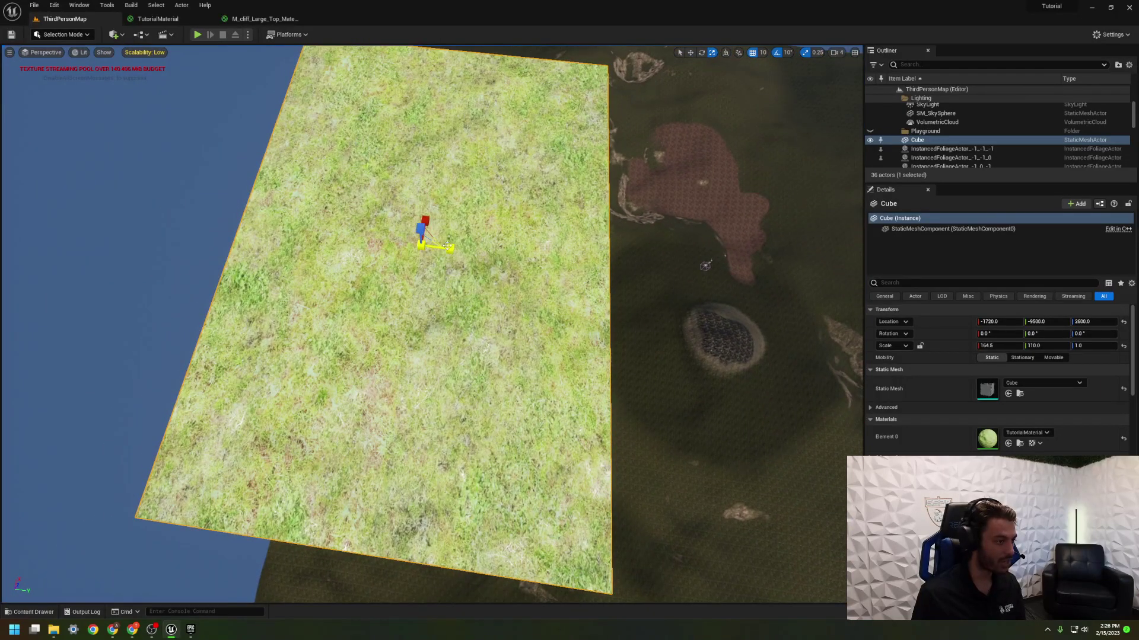
Expand the TexCoord node in TutorialMaterial to show its tiling options and move it up clear of the Constant
click(172, 19)
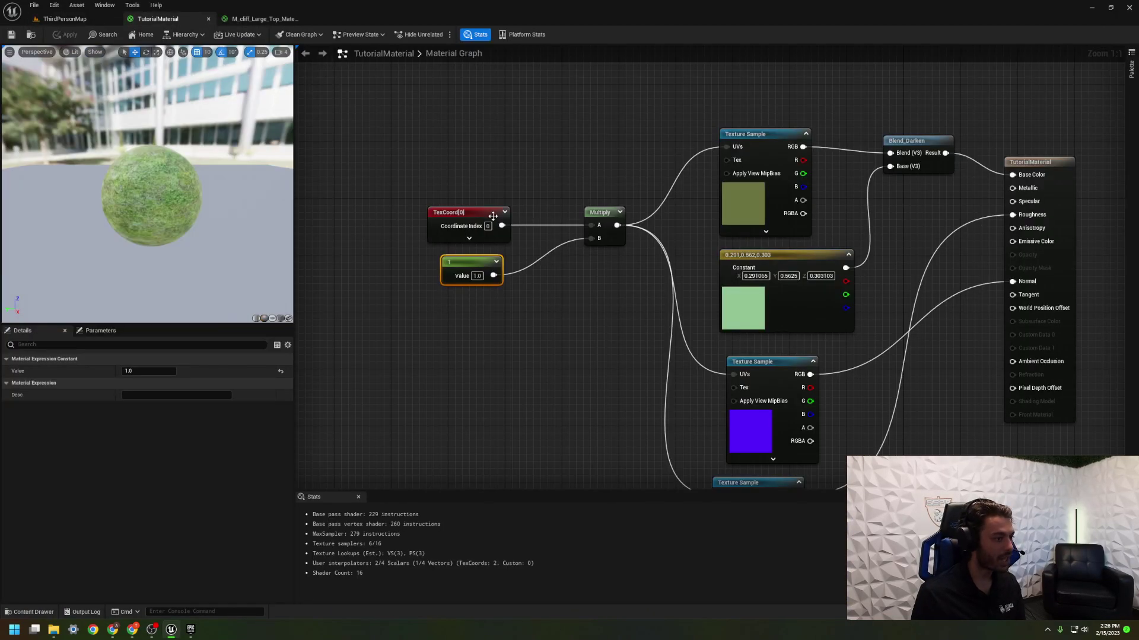
click(496, 217)
click(469, 239)
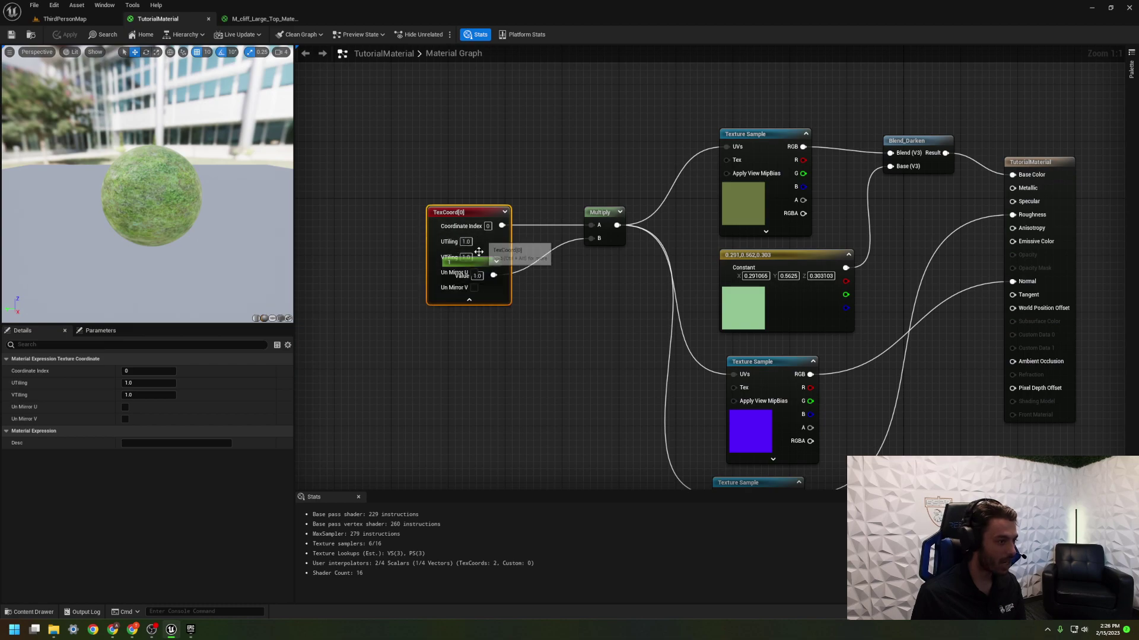
drag(472, 217, 473, 124)
right_drag(598, 297, 560, 307)
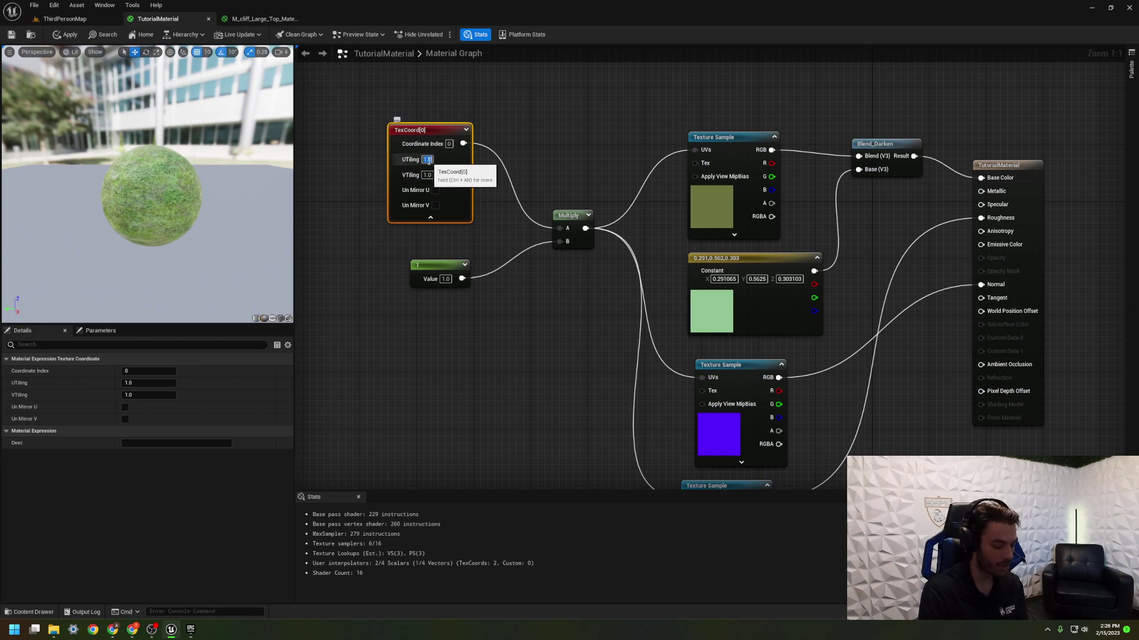
Set the TexCoord node's UTiling to 0.5 and the Constant feeding the Multiply node to 10
key(Return)
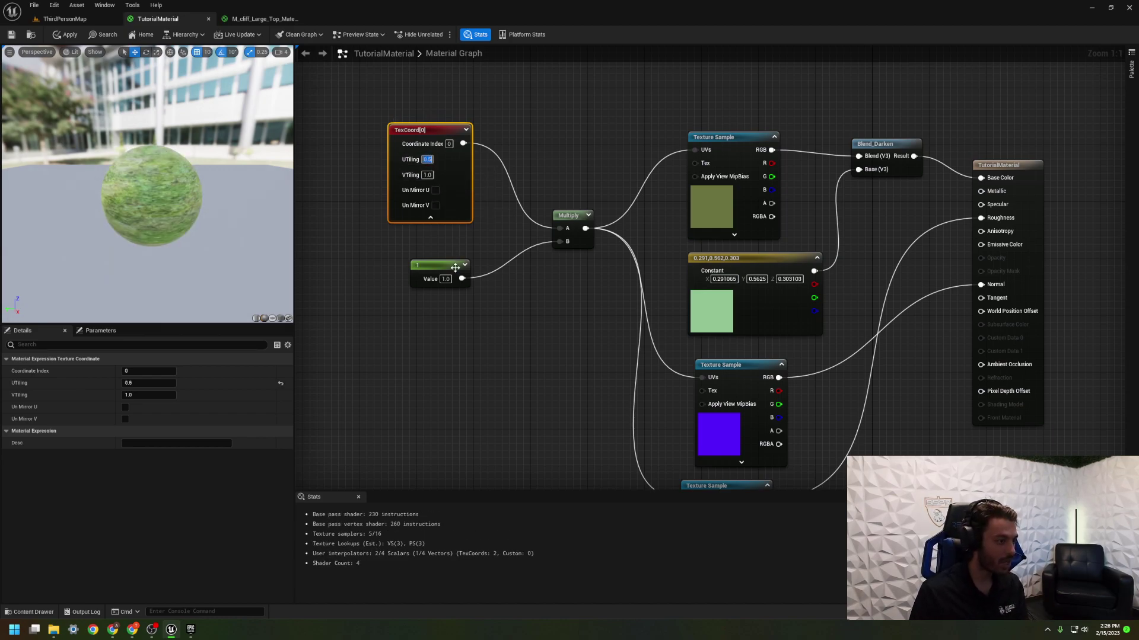
click(445, 279)
text(10)
key(Return)
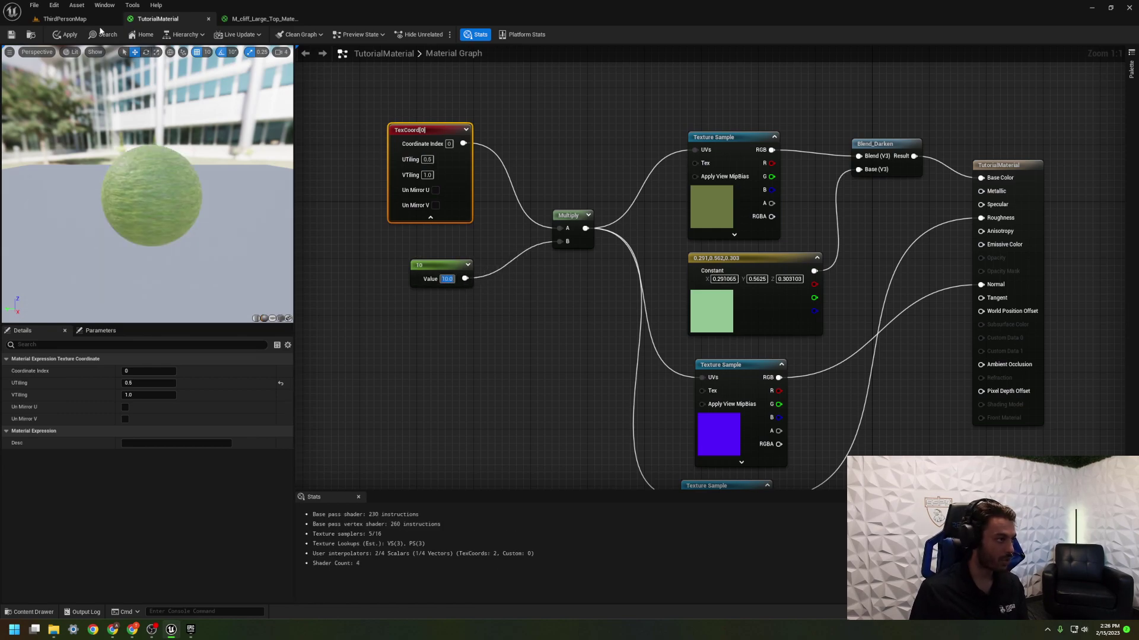
Rescale the cube in ThirdPersonMap to an X scale of 139.25 and a Y scale of 36.75
click(64, 18)
mouse_move(451, 247)
mouse_down()
mouse_move(422, 248)
mouse_move(424, 224)
mouse_move(445, 249)
mouse_up()
right_drag(444, 248, 510, 237)
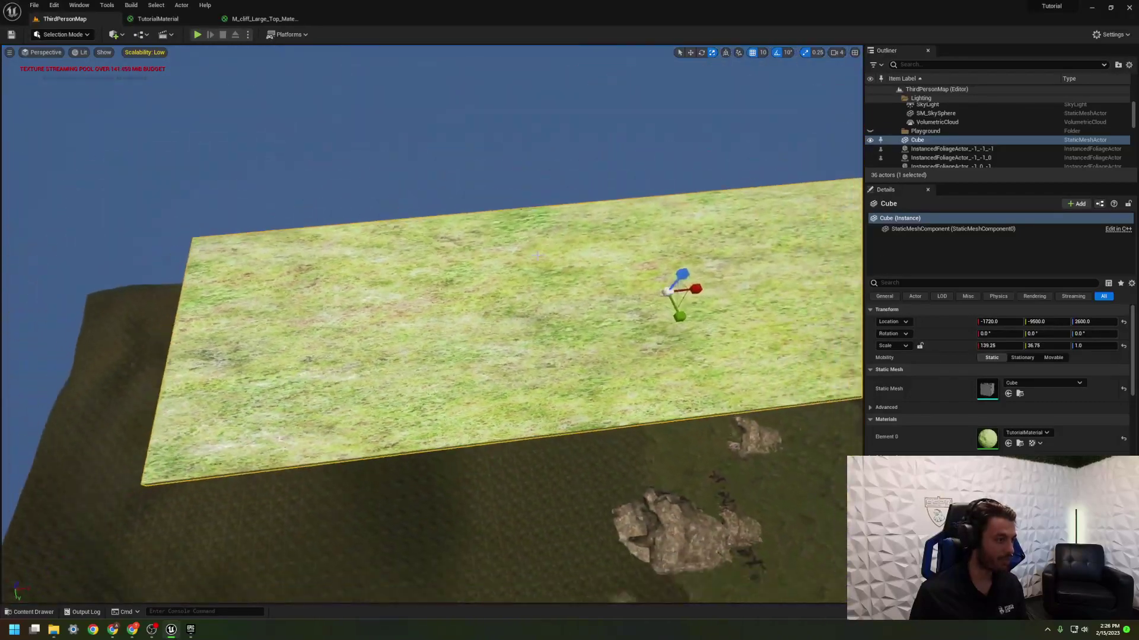
Save TutorialMaterial and set the TexCoord node's UTiling to 1
click(158, 19)
click(14, 33)
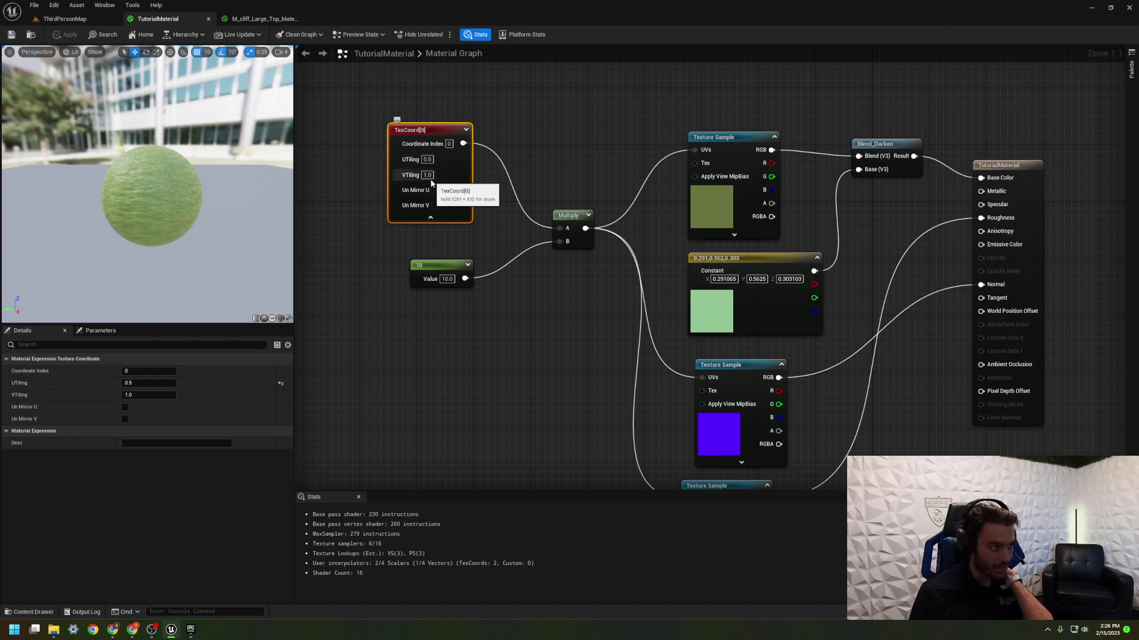
key(Return)
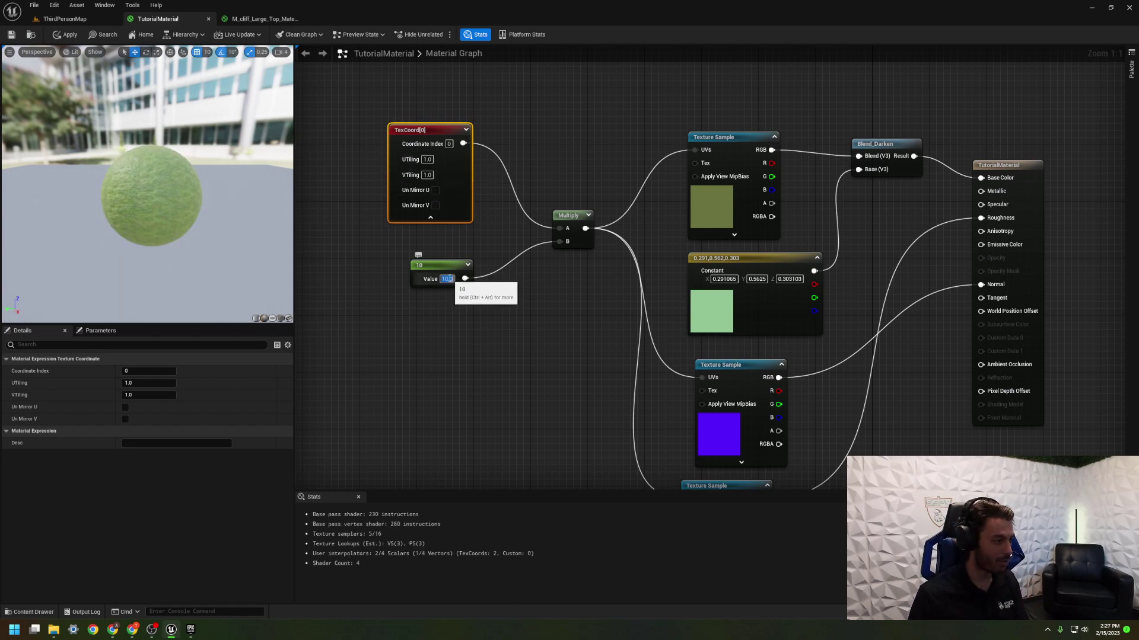
Move the Constant node up and slightly left to sit just below TexCoord, and review the whole material graph
drag(448, 279, 433, 272)
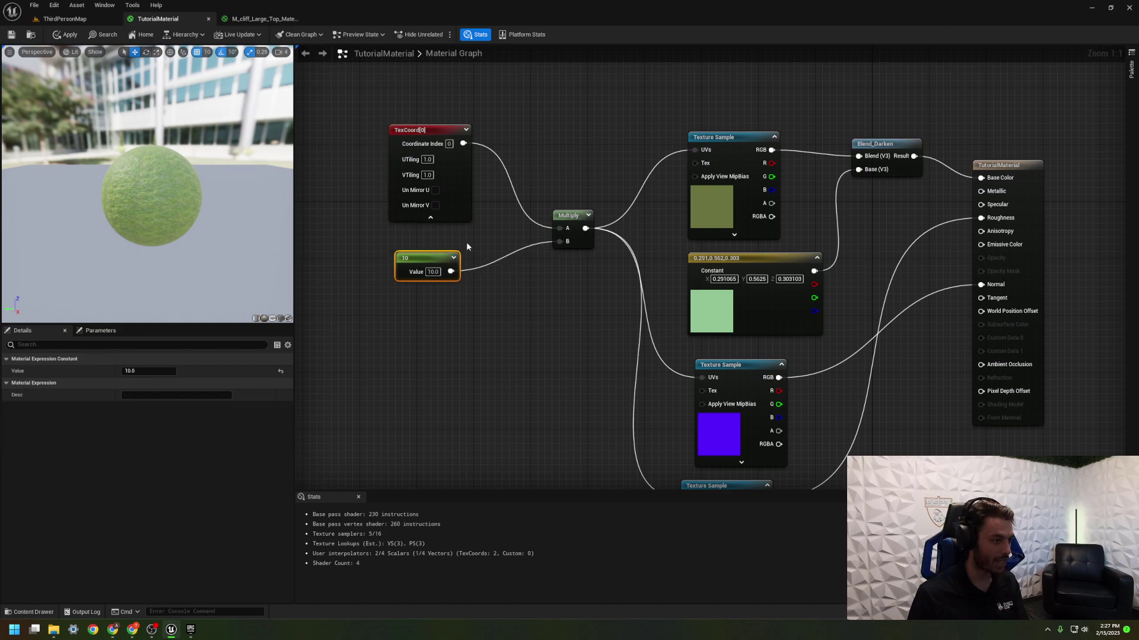
click(457, 251)
scroll(481, 318, down, 7)
scroll(481, 317, up, 5)
right_drag(487, 305, 657, 129)
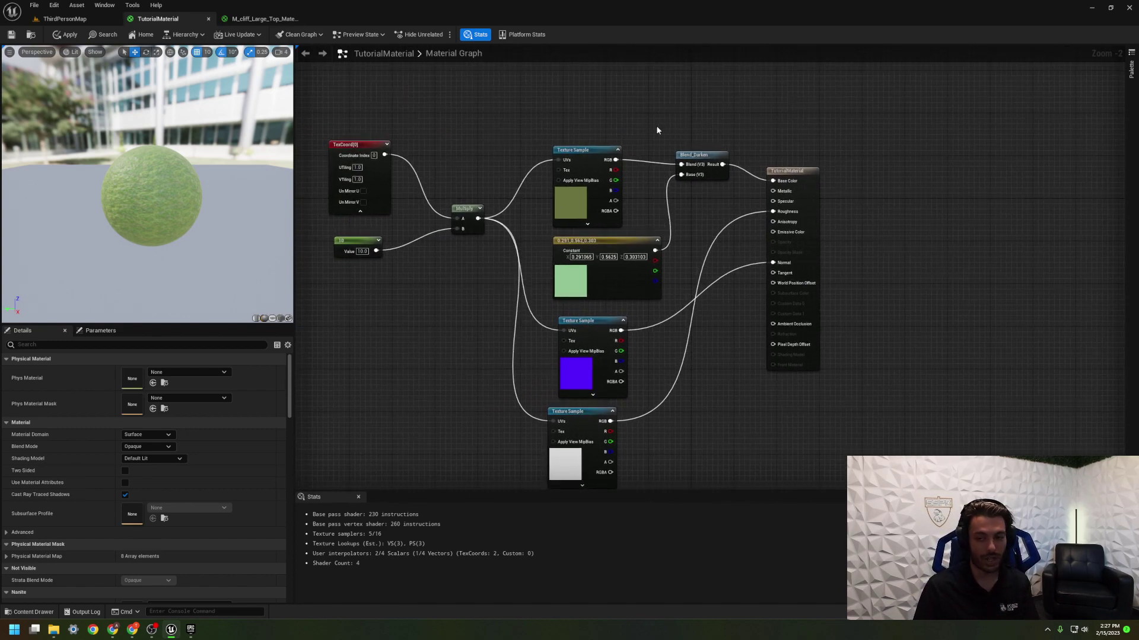